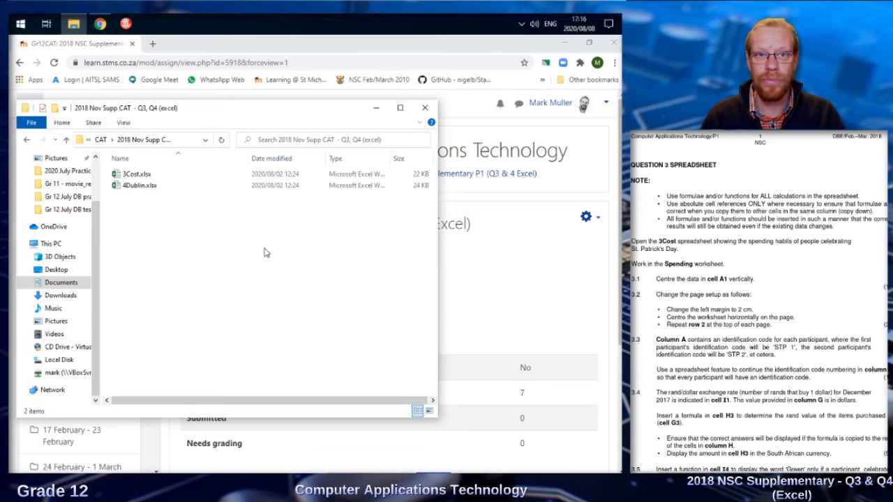
Step: Open the 3Cost.xlsx workbook and enable editing and its external data content, keeping the Spending worksheet active
{"action": "double_click", "coordinate": [131, 179]}
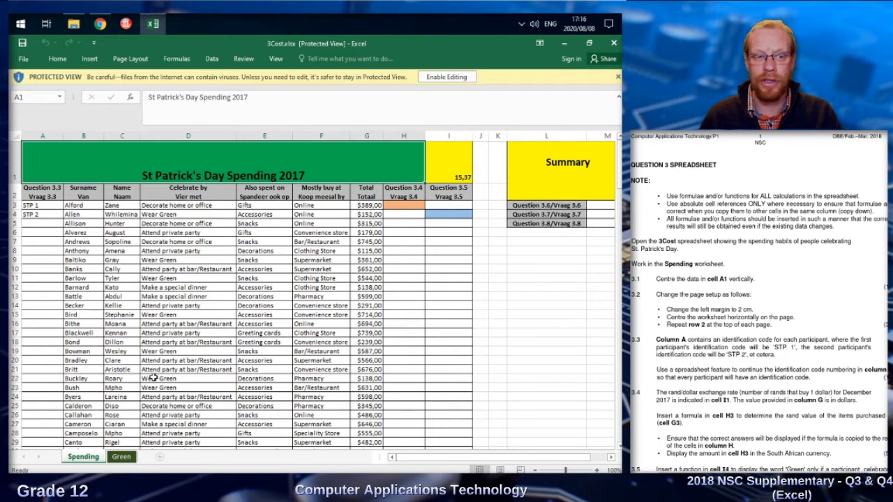
{"action": "left_click", "coordinate": [122, 456]}
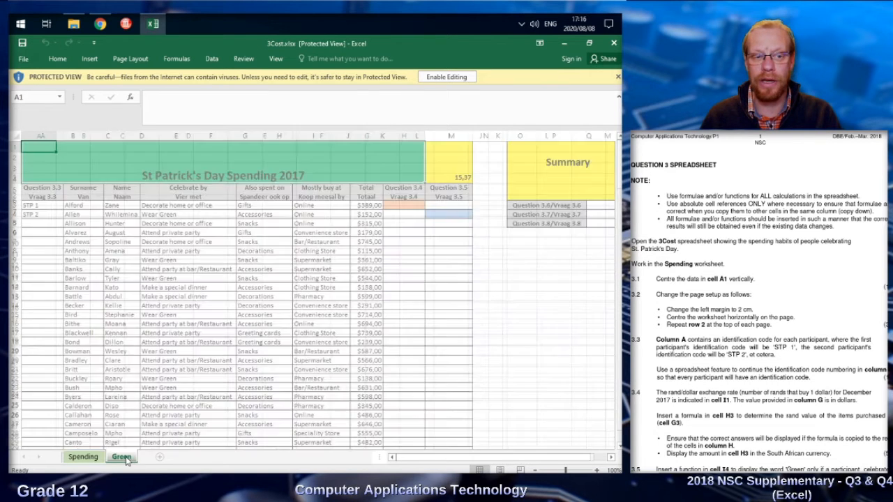
{"action": "left_click", "coordinate": [84, 457]}
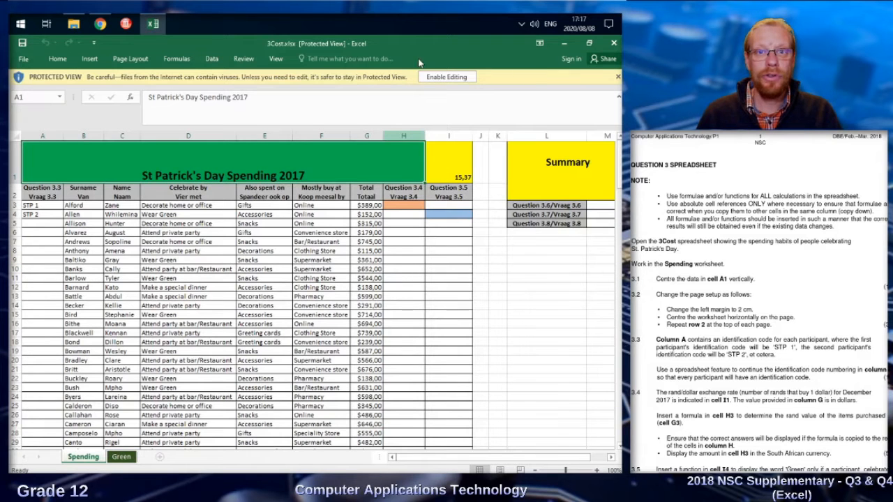
{"action": "left_click", "coordinate": [447, 76]}
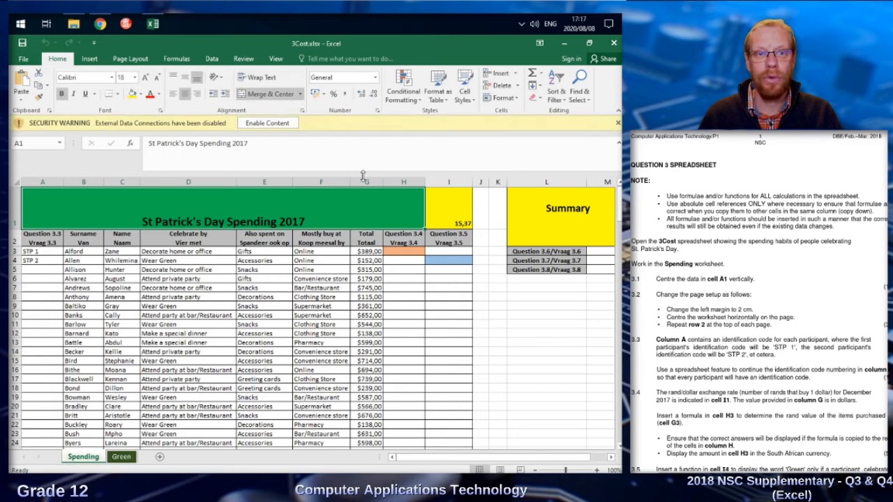
{"action": "left_click", "coordinate": [265, 126]}
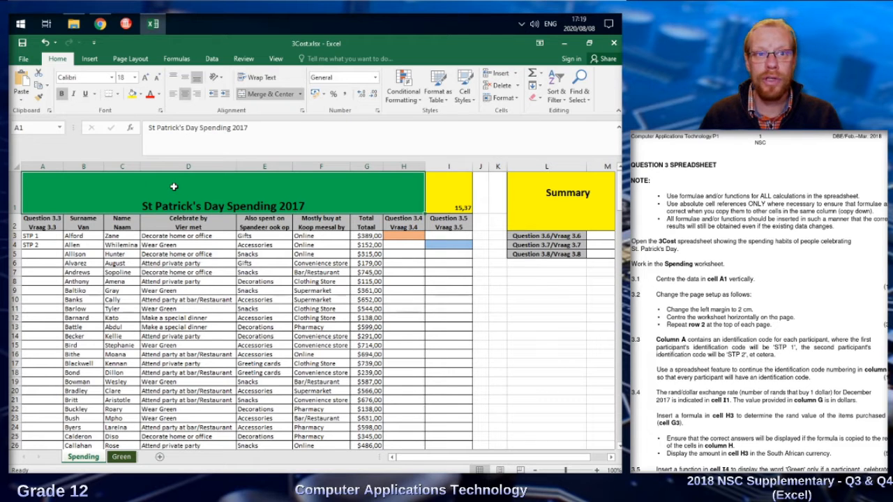
Step: Centre the merged title in cell A1 vertically, with the vertical text alignment set to Center
{"action": "left_click", "coordinate": [189, 80]}
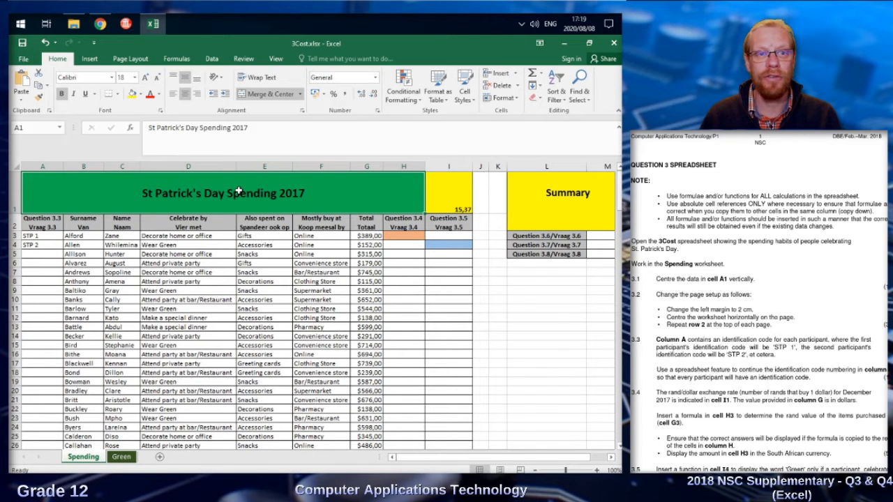
{"action": "left_click", "coordinate": [302, 111]}
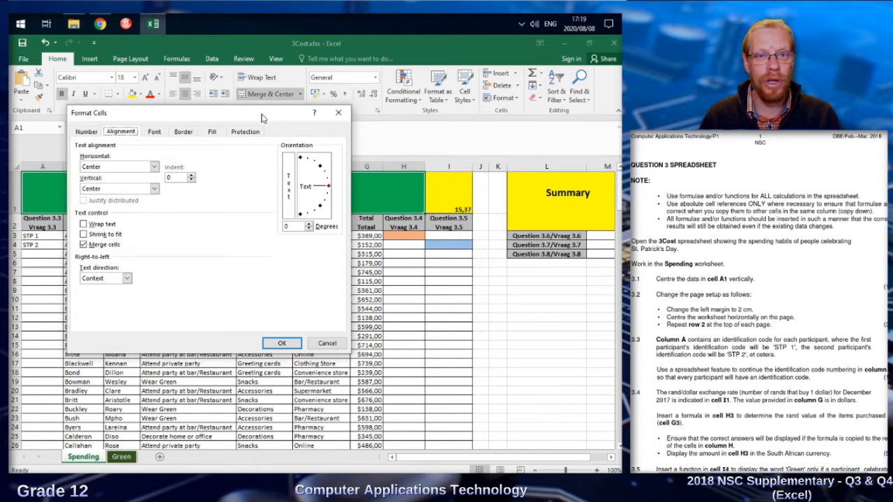
{"action": "left_click", "coordinate": [154, 190]}
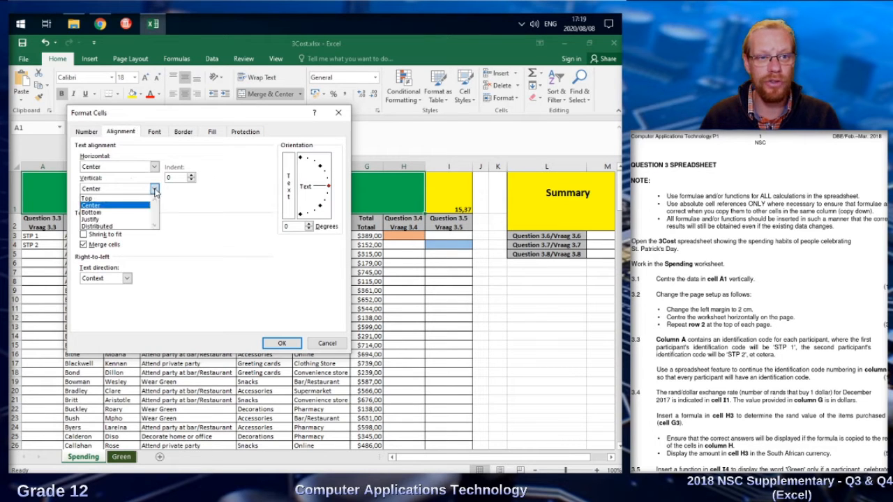
{"action": "left_click", "coordinate": [105, 205]}
{"action": "left_click", "coordinate": [282, 343]}
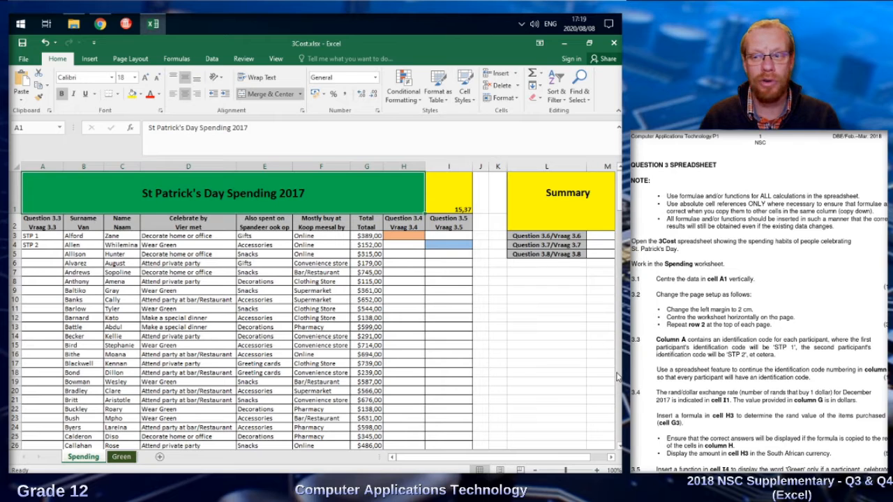
Step: Set the Spending worksheet's left page margin to 2 cm and centre the sheet horizontally on the page
{"action": "left_click", "coordinate": [129, 60]}
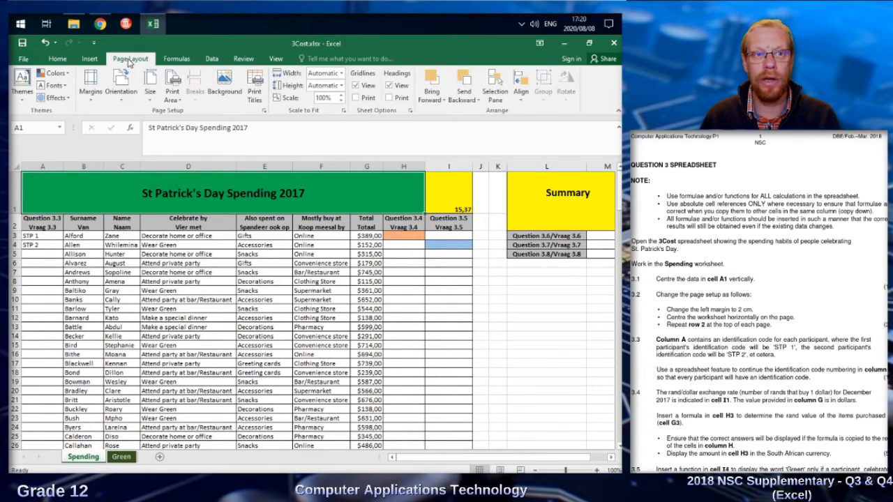
{"action": "left_click", "coordinate": [93, 102]}
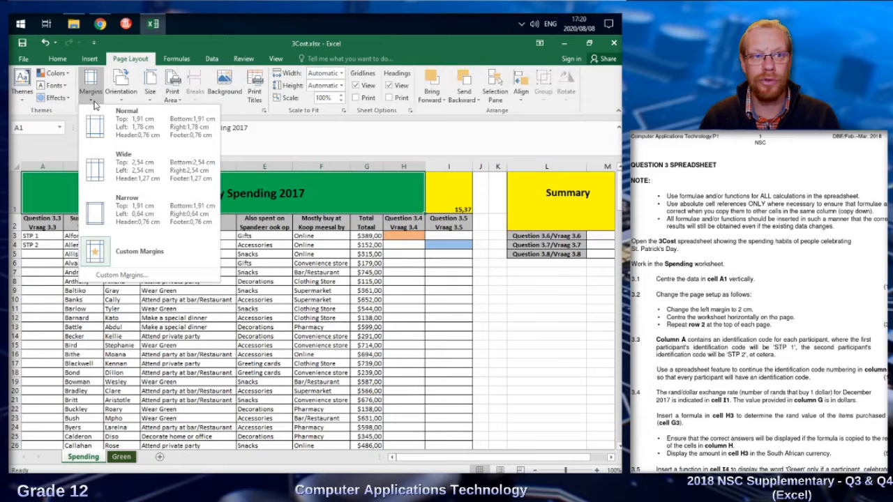
{"action": "left_click", "coordinate": [123, 276]}
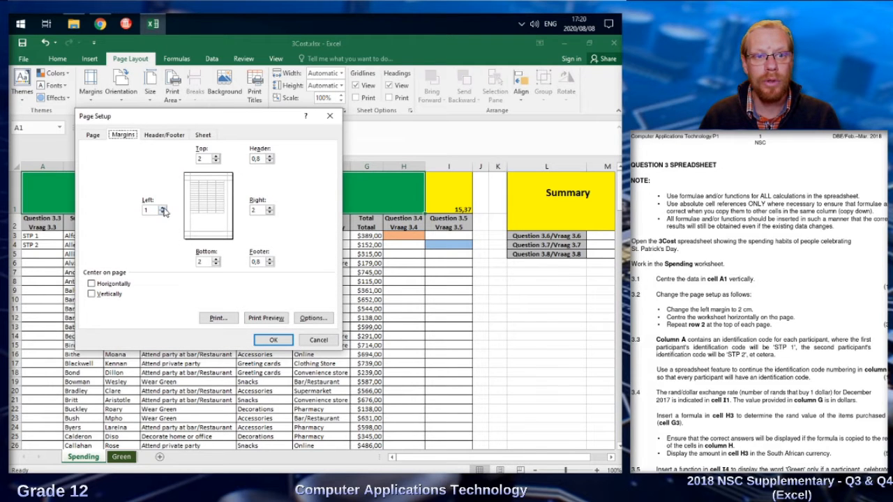
{"action": "left_click", "coordinate": [162, 207]}
{"action": "left_click", "coordinate": [163, 208]}
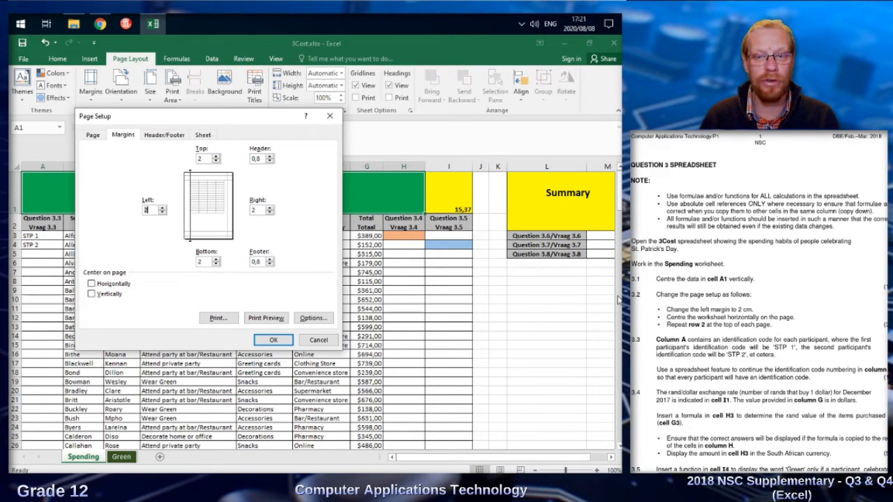
{"action": "left_click", "coordinate": [92, 284]}
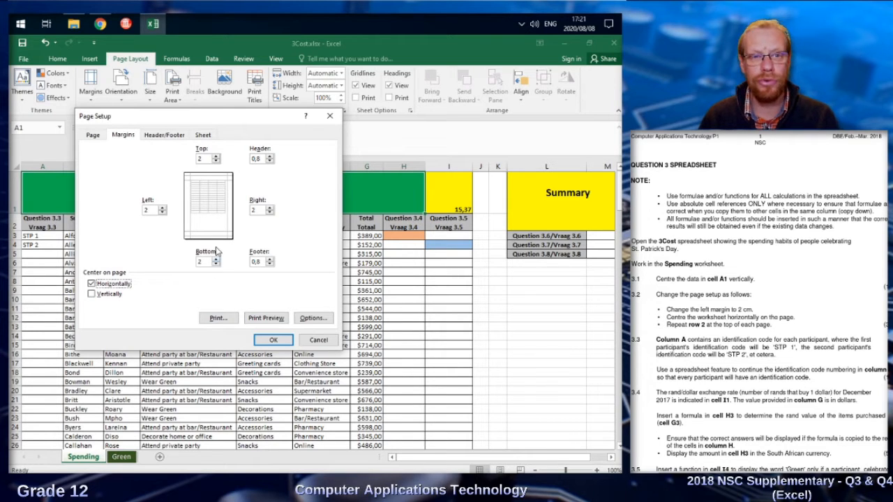
Step: Set rows 1 to 2 ($1:$2) to repeat at the top of every printed page and apply the page setup
{"action": "left_click", "coordinate": [203, 136]}
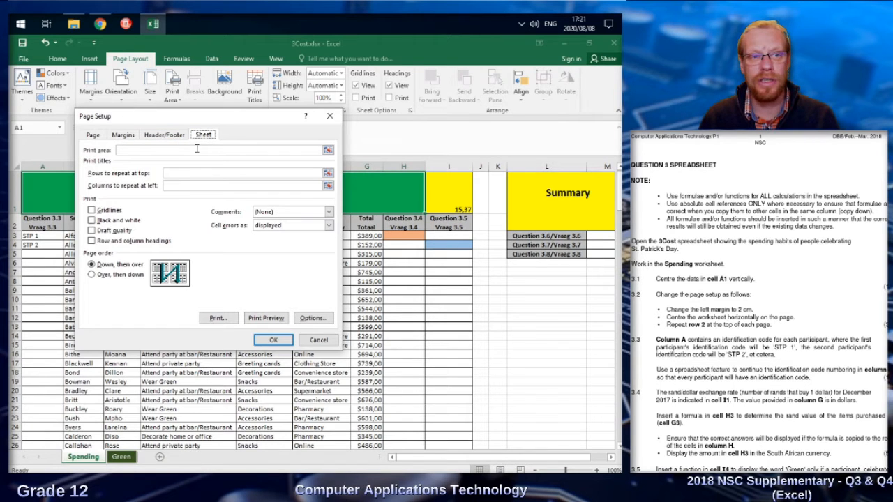
{"action": "left_click", "coordinate": [283, 174]}
{"action": "left_click", "coordinate": [328, 175]}
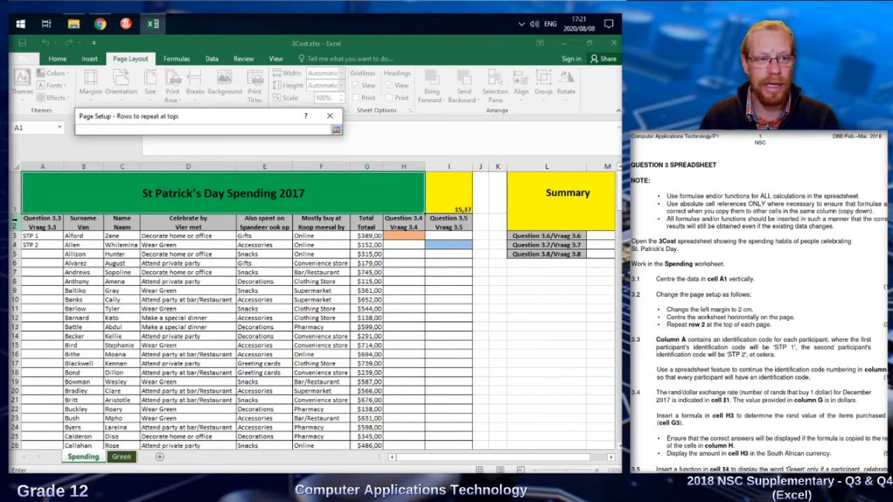
{"action": "left_click_drag", "start_coordinate": [15, 202], "coordinate": [12, 221]}
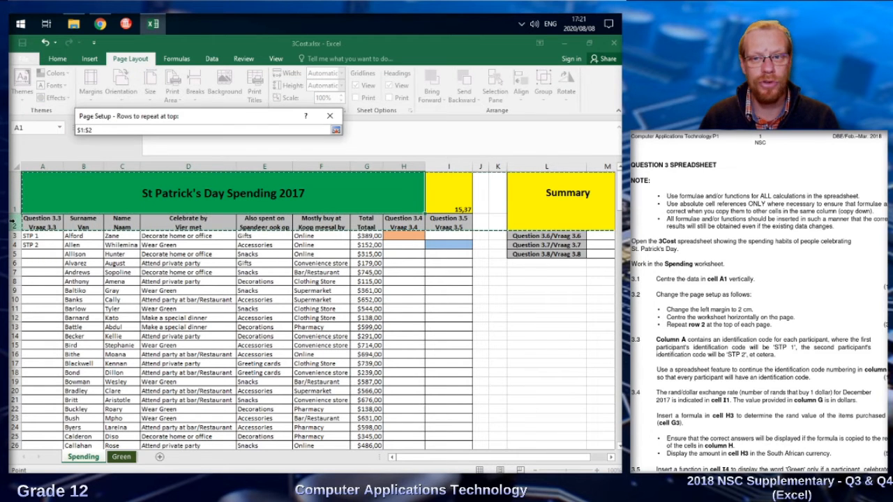
{"action": "left_click", "coordinate": [336, 129]}
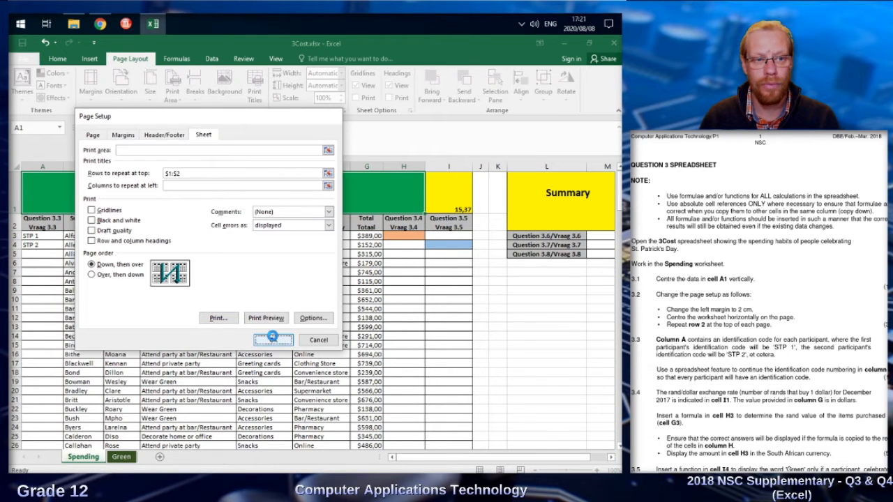
{"action": "left_click", "coordinate": [272, 340]}
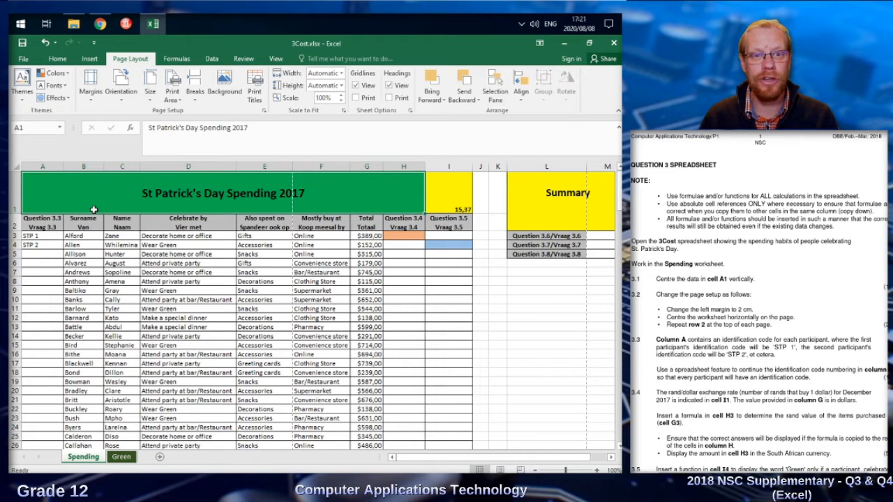
Step: Check the page setup of the Spending worksheet in the print preview and return to the sheet
{"action": "left_click", "coordinate": [263, 112]}
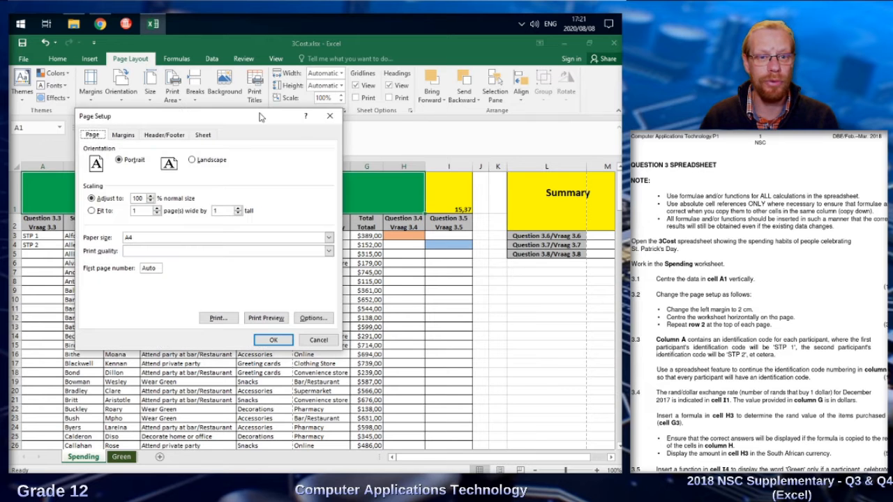
{"action": "left_click", "coordinate": [265, 318]}
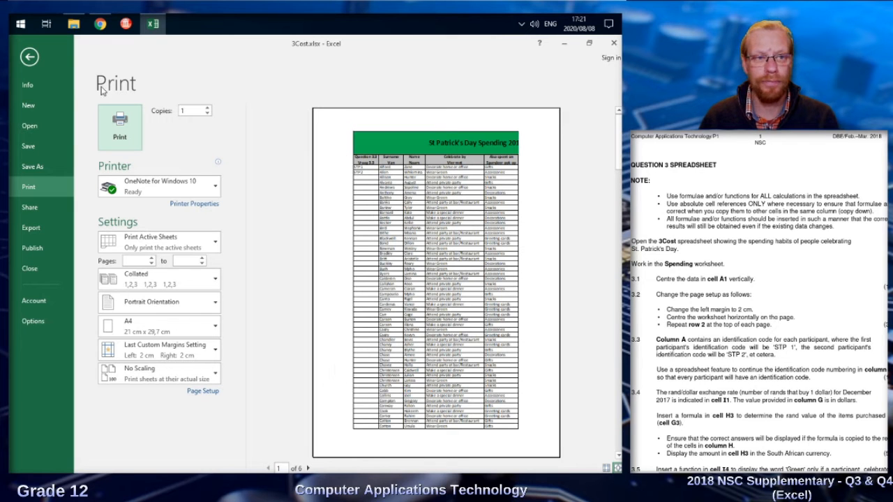
{"action": "left_click", "coordinate": [32, 59]}
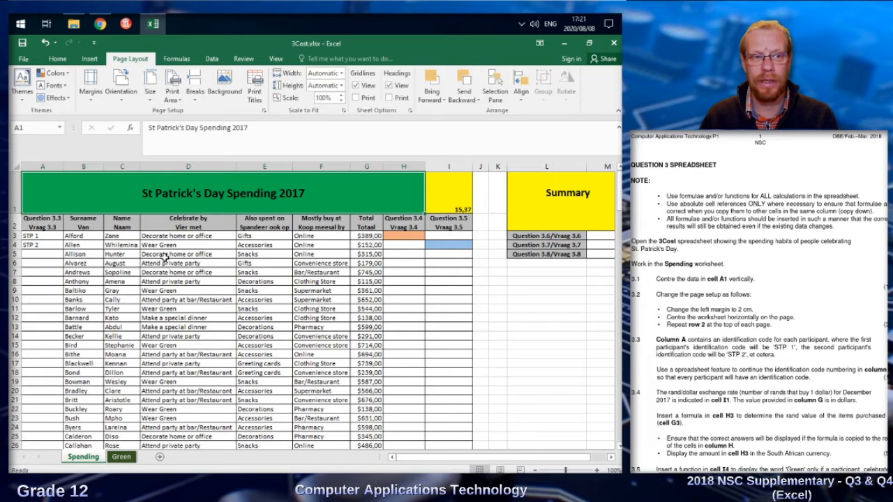
Step: Continue the STP identification codes from cells A3:A4 down column A to row 102 as a fill series
{"action": "left_click", "coordinate": [38, 236]}
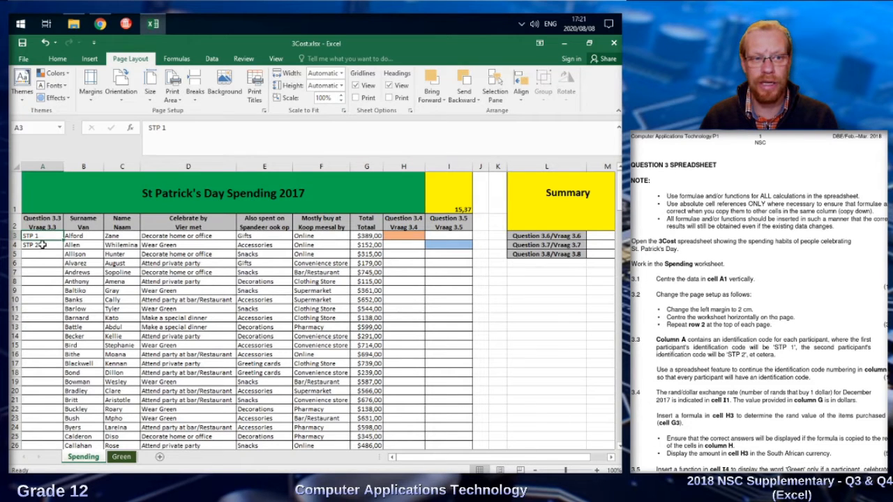
{"action": "left_click", "coordinate": [42, 245]}
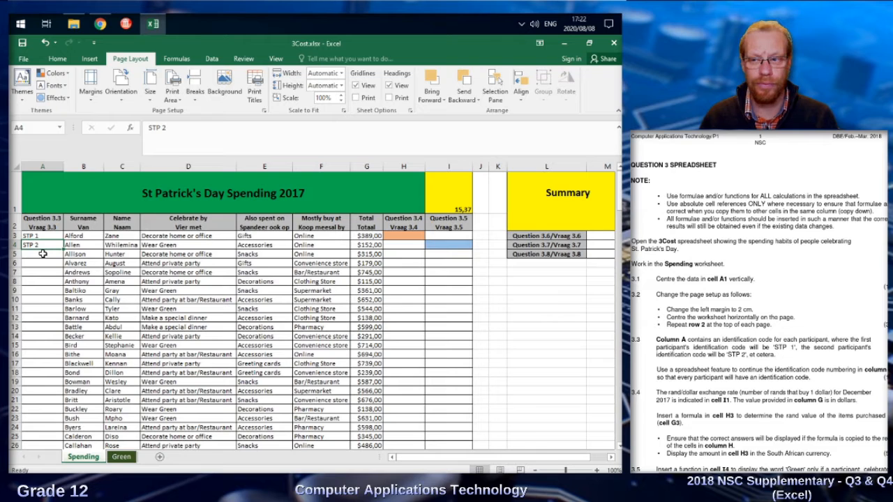
{"action": "left_click", "coordinate": [41, 254]}
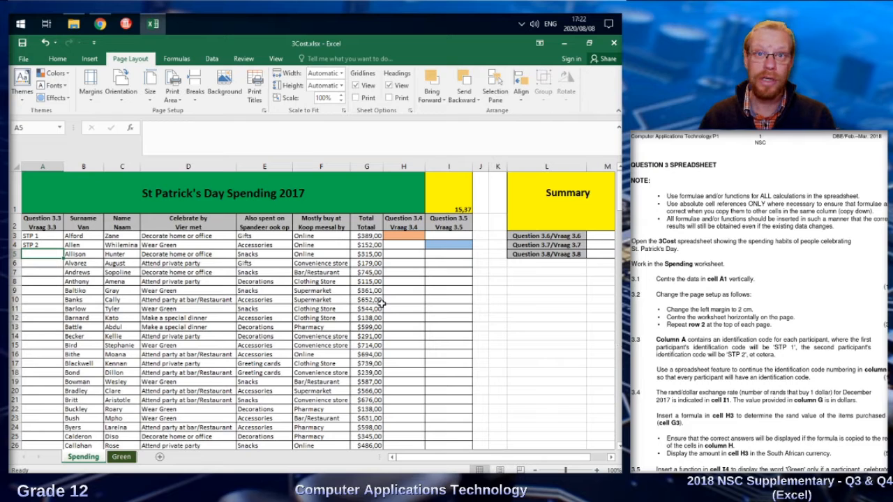
{"action": "left_click_drag", "start_coordinate": [43, 237], "coordinate": [42, 246]}
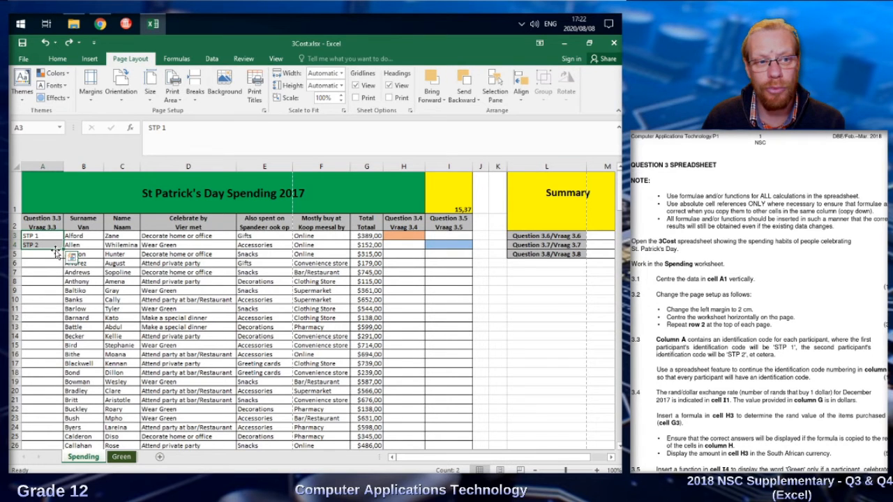
{"action": "left_click_drag", "start_coordinate": [63, 249], "coordinate": [48, 214]}
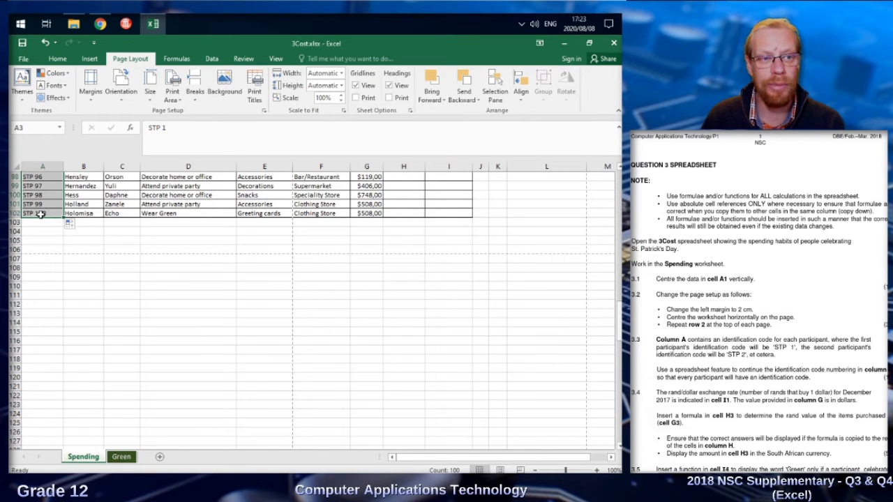
{"action": "scroll", "coordinate": [104, 233], "scroll_direction": "up", "scroll_amount": 20}
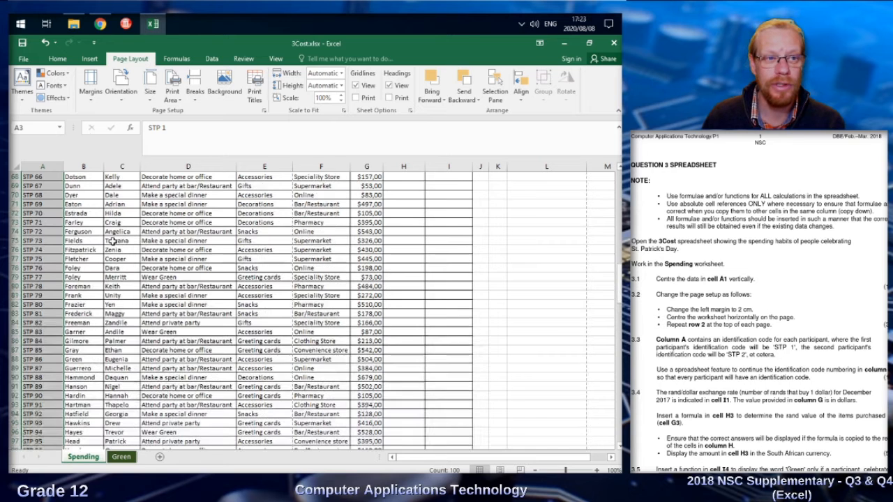
{"action": "scroll", "coordinate": [101, 226], "scroll_direction": "up", "scroll_amount": 4}
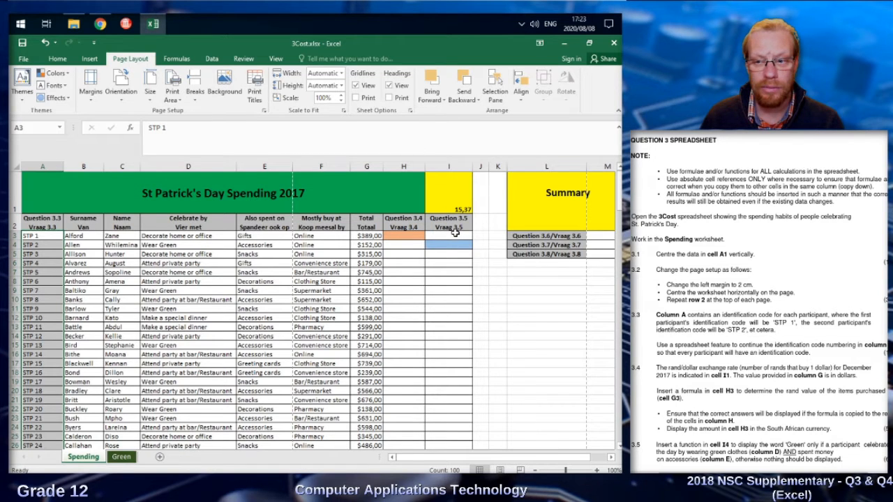
Step: Enter the formula =G3*I1 in cell H3 to convert the dollar total to rand using the exchange rate
{"action": "left_click", "coordinate": [447, 202]}
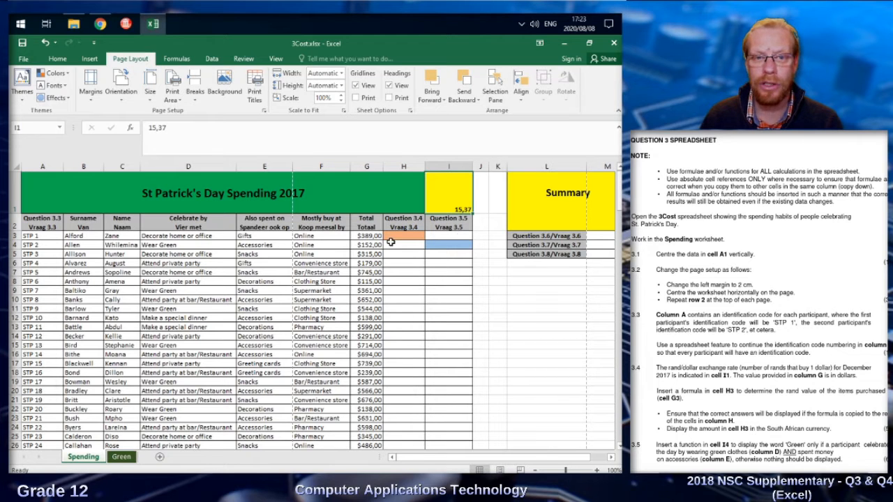
{"action": "left_click", "coordinate": [366, 236]}
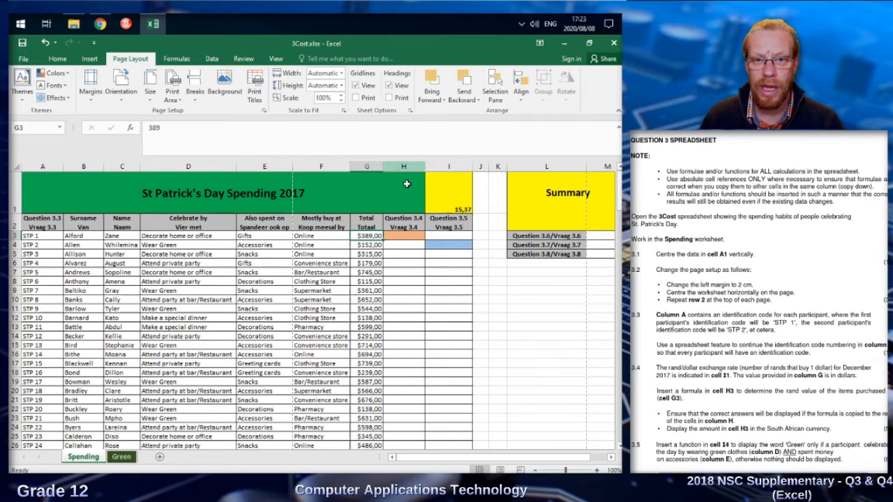
{"action": "left_click", "coordinate": [405, 237]}
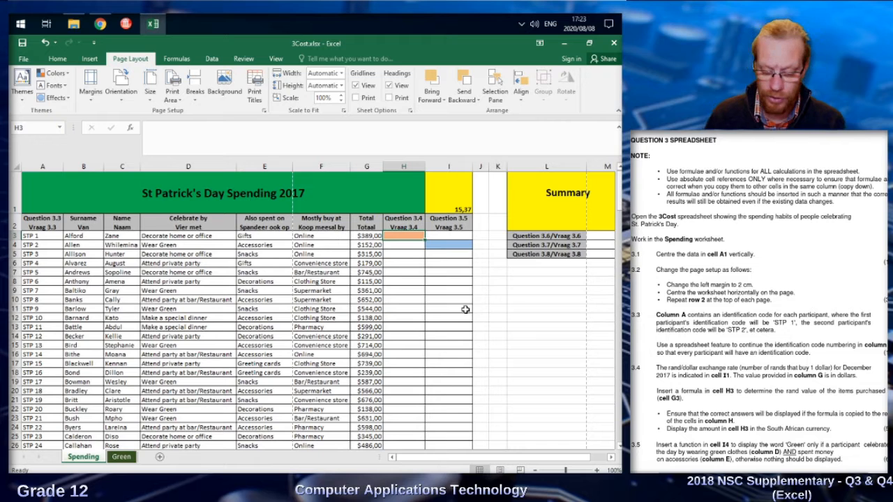
{"action": "type", "text": "="}
{"action": "key", "text": "Left"}
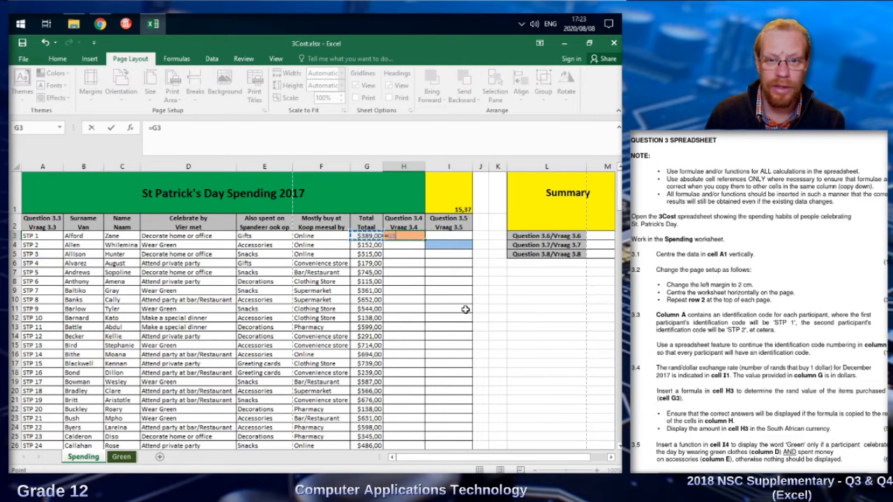
{"action": "type", "text": "*"}
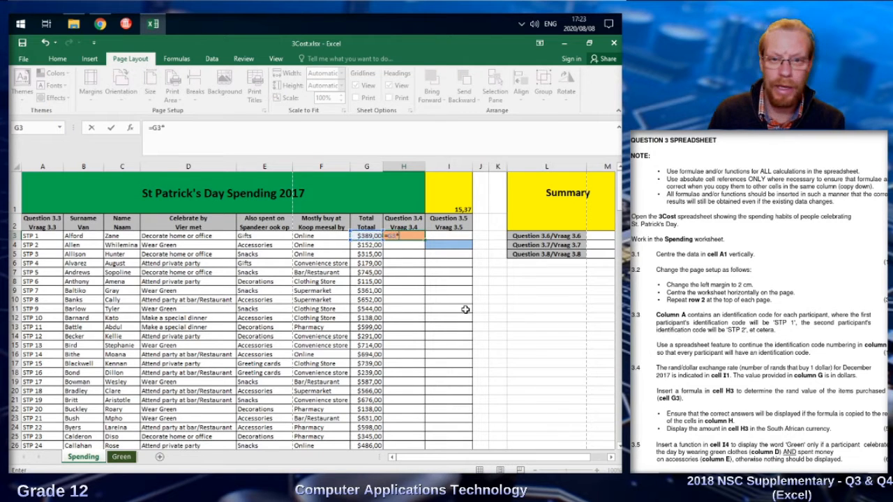
{"action": "key", "text": "Right"}
{"action": "key", "text": "Up"}
{"action": "key", "text": "Up"}
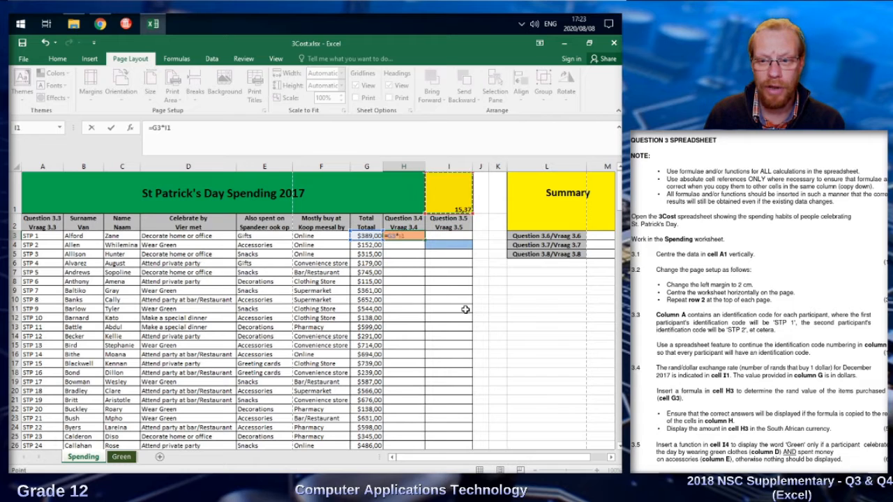
{"action": "key", "text": "Return"}
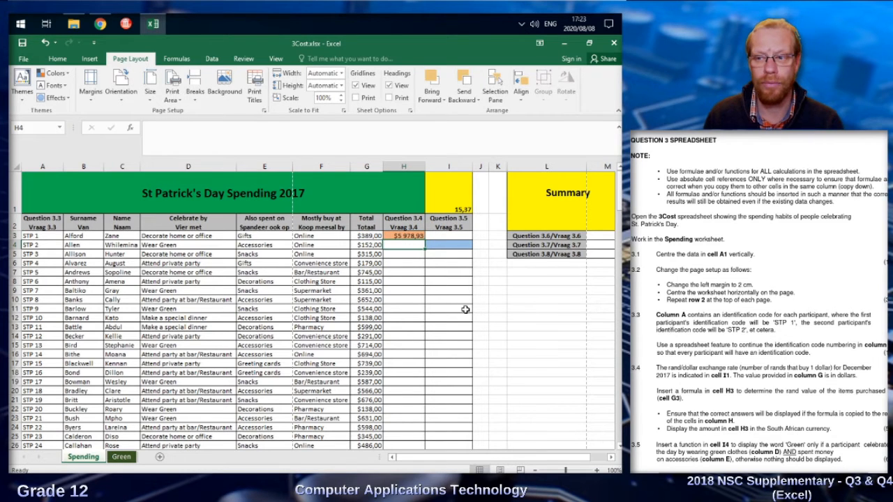
Step: Copy the H3 formula down to H4 as a test, and fix the exchange-rate row in H3 so it reads =G3*I$1
{"action": "left_click", "coordinate": [399, 236]}
{"action": "left_click_drag", "start_coordinate": [423, 240], "coordinate": [424, 249]}
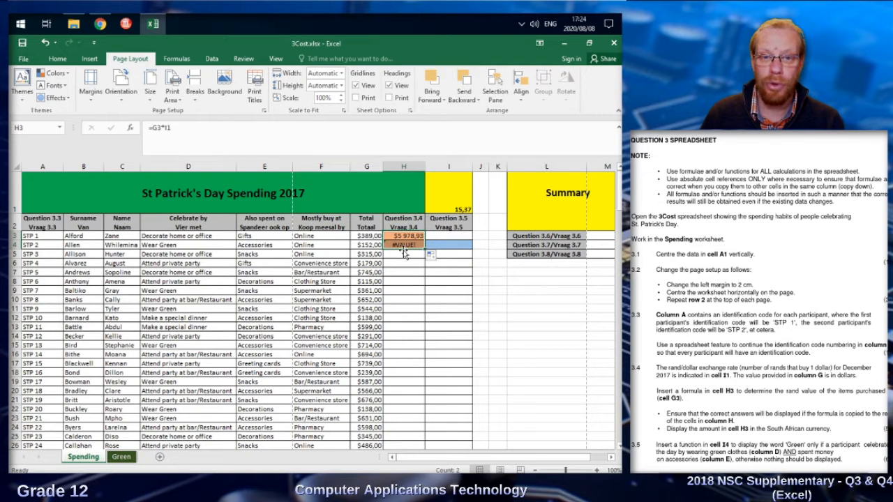
{"action": "left_click", "coordinate": [166, 126]}
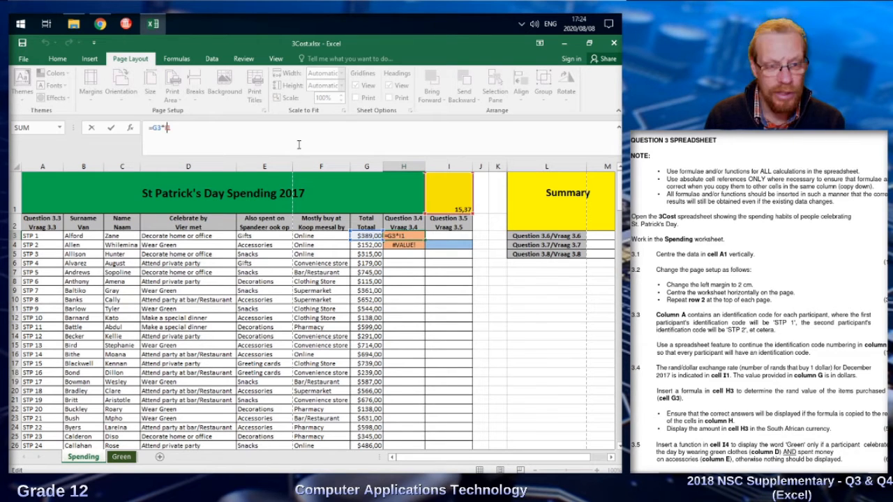
{"action": "type", "text": "$"}
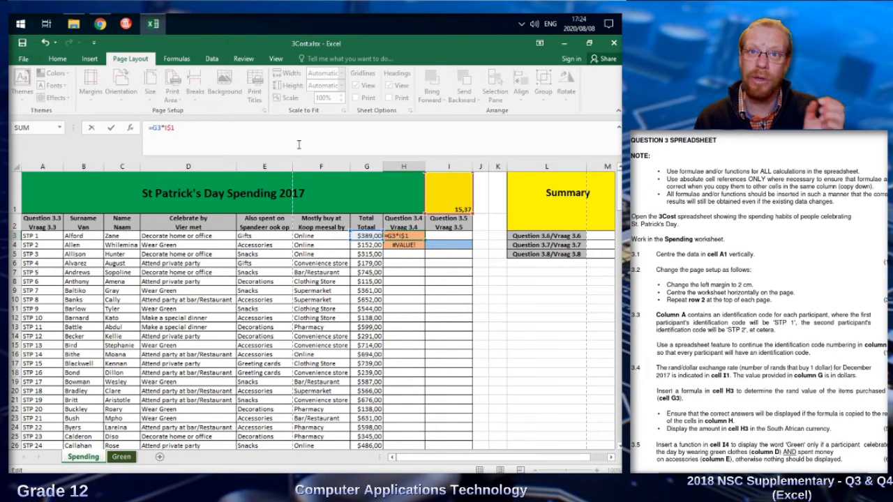
{"action": "key", "text": "ctrl+Return"}
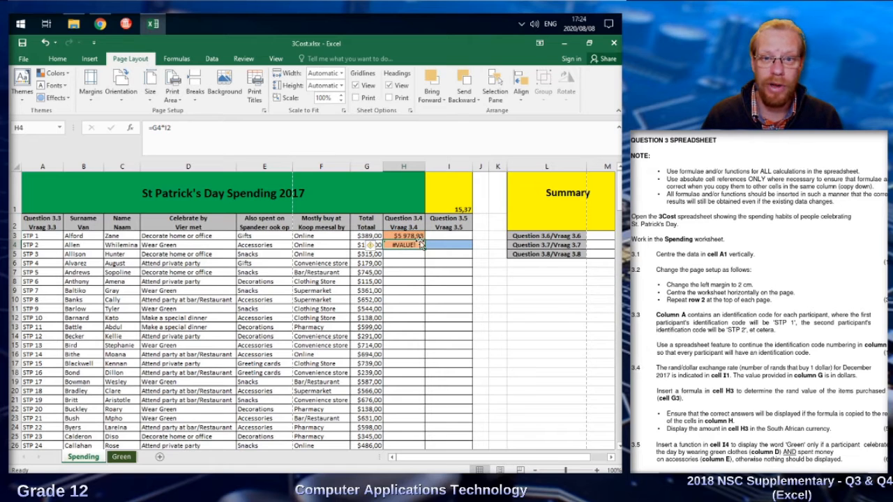
Step: Undo a trial fill of the H3 formula down to H6 and clear the test formula from H4
{"action": "left_click_drag", "start_coordinate": [423, 240], "coordinate": [423, 267]}
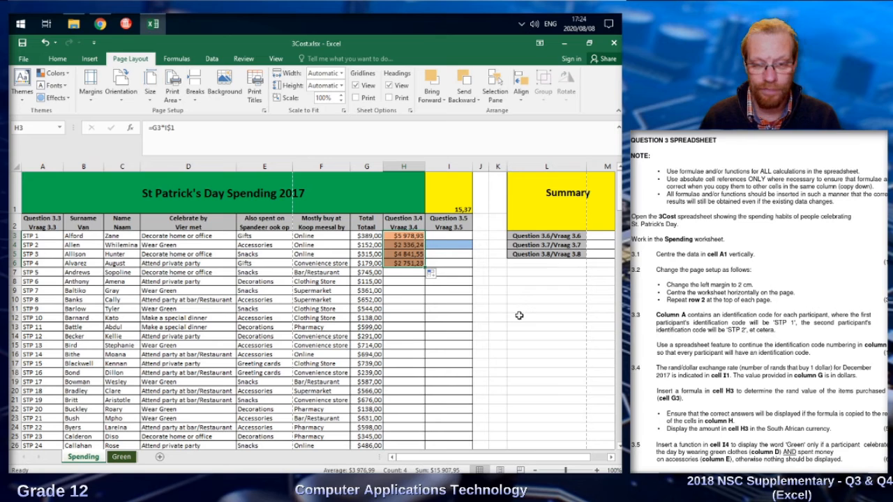
{"action": "key", "text": "ctrl+z"}
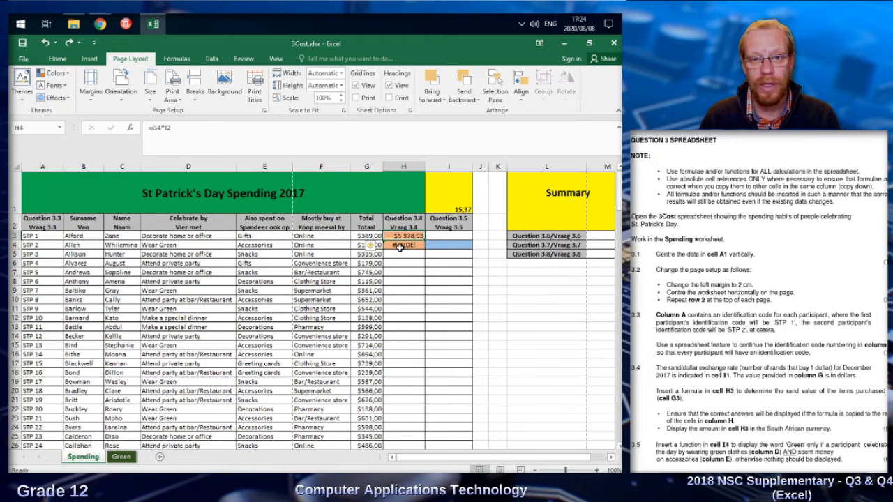
{"action": "left_click", "coordinate": [401, 246]}
{"action": "key", "text": "Delete"}
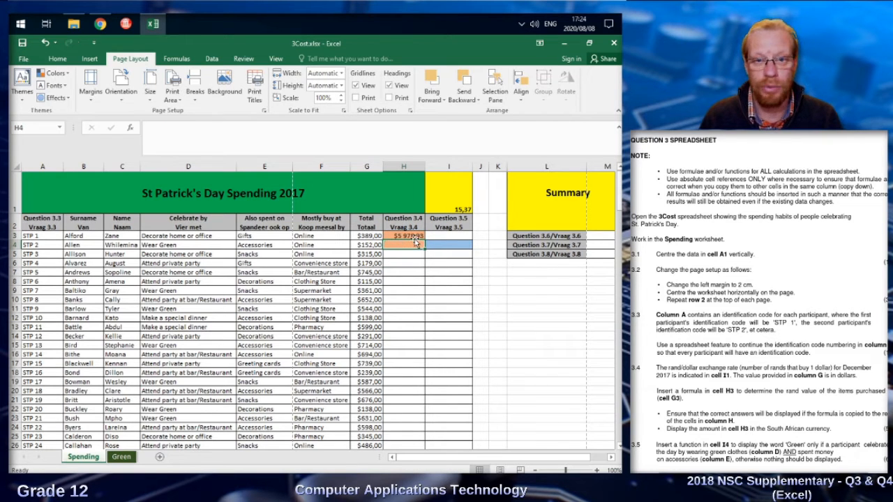
Step: Format cell H3 as South African currency with the R symbol
{"action": "left_click", "coordinate": [413, 237]}
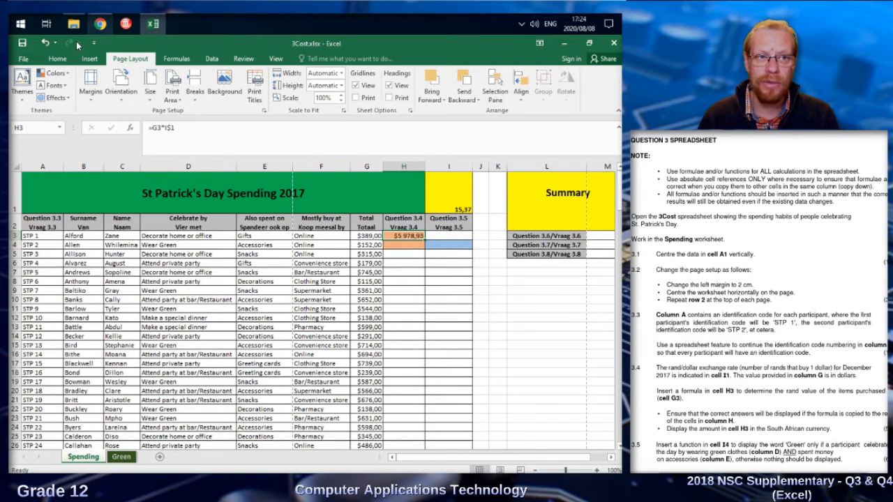
{"action": "left_click", "coordinate": [58, 59]}
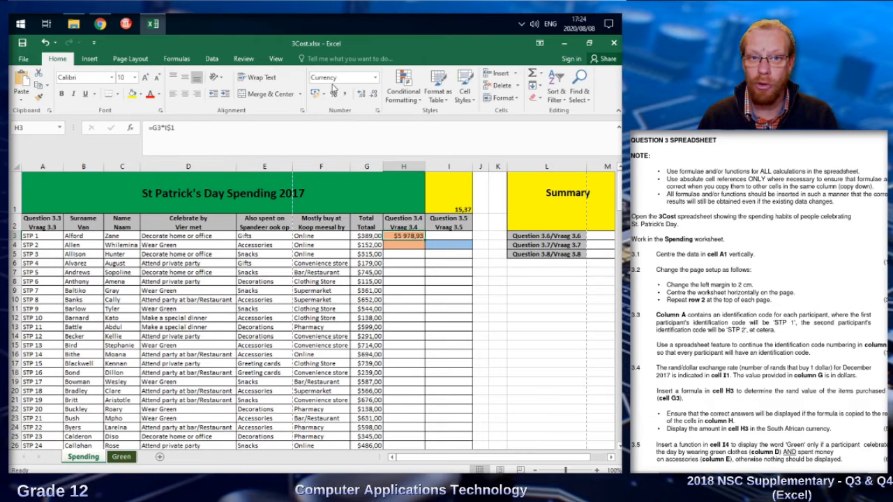
{"action": "left_click", "coordinate": [377, 110]}
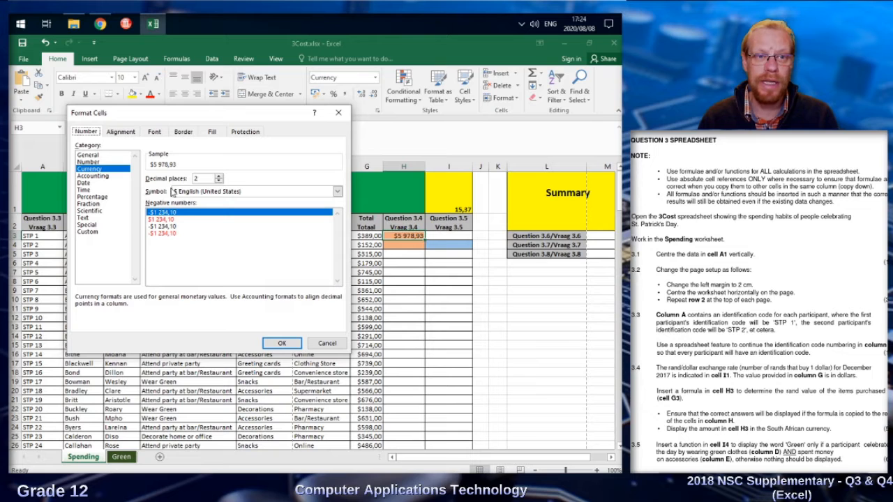
{"action": "left_click", "coordinate": [338, 192]}
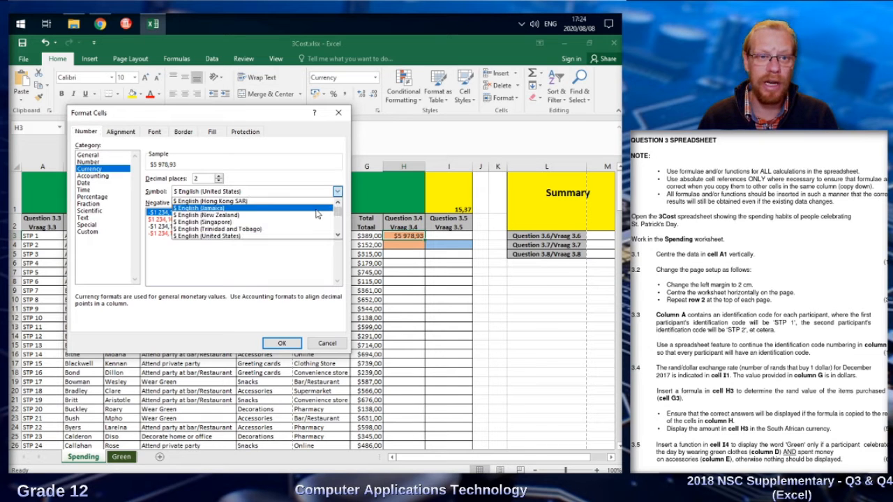
{"action": "left_click_drag", "start_coordinate": [340, 215], "coordinate": [340, 200]}
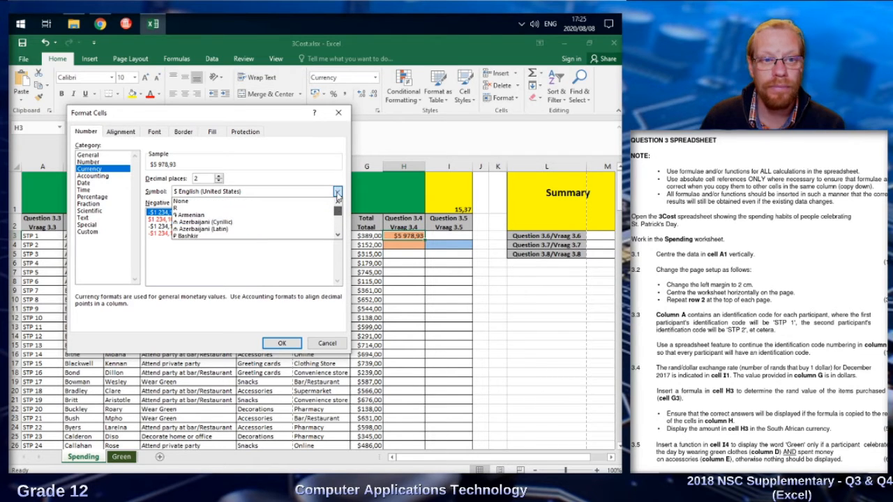
{"action": "left_click", "coordinate": [296, 208]}
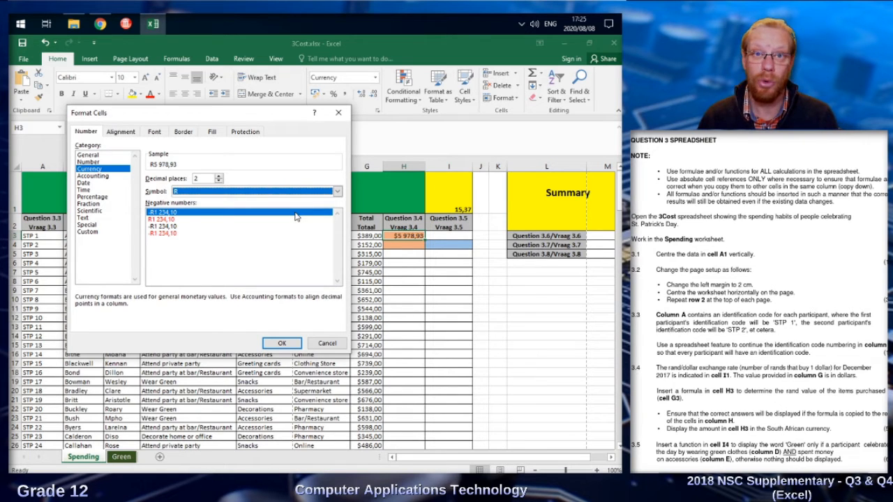
{"action": "left_click", "coordinate": [279, 344]}
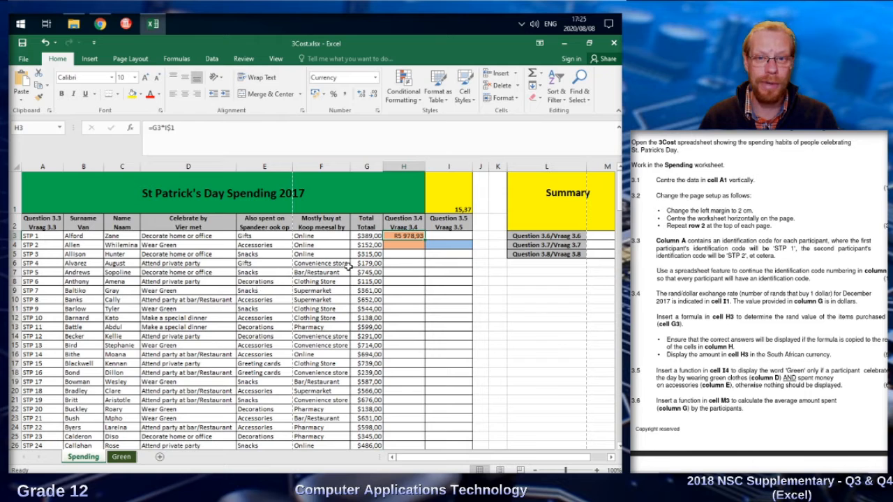
Step: Examine the Wear Green entries in column D and the Accessories entries in column E for the Question 3.5 conditions
{"action": "left_click", "coordinate": [461, 247]}
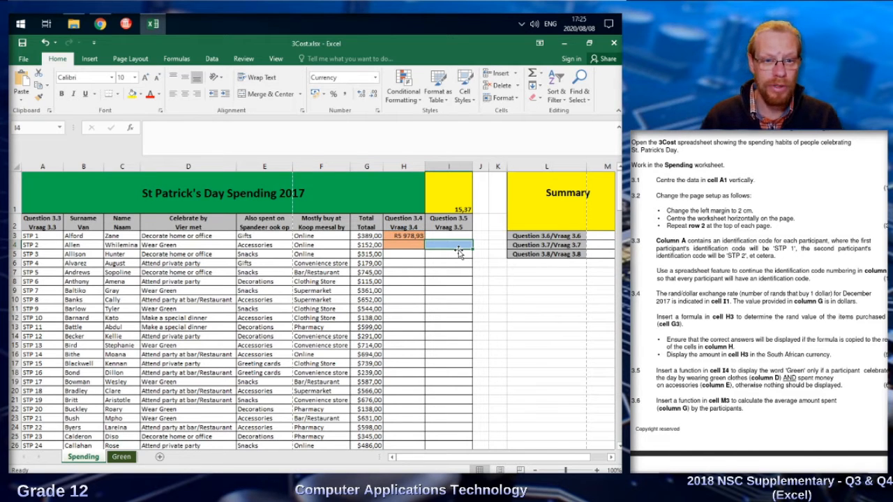
{"action": "left_click", "coordinate": [145, 245]}
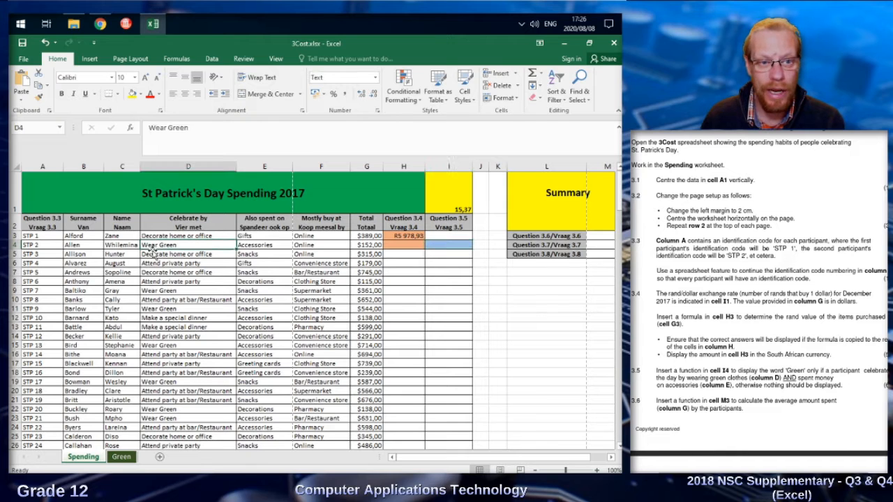
{"action": "left_click", "coordinate": [159, 290]}
{"action": "left_click", "coordinate": [158, 302]}
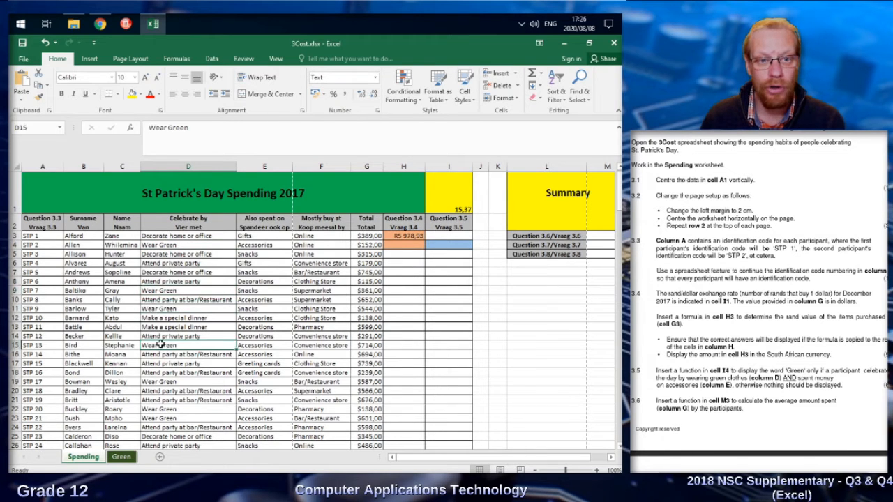
{"action": "left_click", "coordinate": [161, 345]}
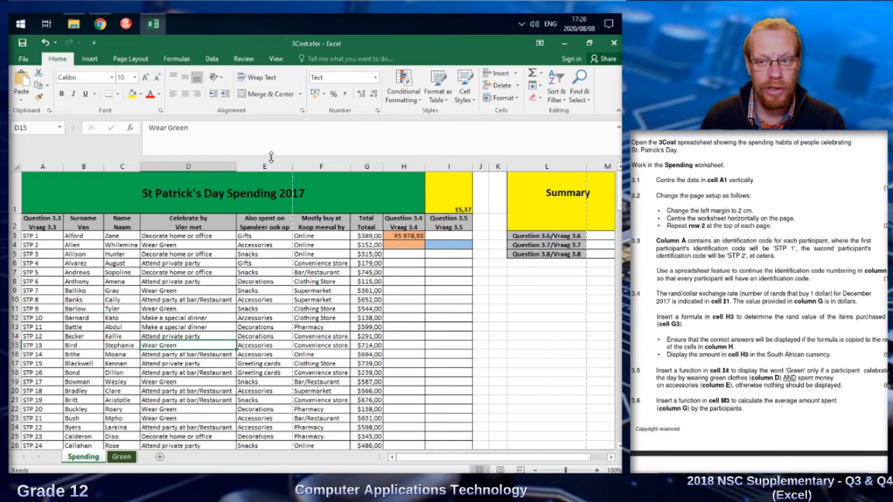
{"action": "left_click", "coordinate": [263, 246]}
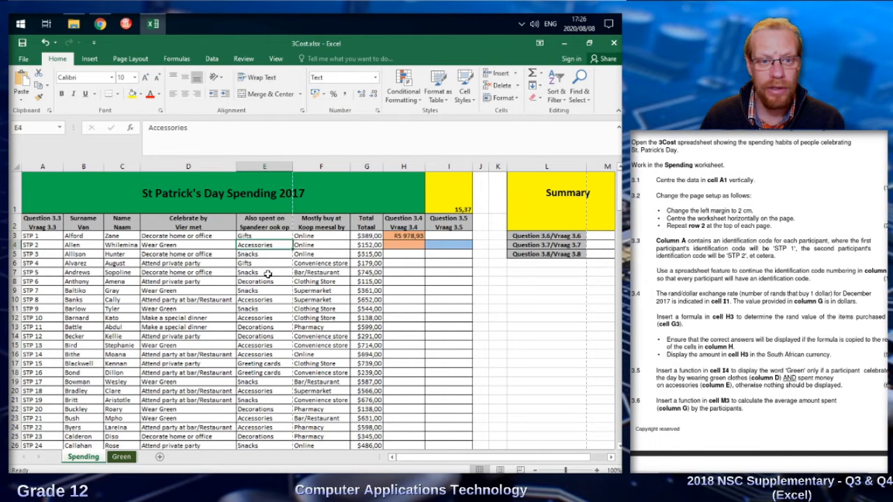
{"action": "left_click", "coordinate": [266, 299]}
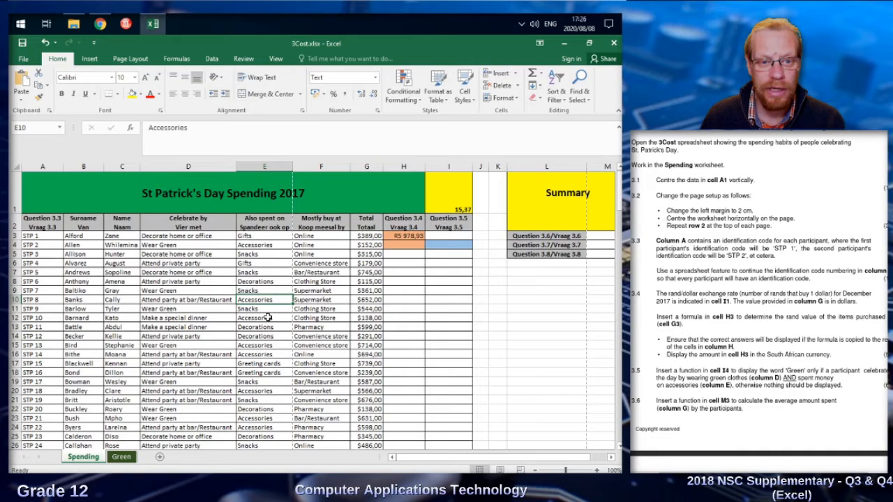
{"action": "left_click", "coordinate": [267, 317]}
{"action": "left_click", "coordinate": [264, 344]}
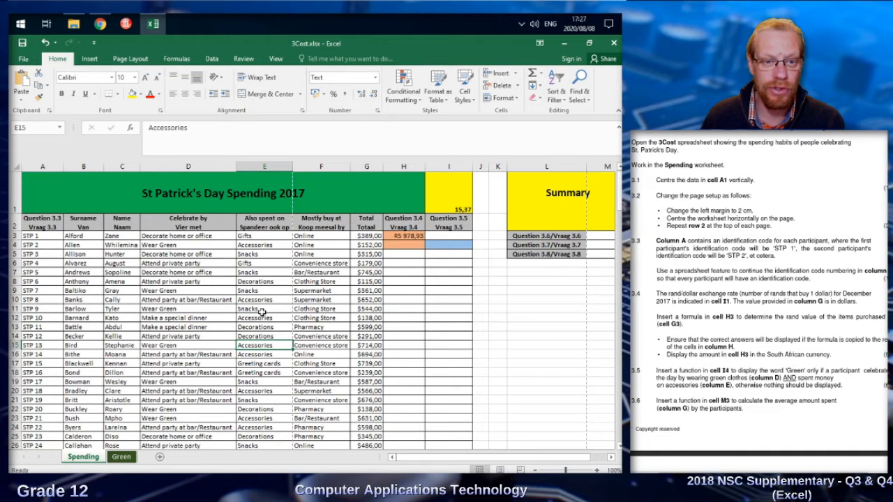
Step: Start an IF function in cell I4 with a nested AND whose first condition is D4="Wear Green"
{"action": "left_click", "coordinate": [444, 245]}
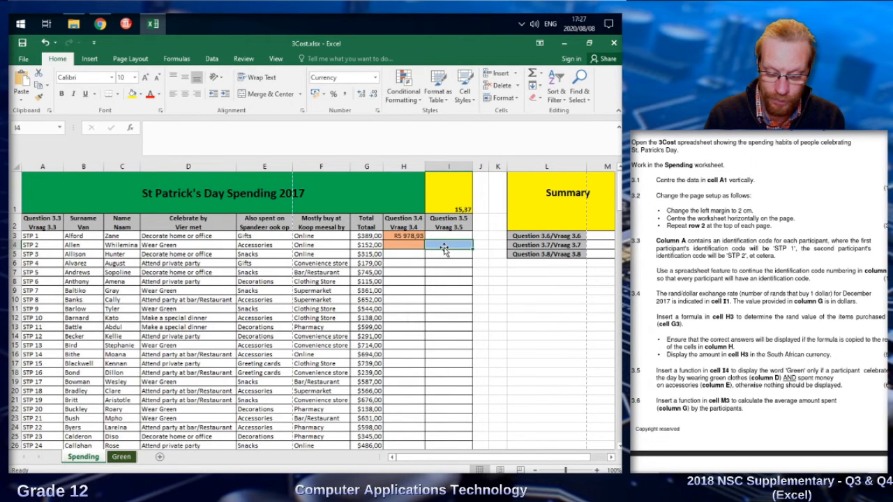
{"action": "type", "text": "=if"}
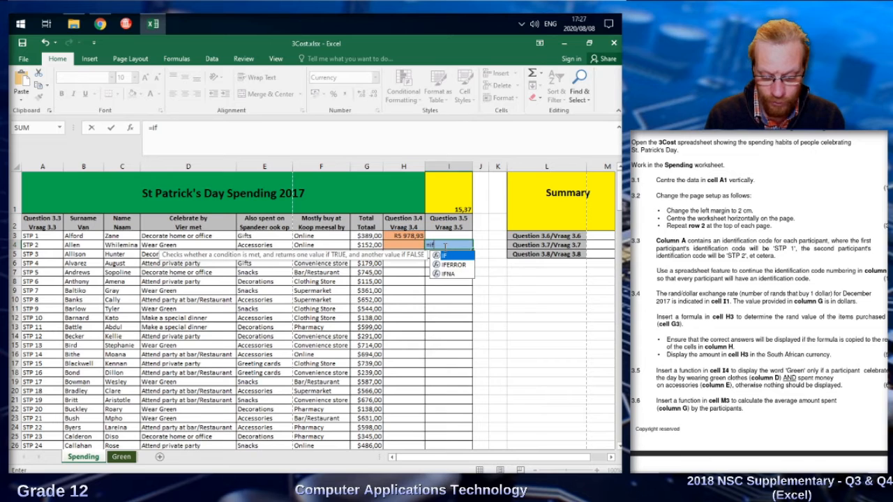
{"action": "type", "text": "("}
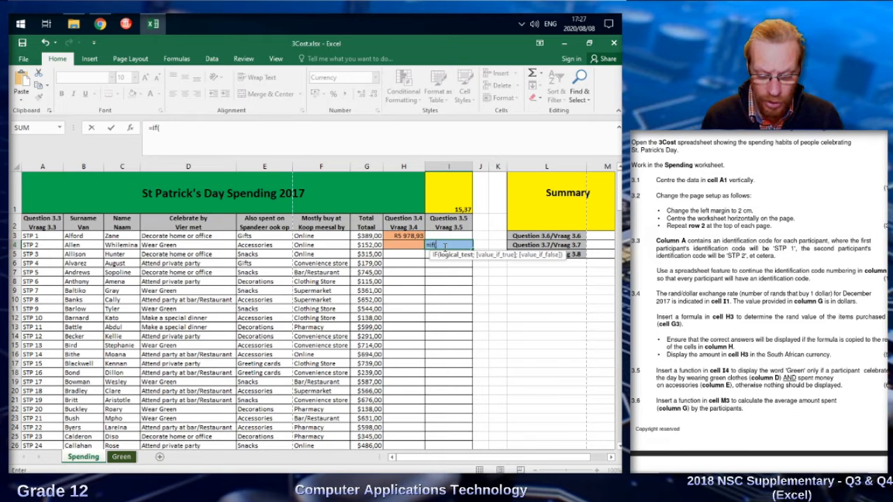
{"action": "type", "text": "a"}
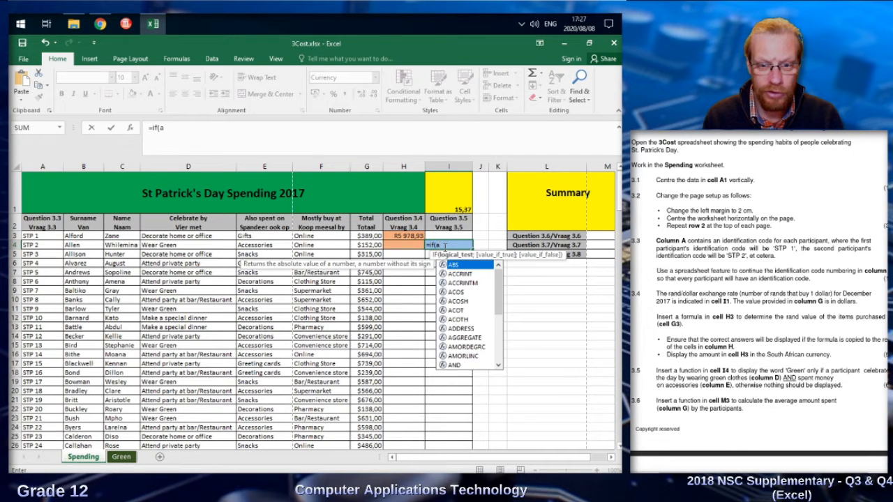
{"action": "type", "text": "nd("}
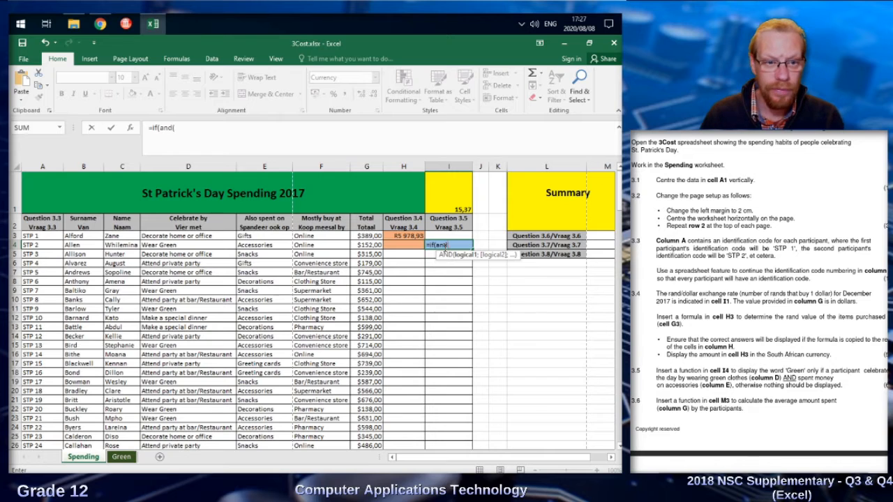
{"action": "left_click", "coordinate": [192, 245]}
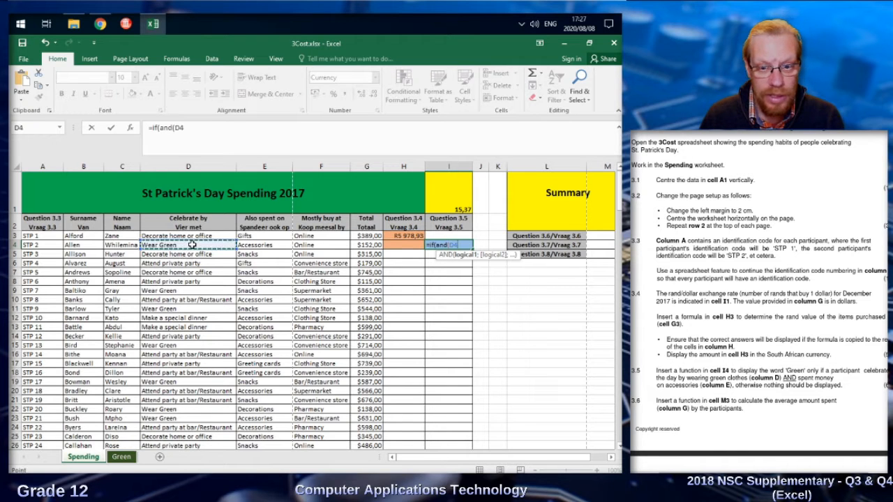
{"action": "type", "text": "="}
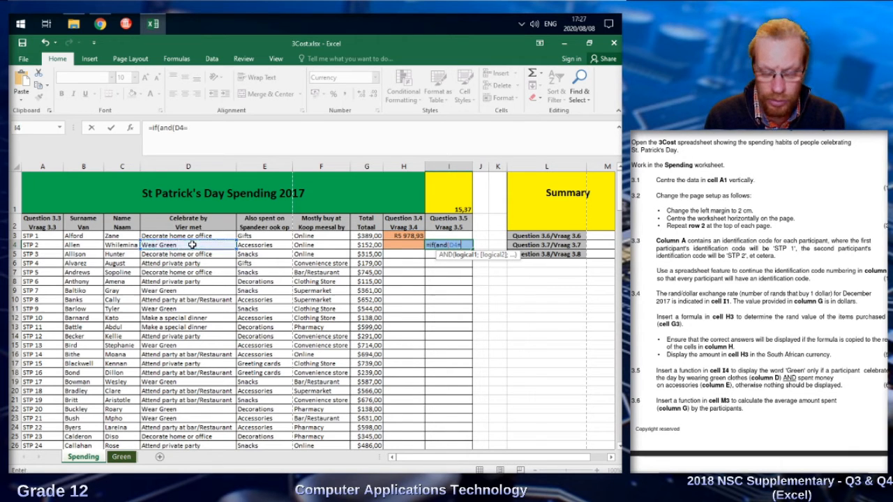
{"action": "type", "text": "\""}
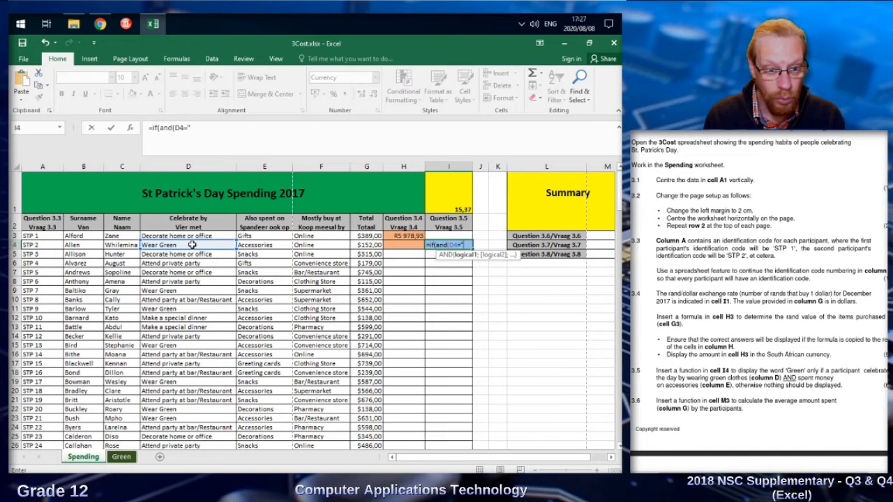
{"action": "type", "text": "Wear Gree"}
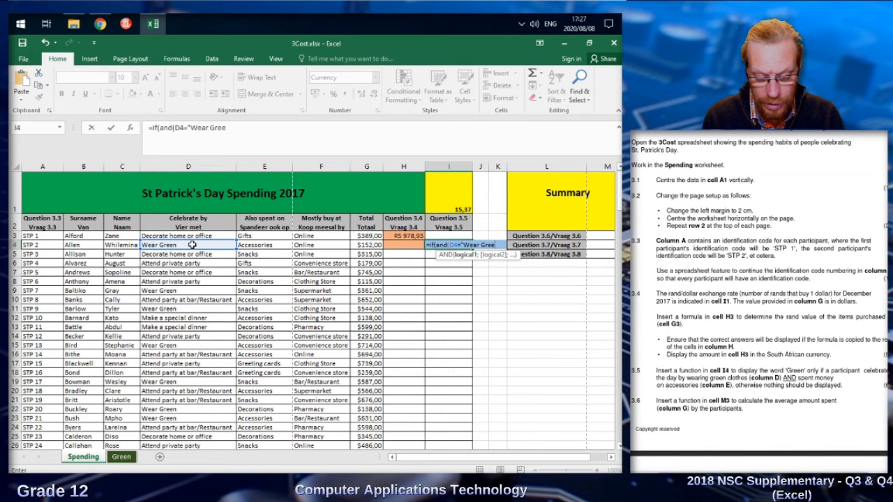
{"action": "type", "text": "n\""}
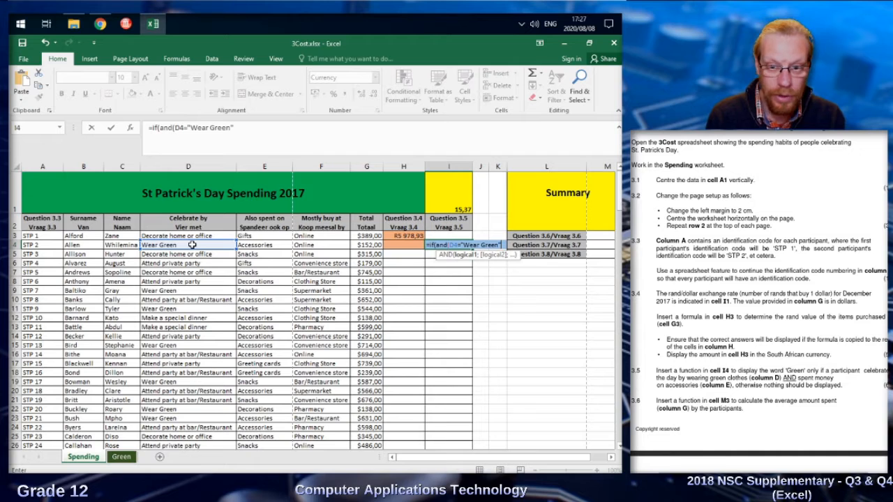
{"action": "type", "text": ";"}
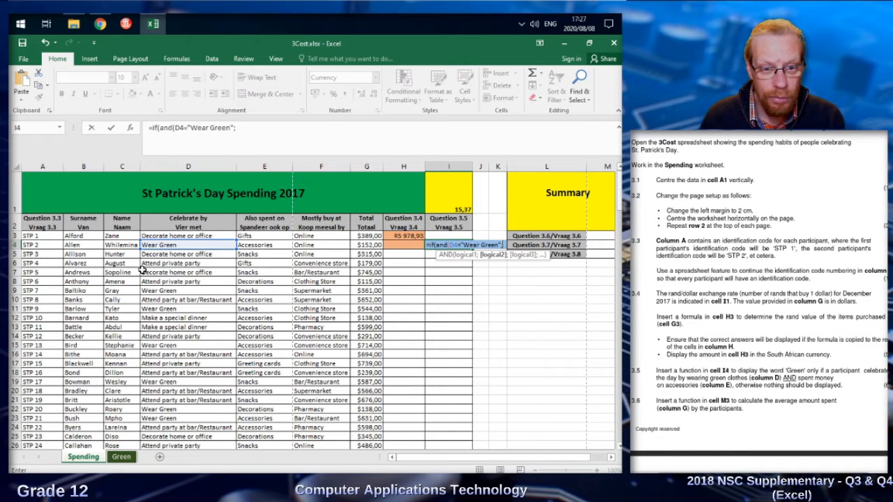
Step: Add E4="Accessories" as the second AND condition in the I4 formula and close the AND function
{"action": "left_click", "coordinate": [259, 245]}
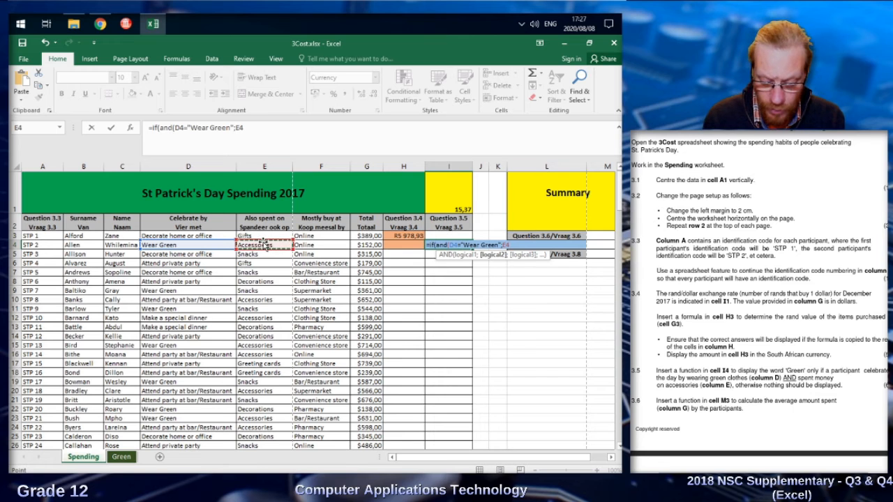
{"action": "type", "text": "="}
{"action": "type", "text": "\"Acce"}
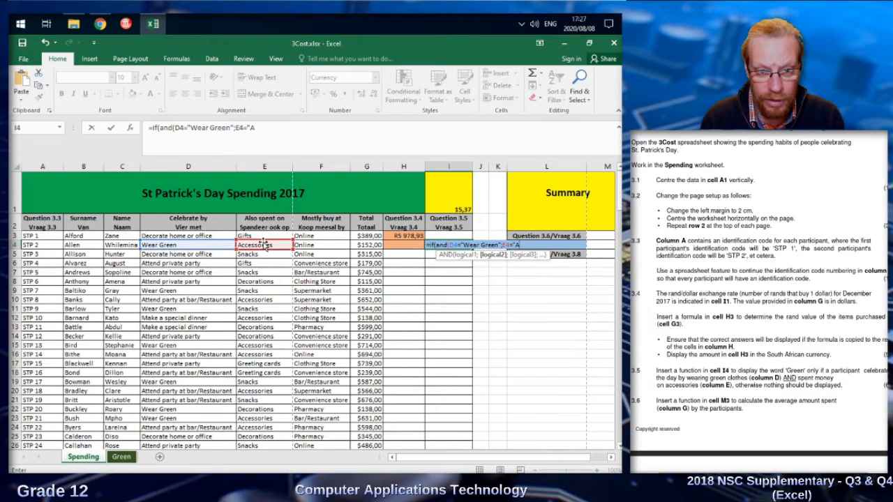
{"action": "type", "text": "or"}
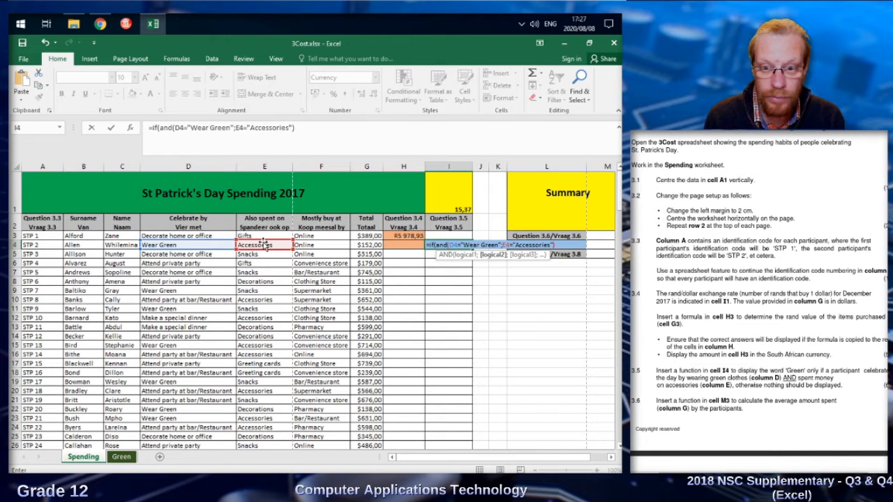
{"action": "type", "text": "ies\")"}
{"action": "key", "text": "BackSpace"}
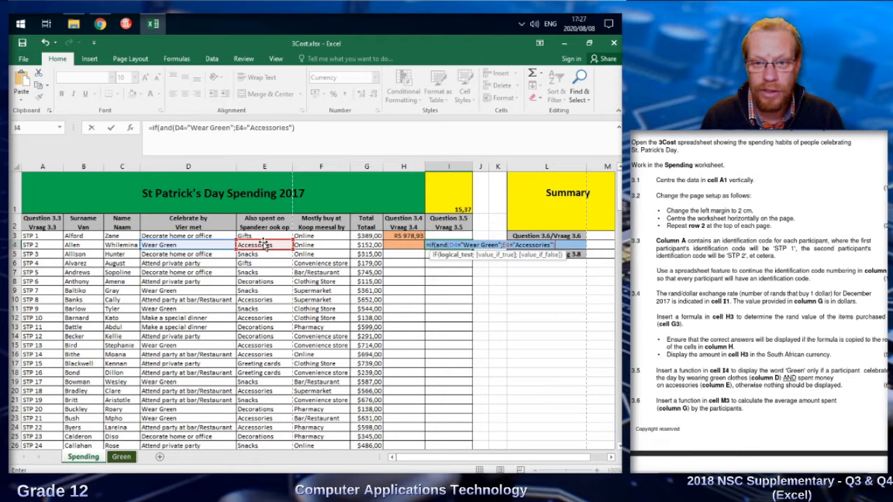
Step: Complete the I4 IF function with "Green" as the true value and an empty string "" as the false value
{"action": "type", "text": ";"}
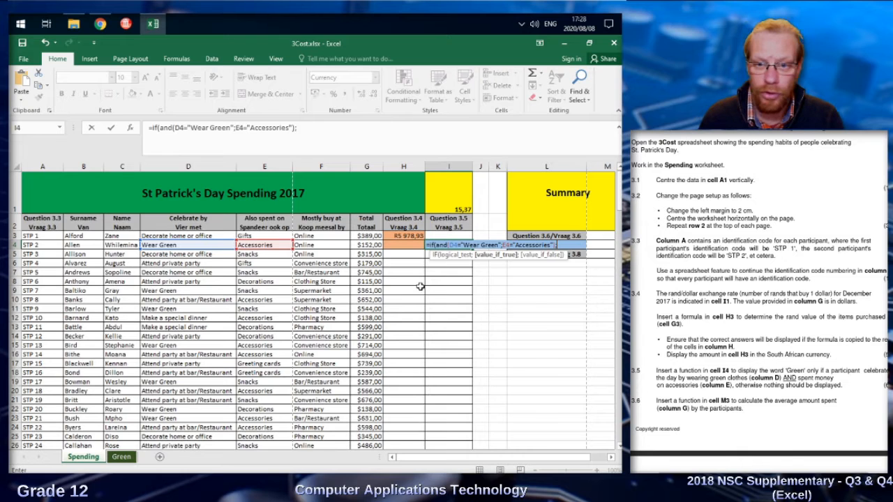
{"action": "type", "text": "\"Green\""}
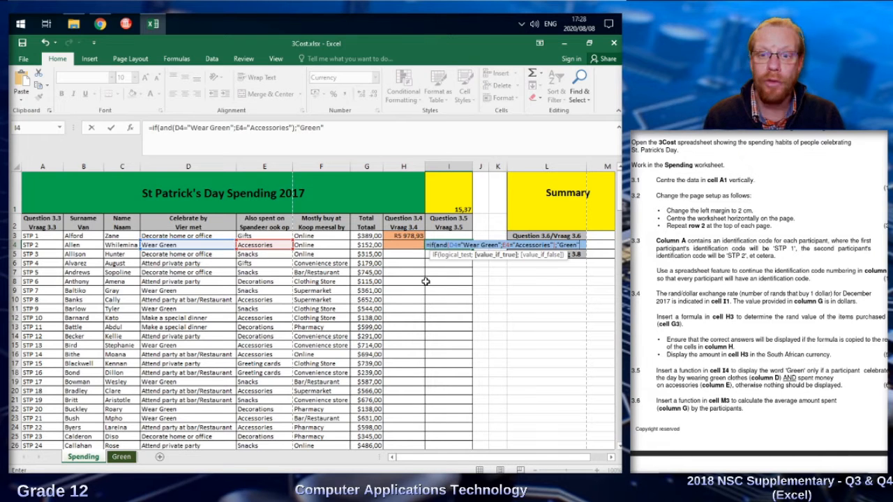
{"action": "type", "text": ";"}
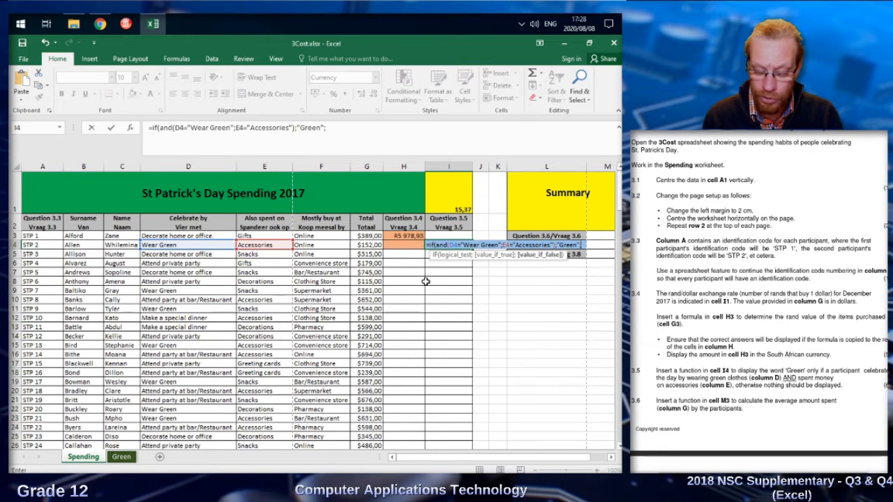
{"action": "type", "text": "\"\")"}
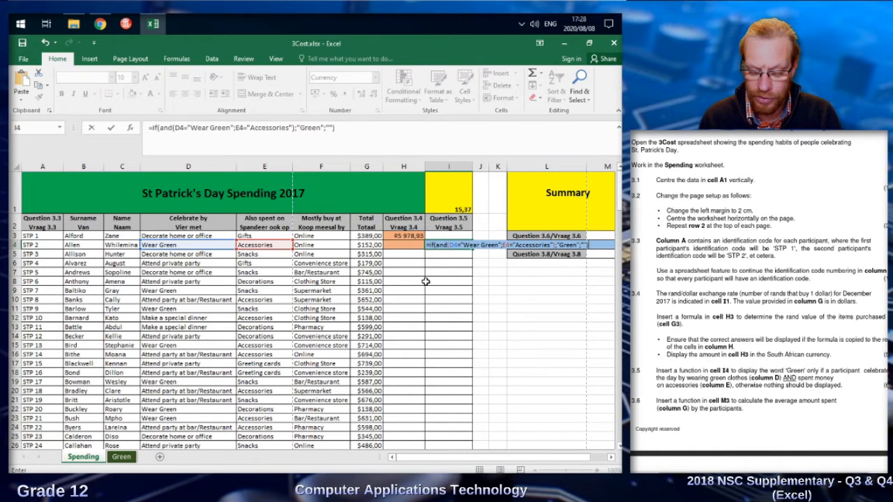
{"action": "key", "text": "Return"}
{"action": "key", "text": "Up"}
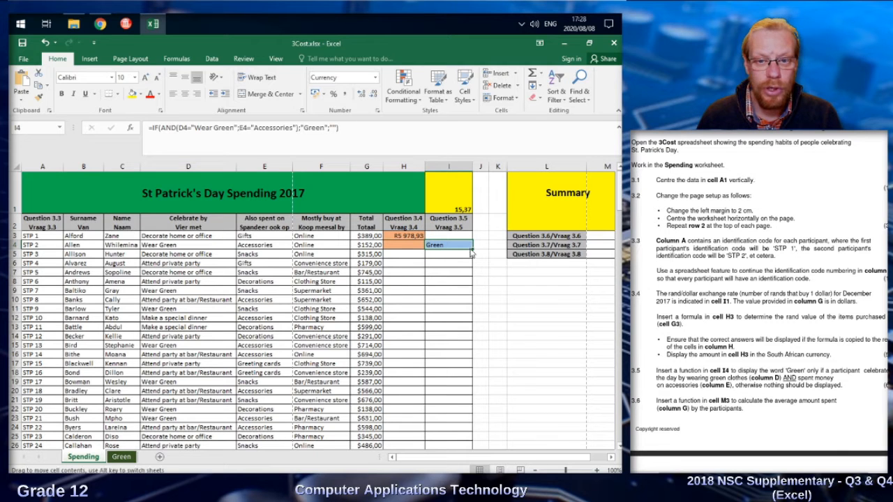
Step: Fill the I4 formula down to I25 as a test and undo the fill
{"action": "left_click_drag", "start_coordinate": [472, 249], "coordinate": [474, 437]}
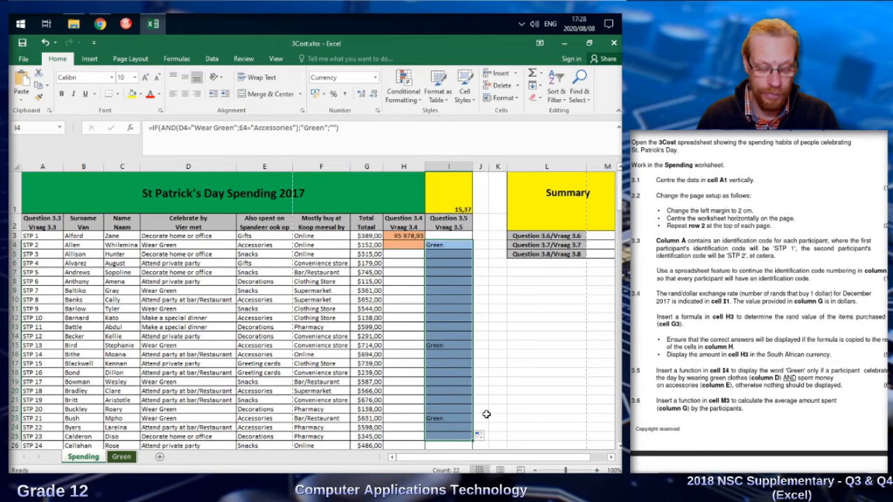
{"action": "key", "text": "ctrl+z"}
{"action": "left_click", "coordinate": [450, 281]}
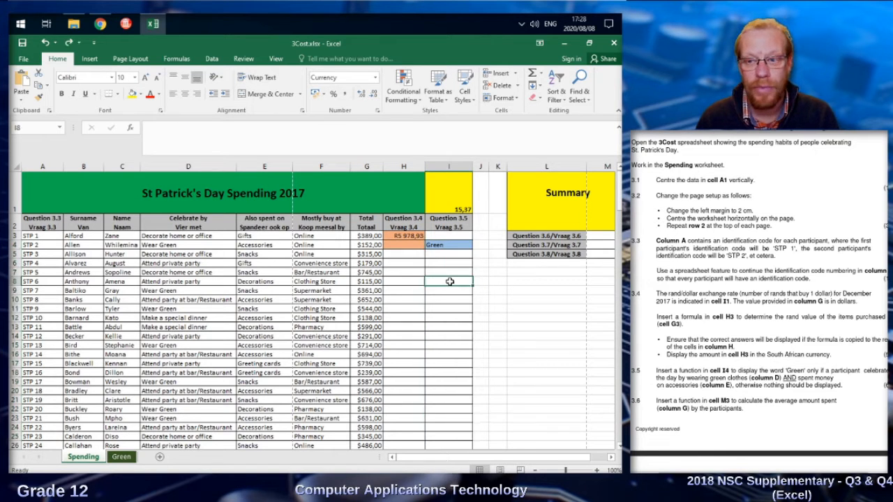
Step: Start an AVERAGE function in summary cell M3 for Question 3.6
{"action": "scroll", "coordinate": [757, 292], "scroll_direction": "down", "scroll_amount": 2}
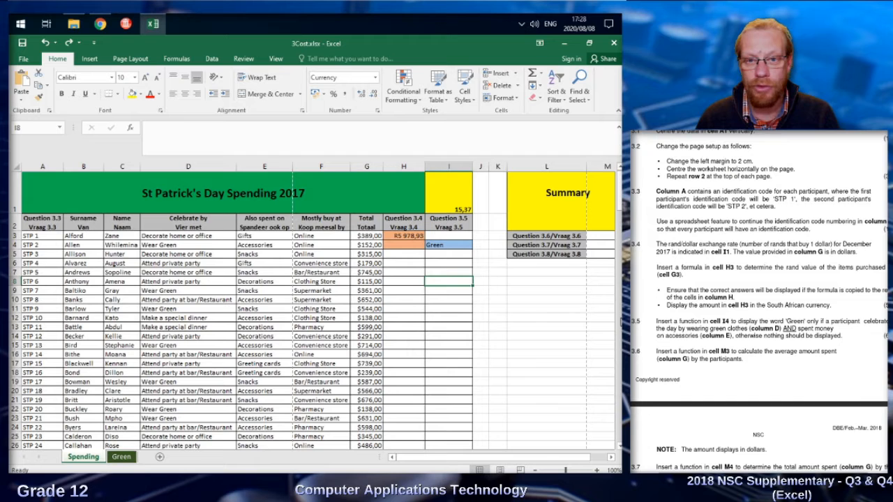
{"action": "left_click", "coordinate": [598, 237]}
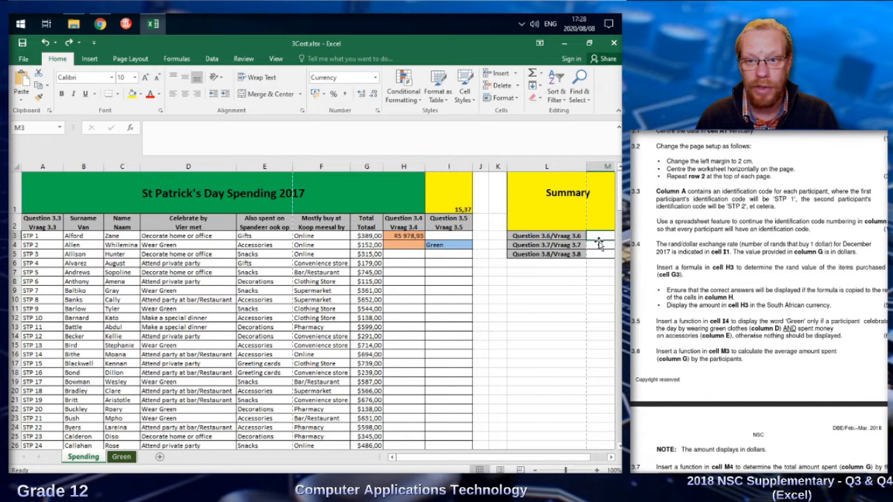
{"action": "left_click_drag", "start_coordinate": [585, 457], "coordinate": [602, 458]}
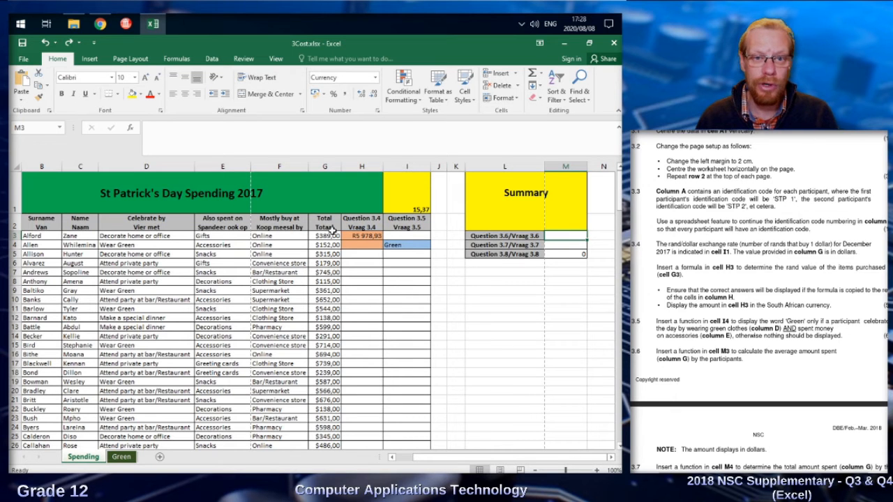
{"action": "type", "text": "="}
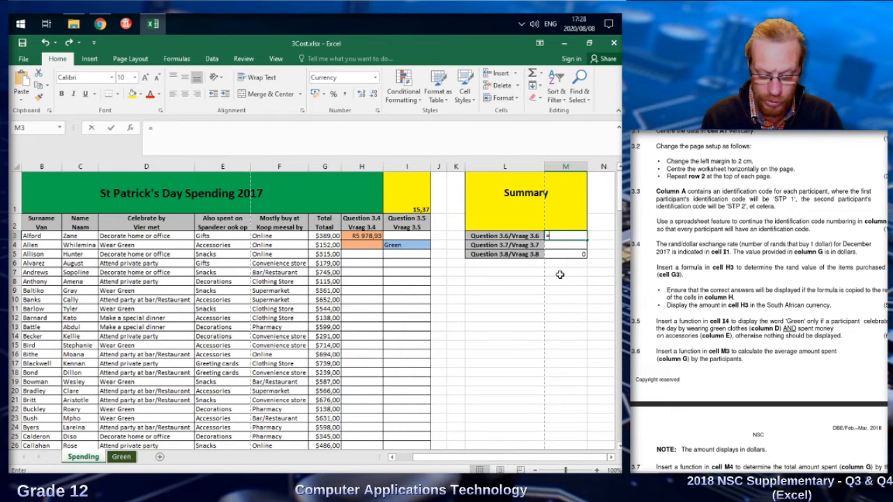
{"action": "type", "text": "va"}
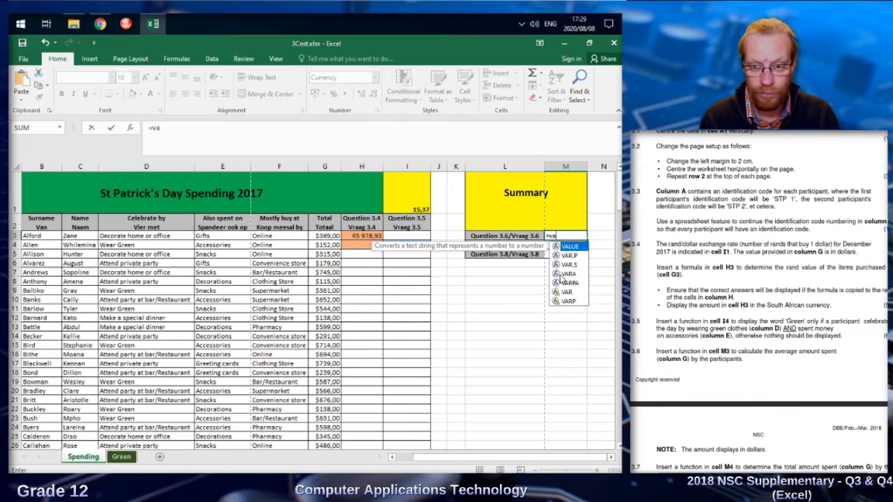
{"action": "key", "text": "BackSpace"}
{"action": "key", "text": "BackSpace"}
{"action": "type", "text": "ave"}
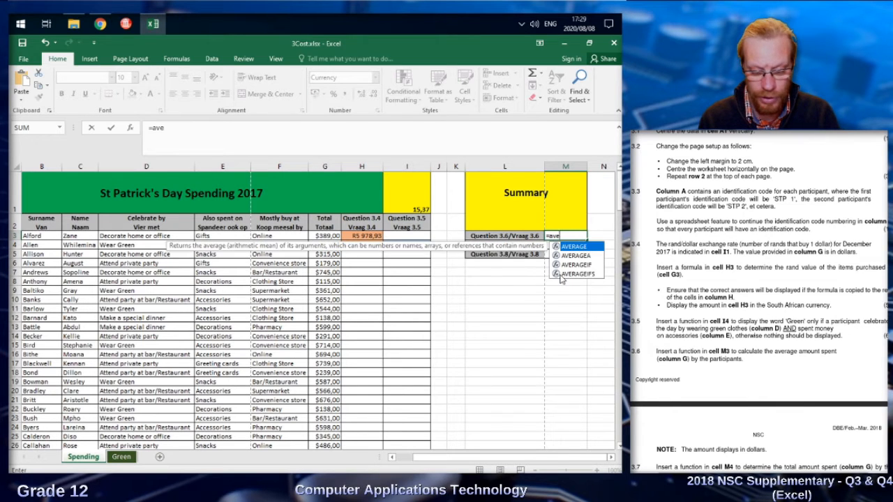
{"action": "type", "text": "rage("}
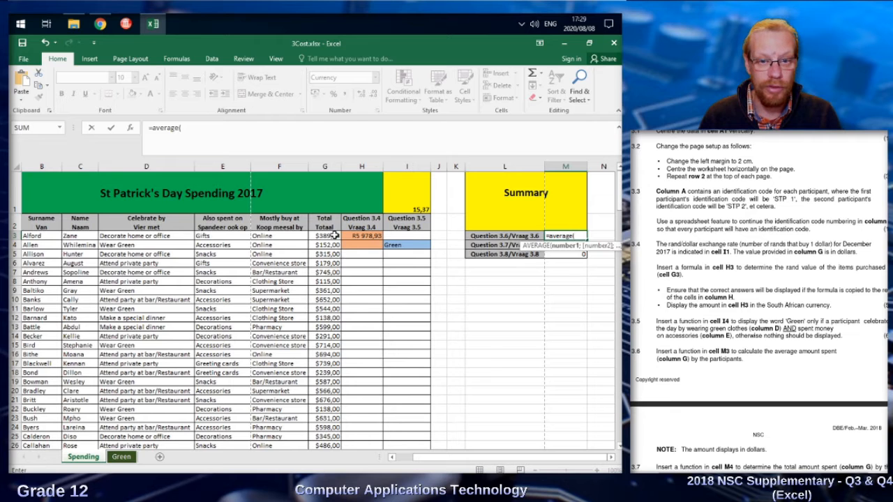
Step: Check the last data row of column G and complete the M3 AVERAGE function with the range G3:G102
{"action": "left_click_drag", "start_coordinate": [617, 197], "coordinate": [616, 320]}
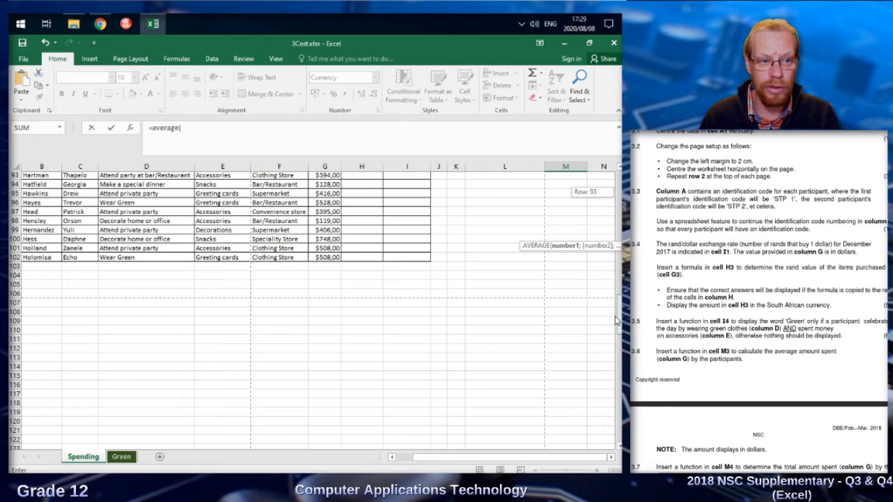
{"action": "left_click_drag", "start_coordinate": [616, 320], "coordinate": [542, 286]}
{"action": "type", "text": "g"}
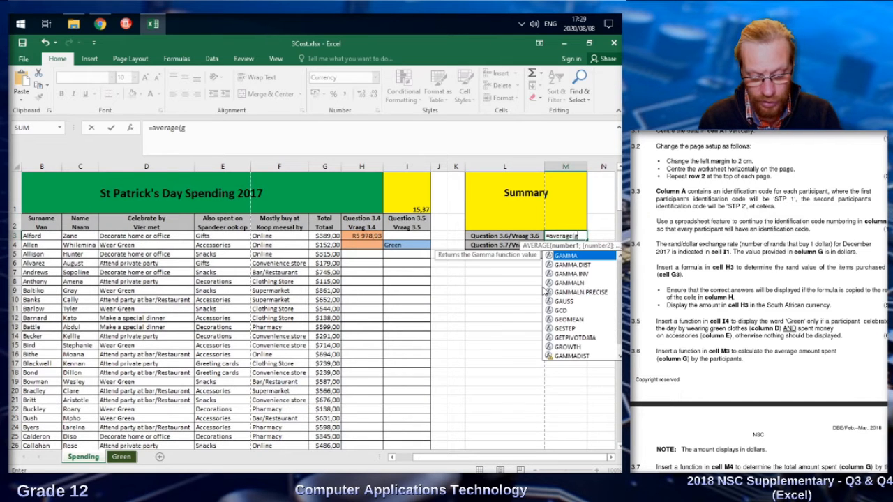
{"action": "type", "text": "3:g102)"}
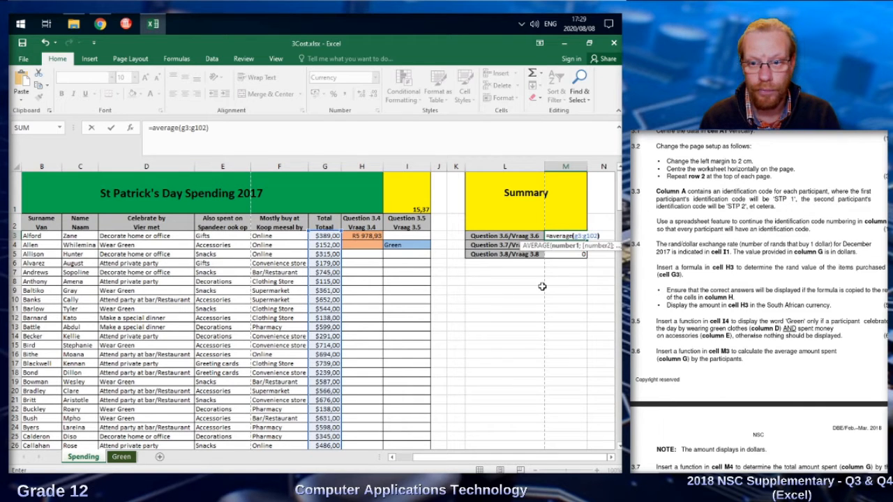
{"action": "key", "text": "Return"}
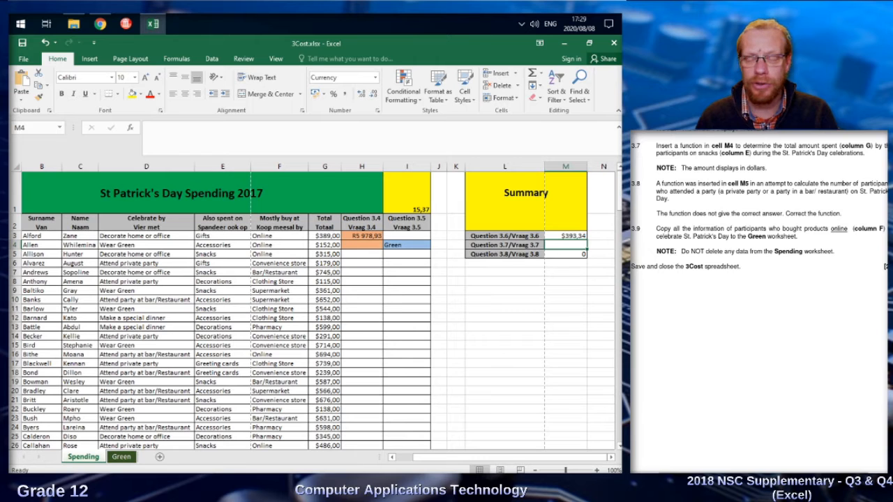
Step: Start a SUMIF function in summary cell M4 for Question 3.7 with E3:E102 as the criteria range
{"action": "double_click", "coordinate": [551, 242]}
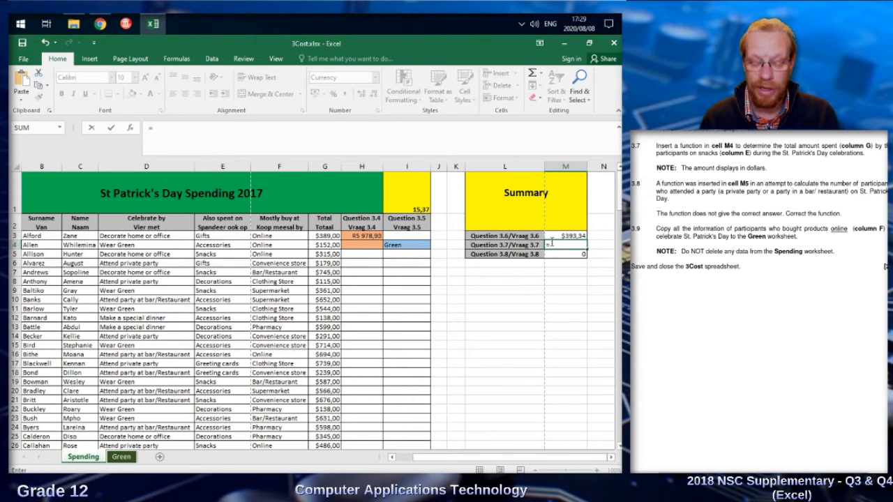
{"action": "type", "text": "=sum"}
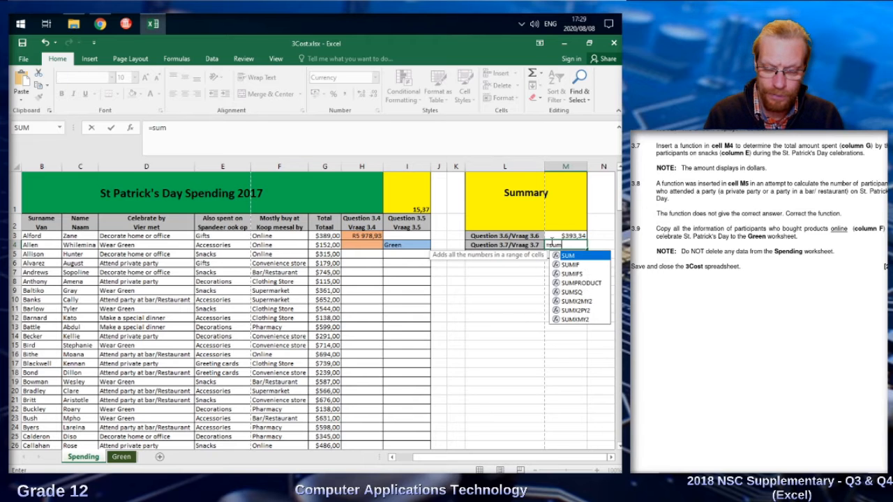
{"action": "type", "text": "("}
{"action": "key", "text": "BackSpace"}
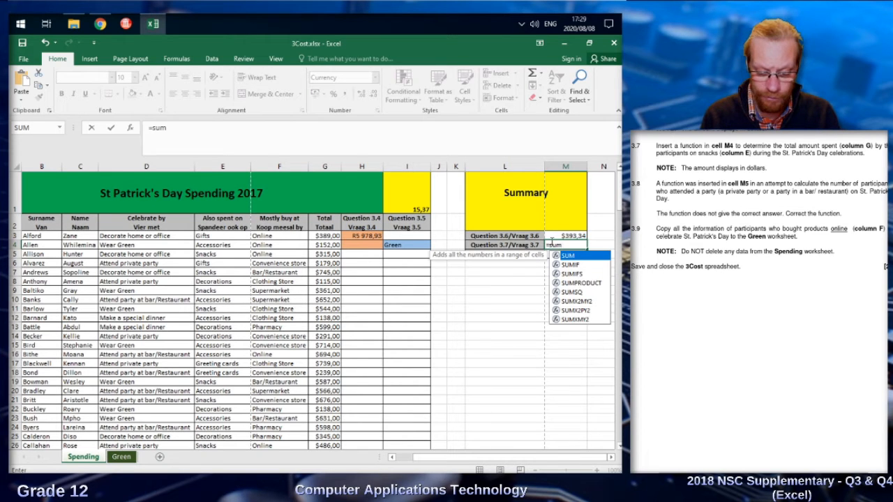
{"action": "type", "text": "if("}
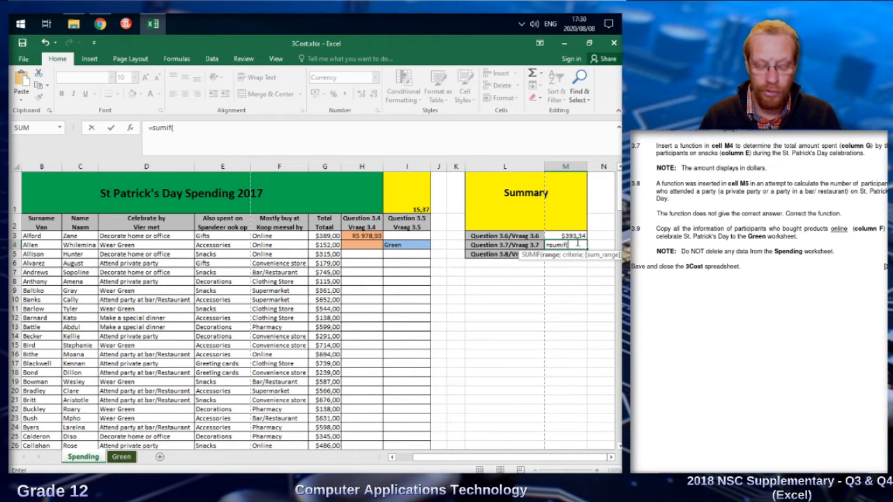
{"action": "type", "text": "e3:"}
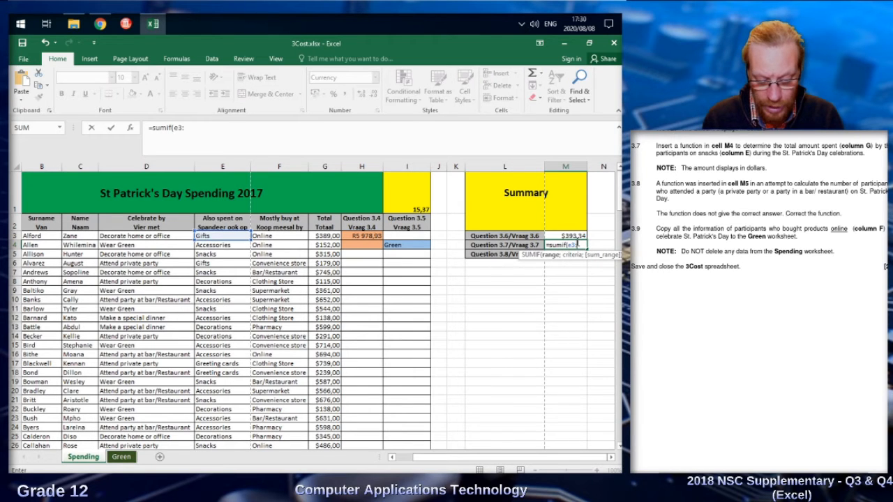
{"action": "type", "text": "e102"}
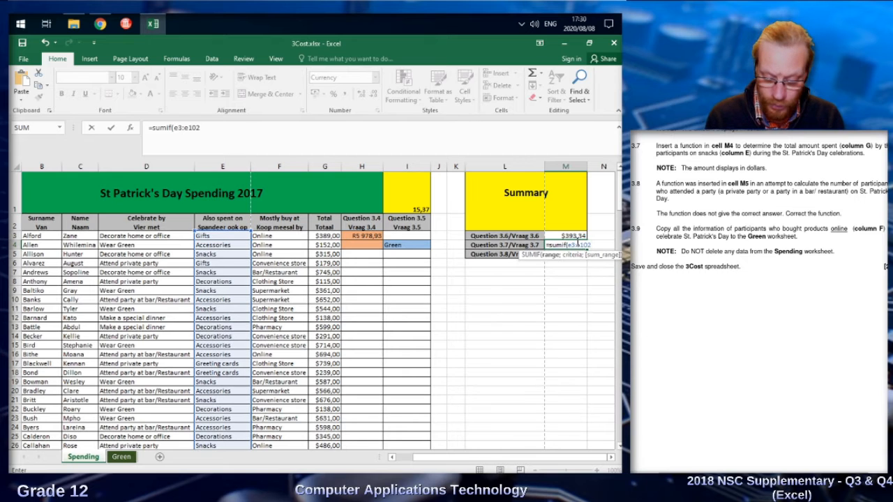
{"action": "type", "text": ";"}
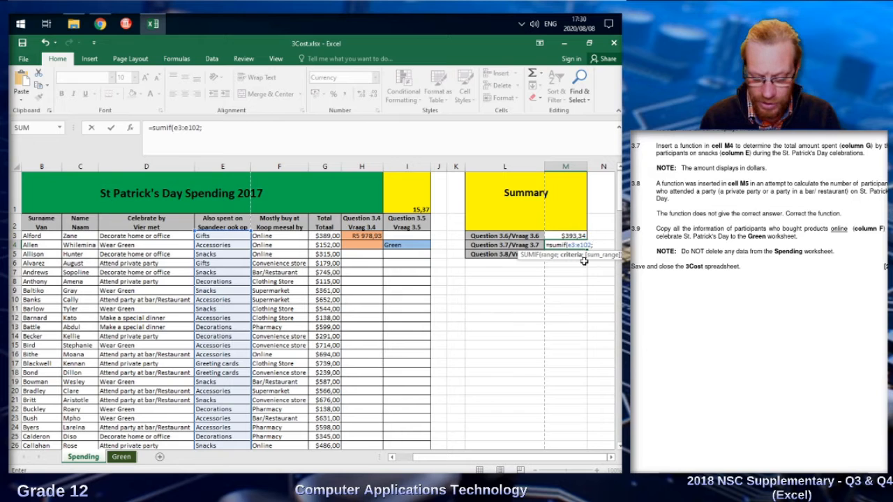
Step: Complete the M4 SUMIF function with the criterion "Snacks" and the sum range G3:G102
{"action": "type", "text": "\"Snacks"}
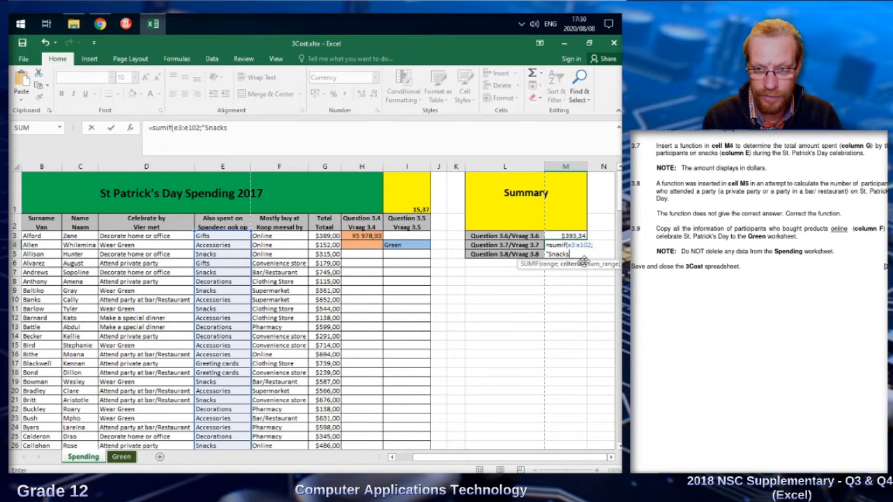
{"action": "type", "text": "\";"}
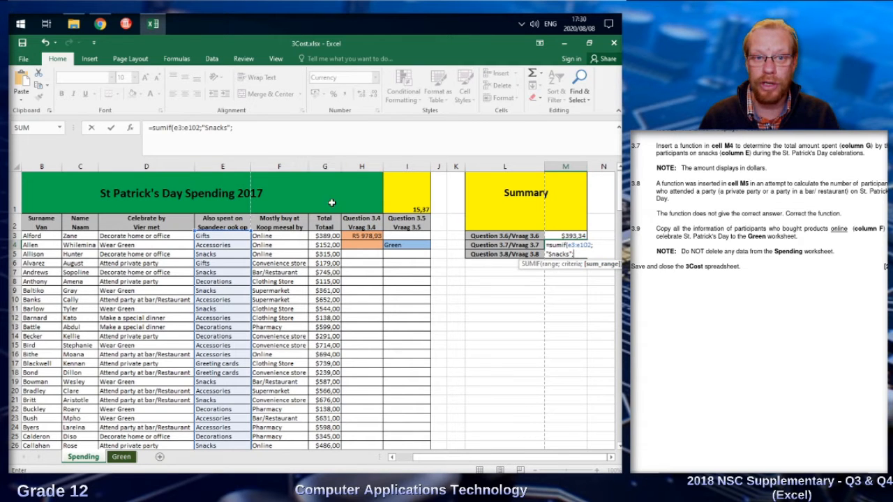
{"action": "type", "text": "G3"}
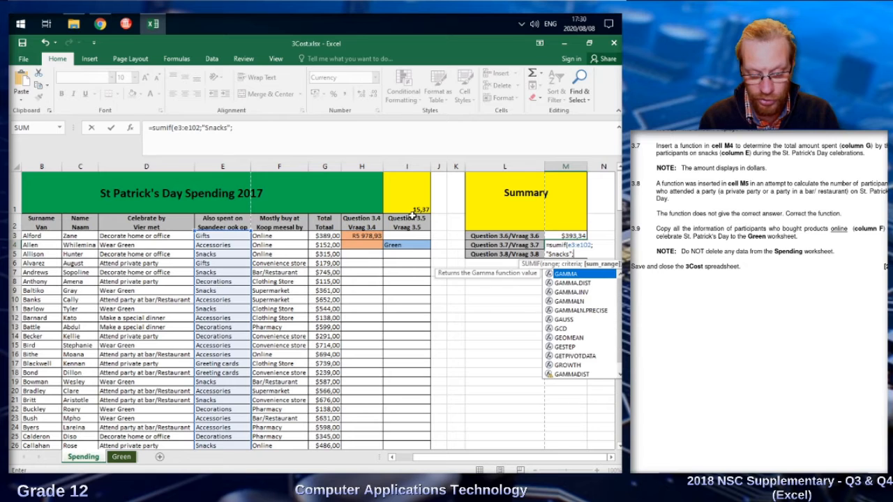
{"action": "type", "text": ":"}
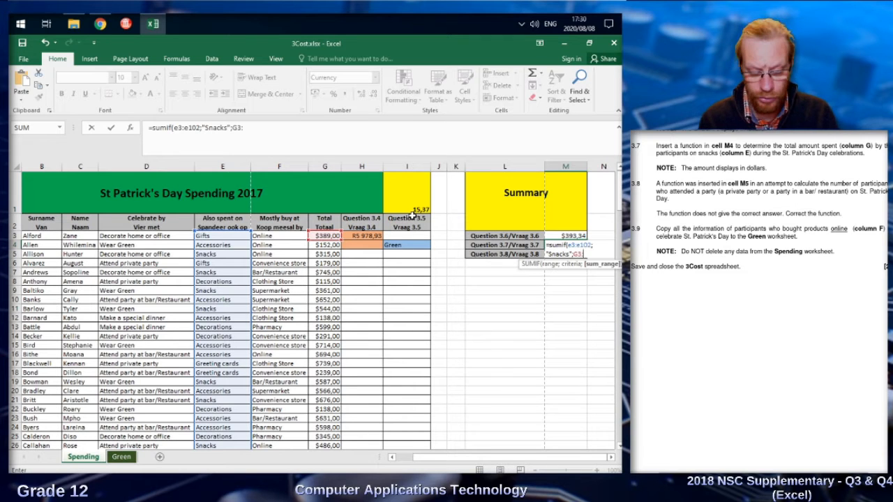
{"action": "type", "text": "G102"}
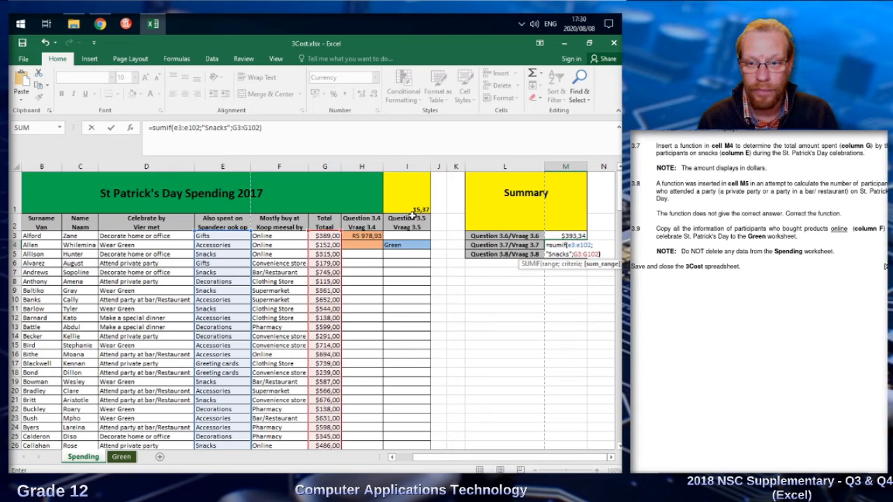
{"action": "key", "text": "Return"}
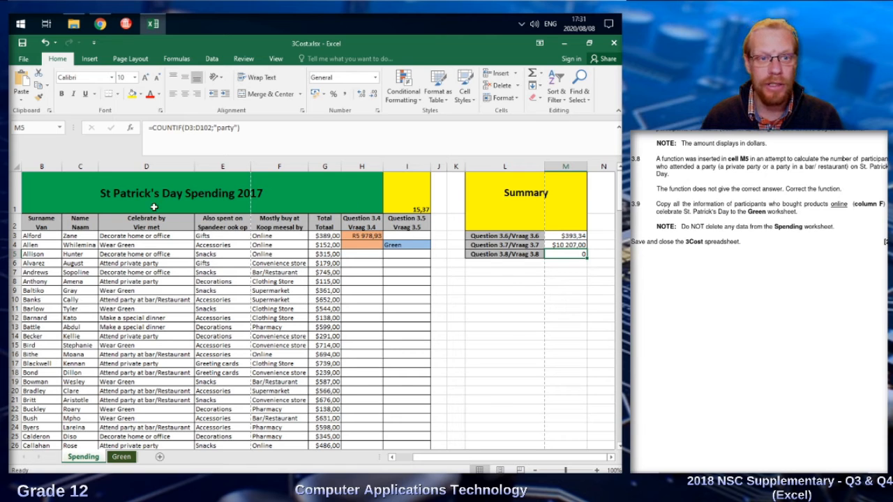
{"action": "left_click_drag", "start_coordinate": [214, 127], "coordinate": [231, 127]}
{"action": "left_click", "coordinate": [239, 127]}
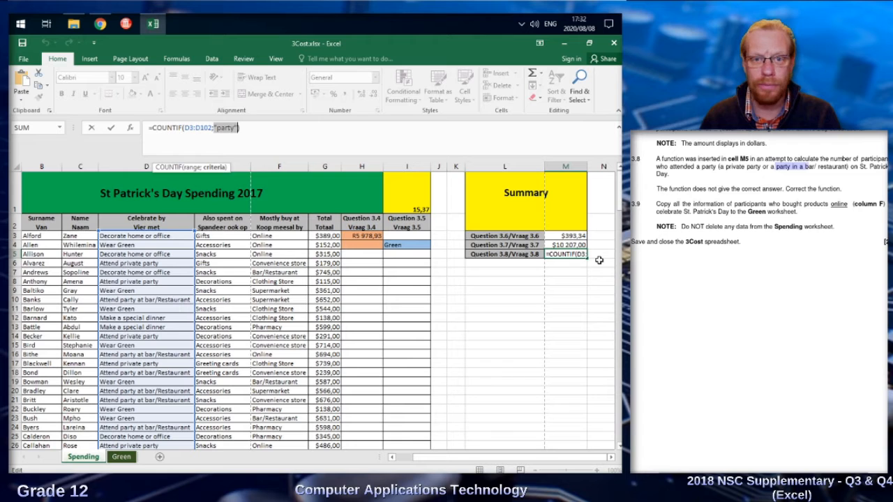
{"action": "left_click", "coordinate": [109, 299]}
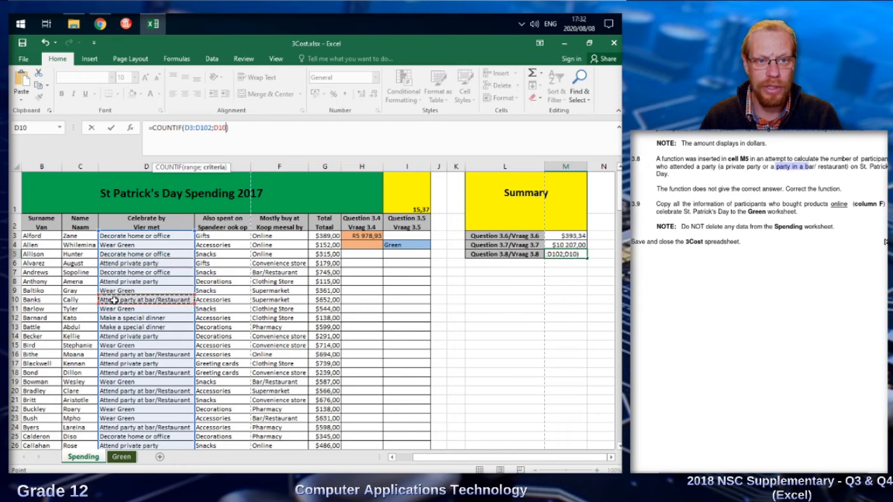
{"action": "key", "text": "Escape"}
Step: Insert a leading * wildcard in the criterion of the M5 COUNTIF function, making it "*party"
{"action": "left_click", "coordinate": [217, 128]}
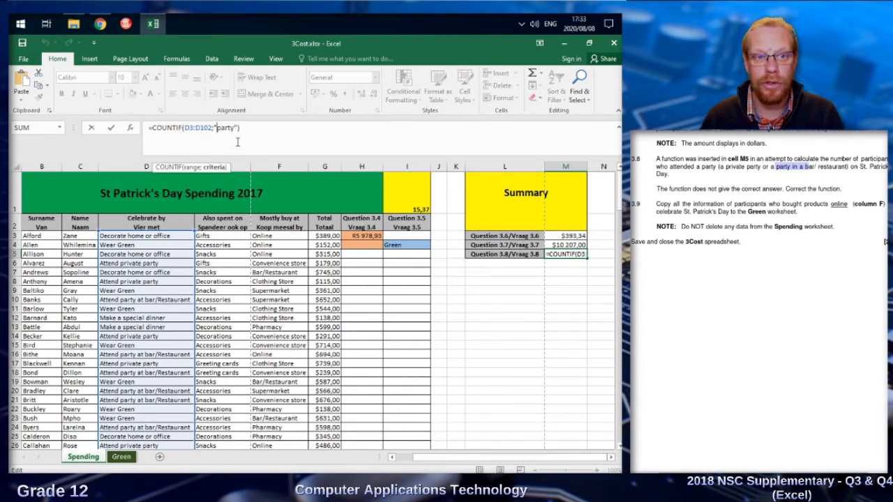
{"action": "type", "text": "*"}
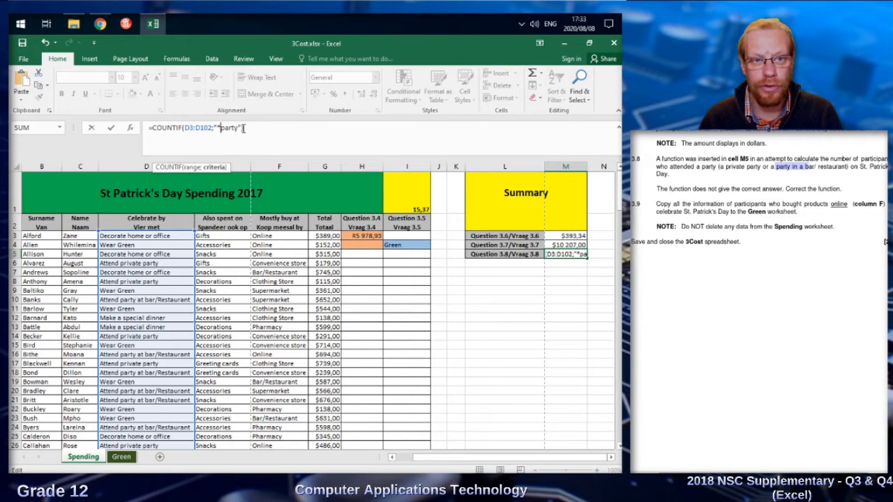
{"action": "key", "text": "Return"}
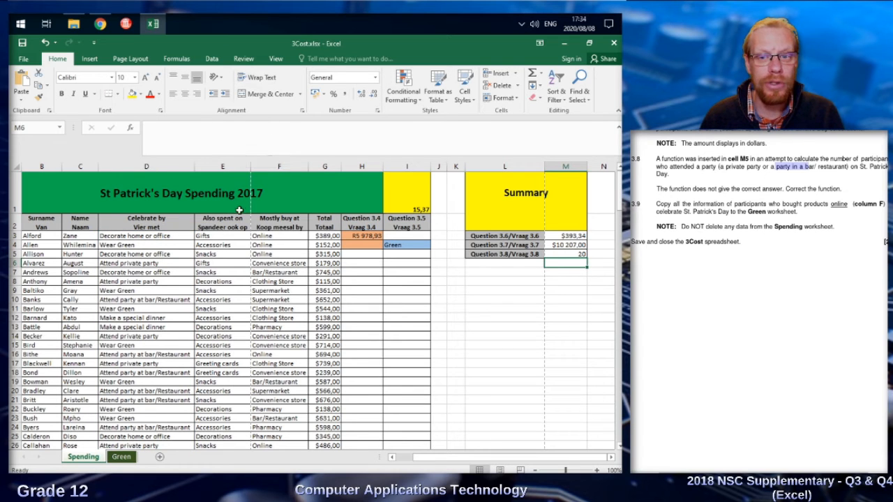
Step: Test the M5 COUNTIF function with the full criterion "Attend private party" and restore the "*party" wildcard criterion
{"action": "left_click", "coordinate": [563, 254]}
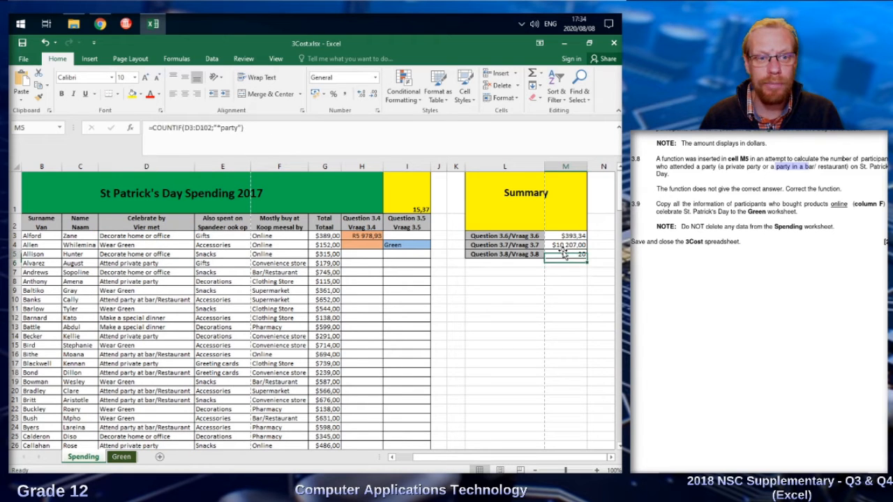
{"action": "left_click", "coordinate": [219, 128]}
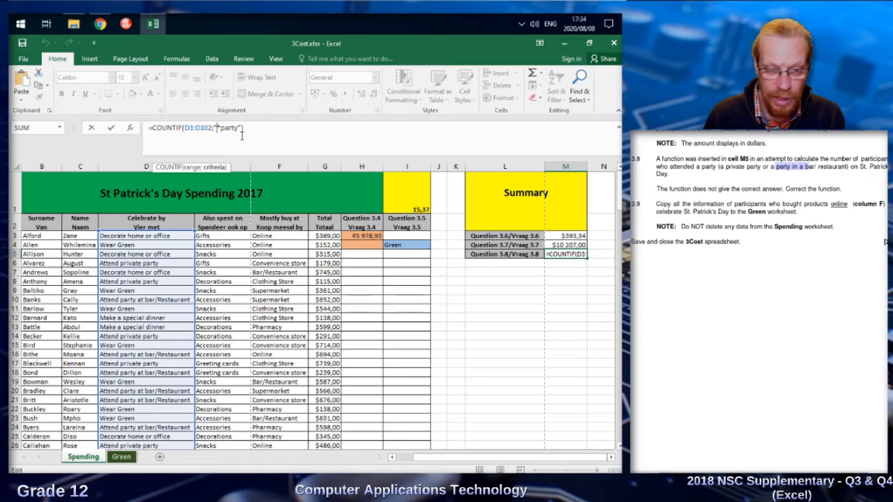
{"action": "key", "text": "Delete"}
{"action": "type", "text": "Attend priva"}
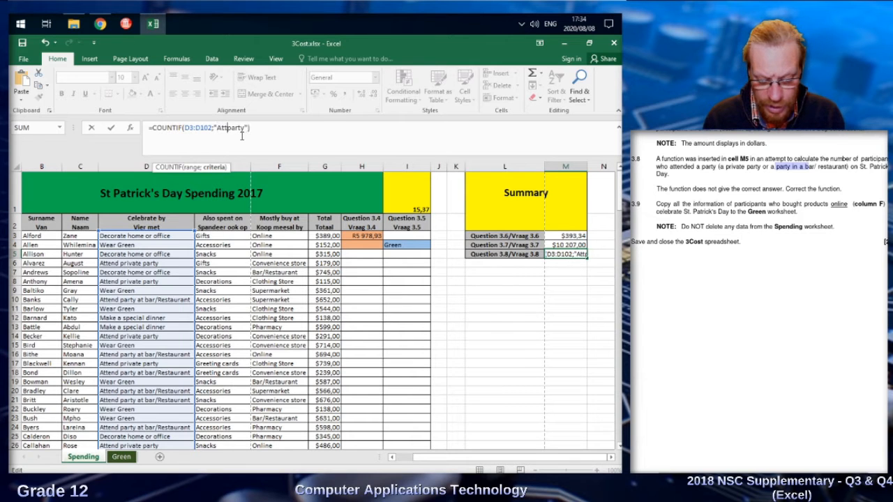
{"action": "type", "text": "te"}
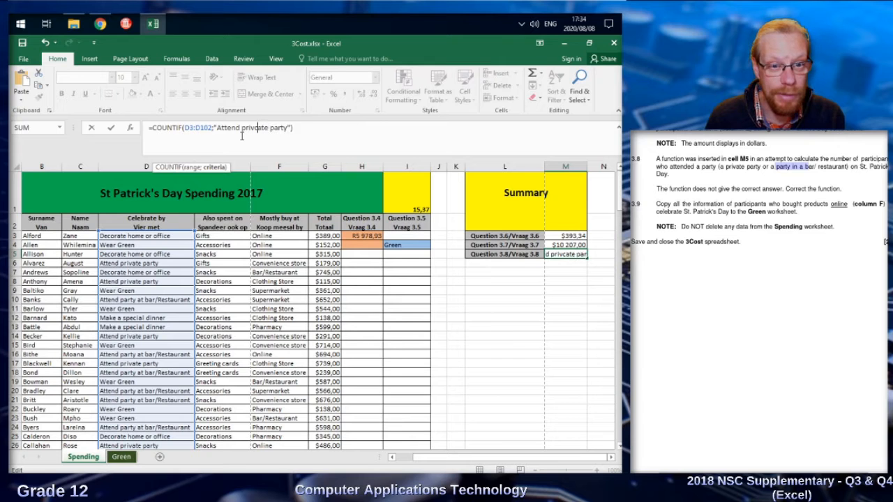
{"action": "key", "text": "Delete"}
{"action": "key", "text": "ctrl+Return"}
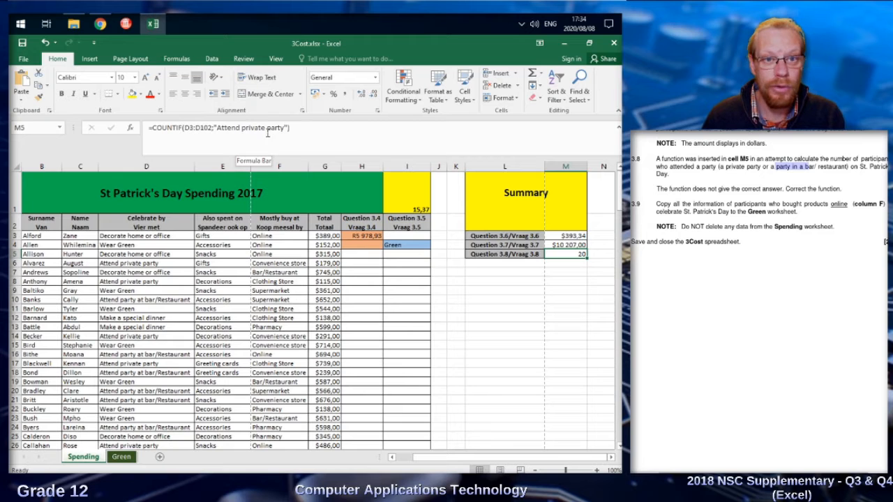
{"action": "left_click_drag", "start_coordinate": [266, 129], "coordinate": [217, 129]}
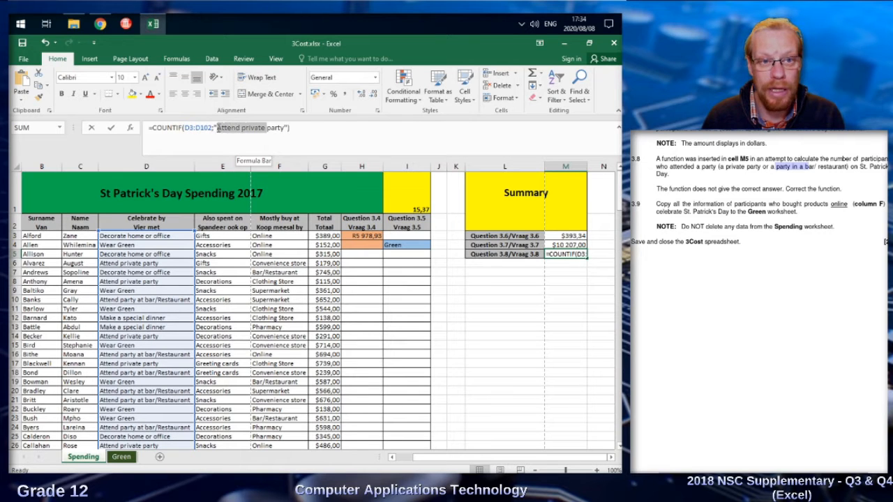
{"action": "type", "text": "*"}
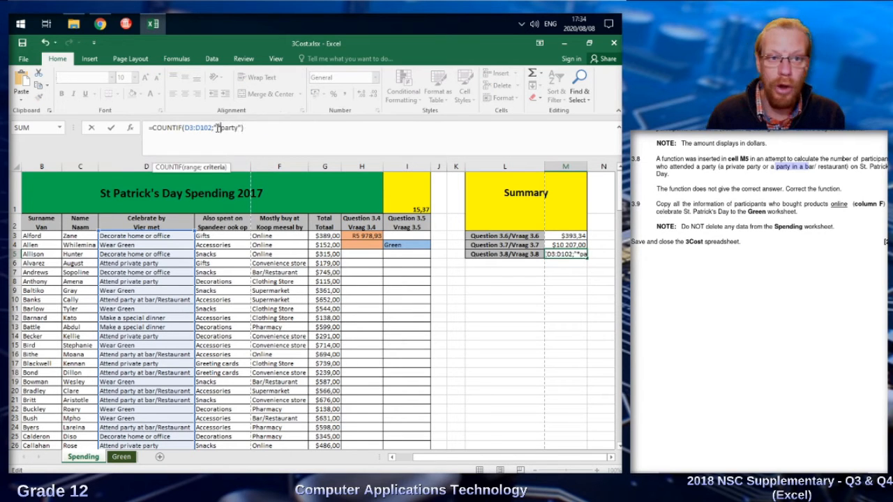
{"action": "key", "text": "ctrl+Return"}
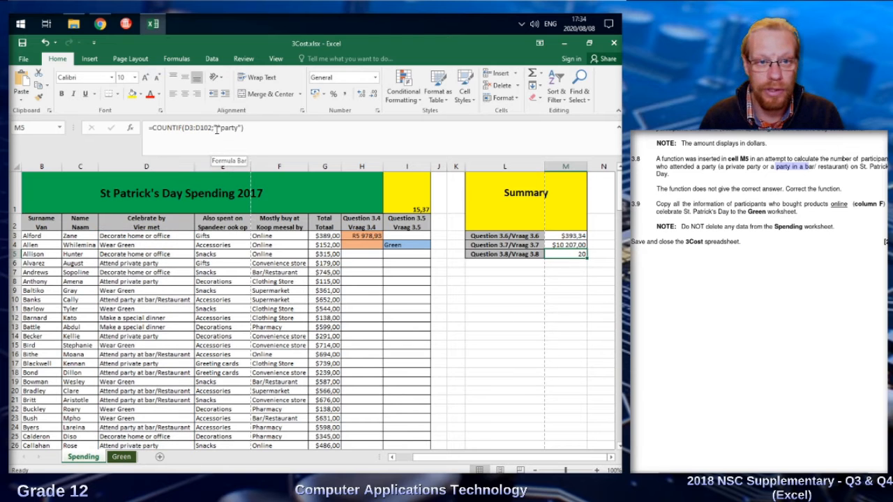
Step: Add a trailing * wildcard to the M5 COUNTIF criterion, making it "*party*"
{"action": "left_click", "coordinate": [237, 129]}
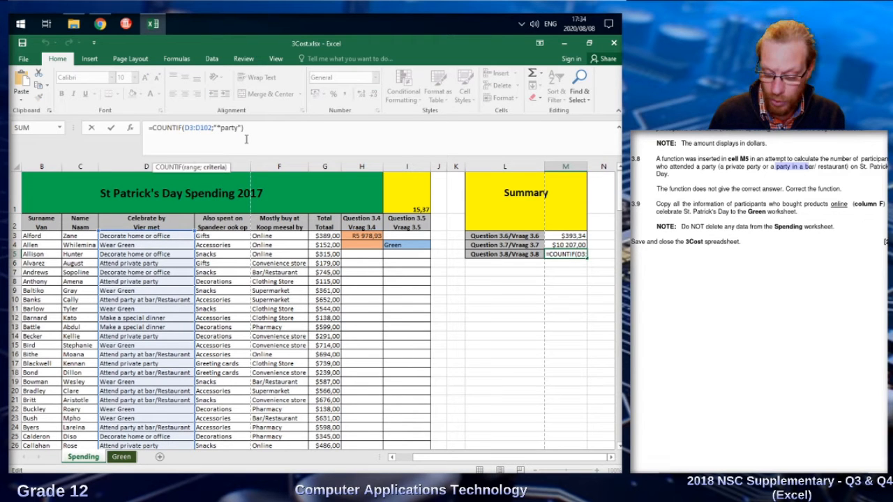
{"action": "type", "text": "*"}
{"action": "type", "text": "*"}
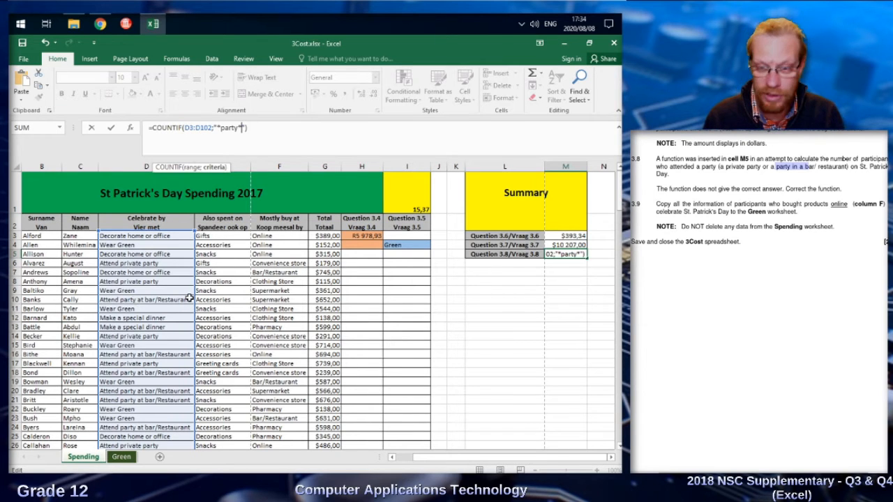
{"action": "key", "text": "Return"}
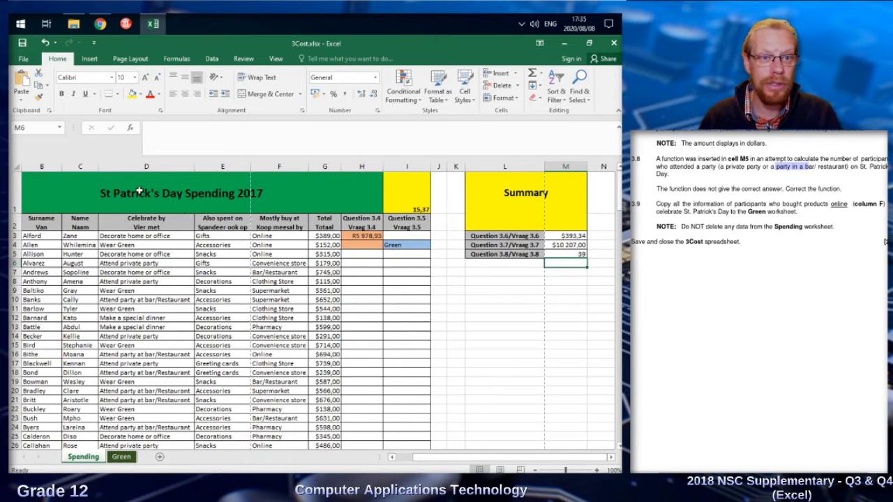
Step: Add filters to the header row A2:I2 and filter the "Mostly buy at" column to show only Online
{"action": "left_click_drag", "start_coordinate": [420, 223], "coordinate": [23, 227]}
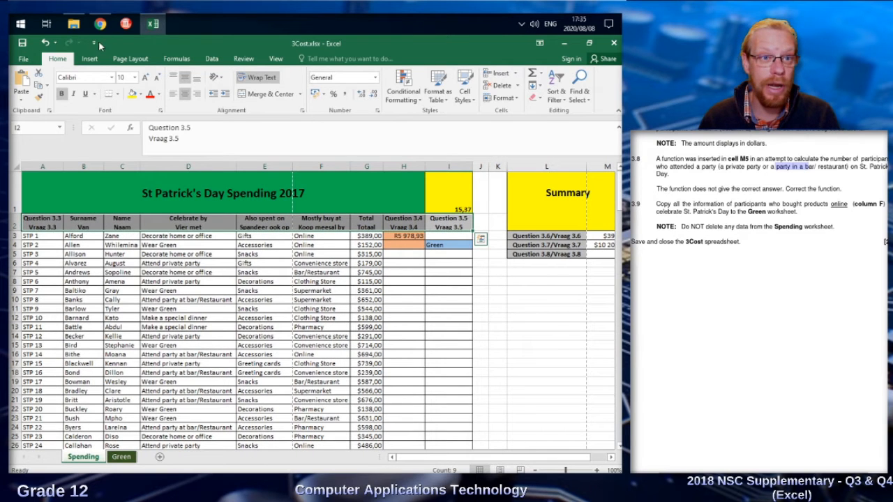
{"action": "left_click", "coordinate": [212, 61]}
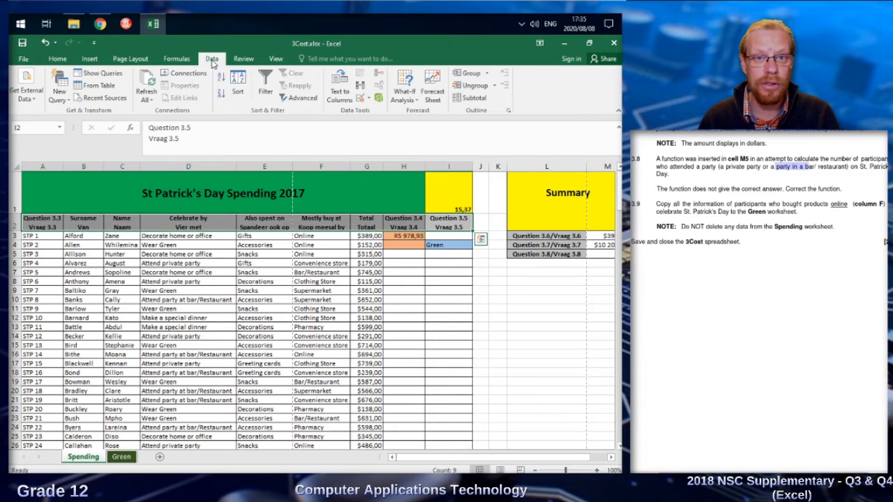
{"action": "left_click", "coordinate": [265, 91]}
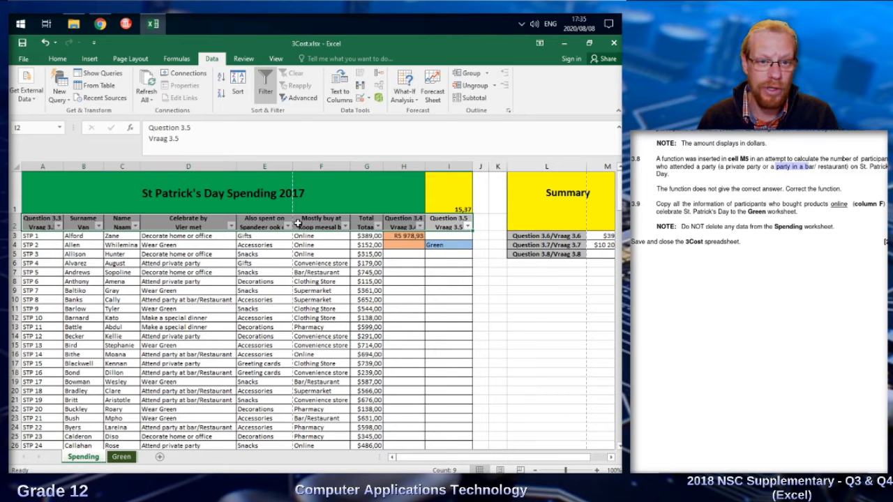
{"action": "left_click", "coordinate": [345, 225]}
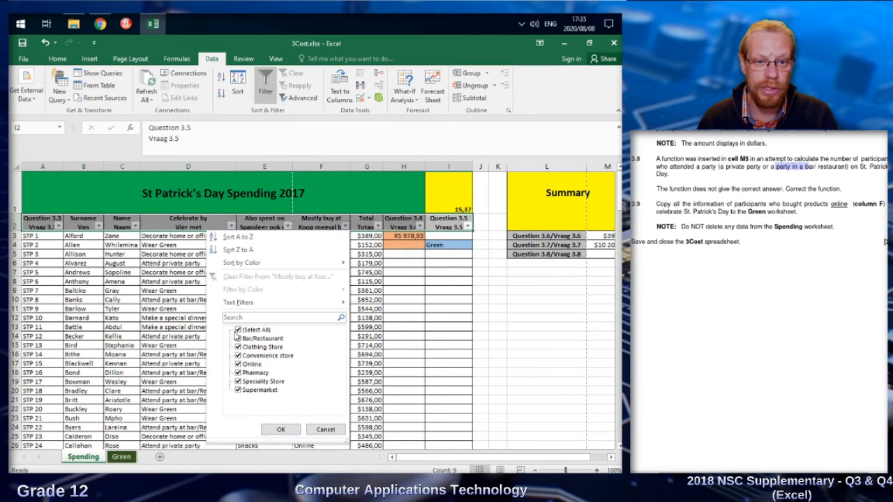
{"action": "left_click", "coordinate": [238, 329]}
{"action": "left_click", "coordinate": [238, 364]}
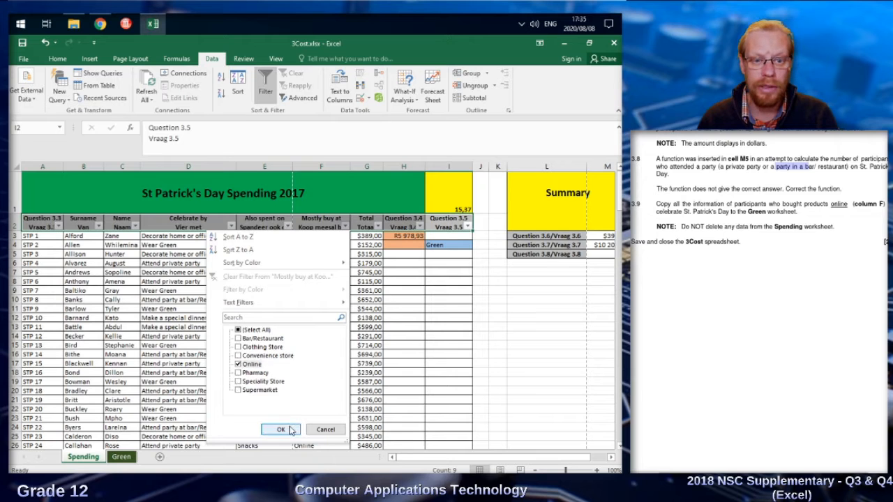
{"action": "left_click", "coordinate": [280, 429]}
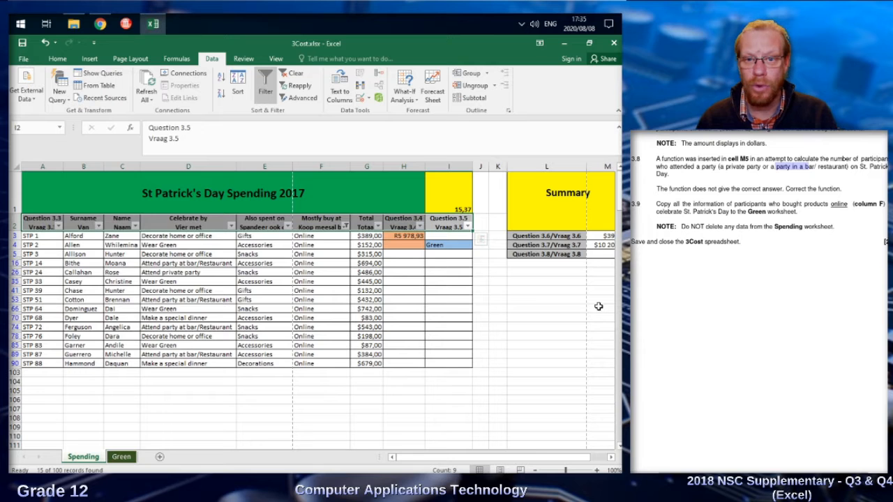
Step: Copy the filtered online buyers' rows with their header from the Spending worksheet into the Green worksheet, starting at cell A1
{"action": "left_click_drag", "start_coordinate": [453, 363], "coordinate": [10, 234]}
{"action": "key", "text": "ctrl+c"}
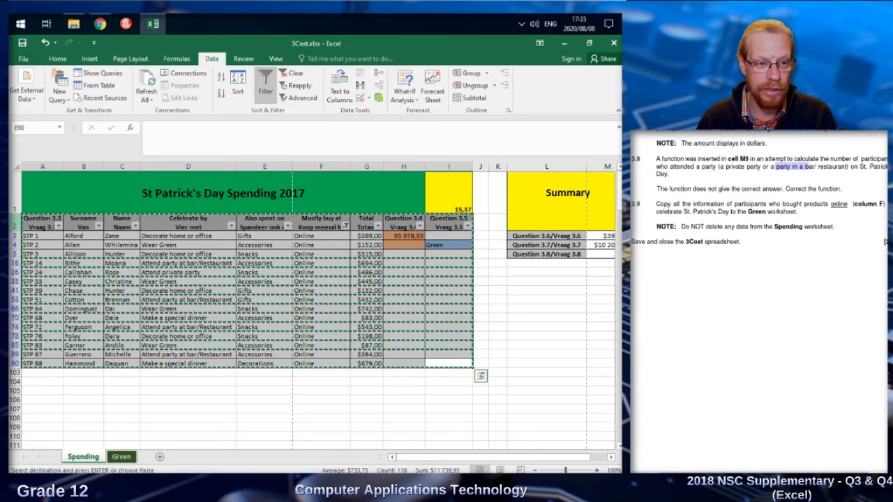
{"action": "left_click", "coordinate": [121, 457]}
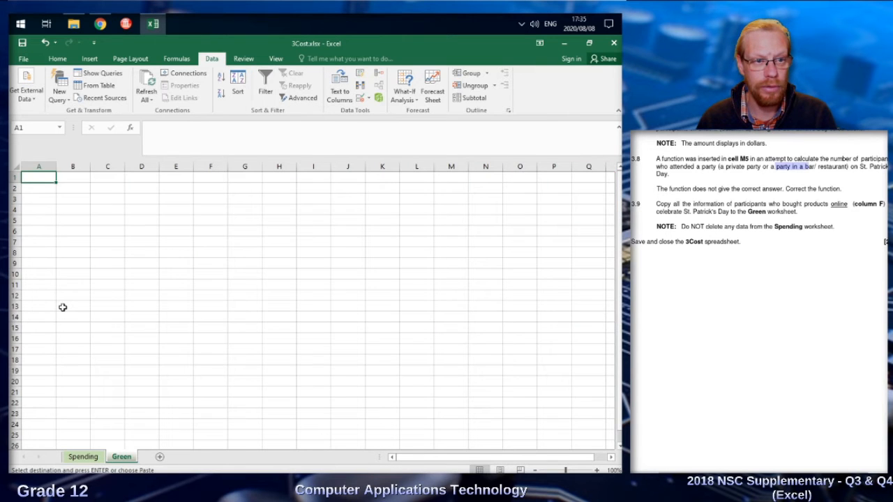
{"action": "key", "text": "ctrl+v"}
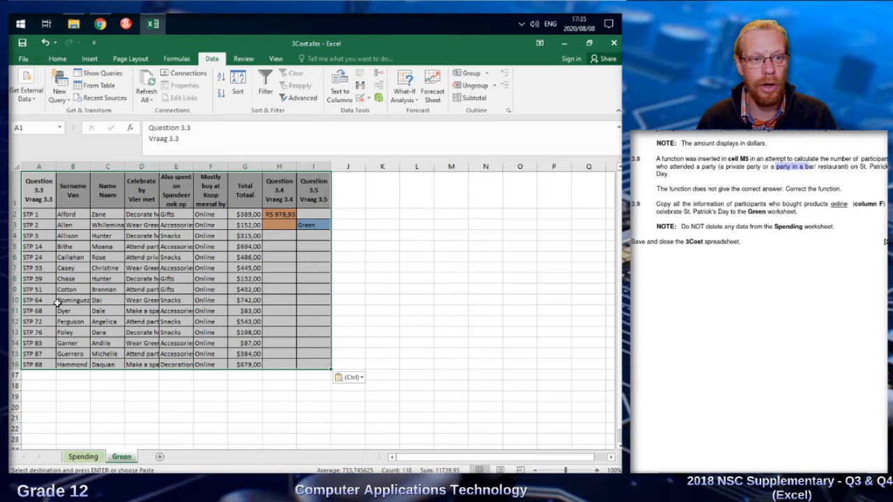
Step: Clear the Online filter on the Spending worksheet's "Mostly buy at" column by selecting all values again
{"action": "left_click", "coordinate": [84, 457]}
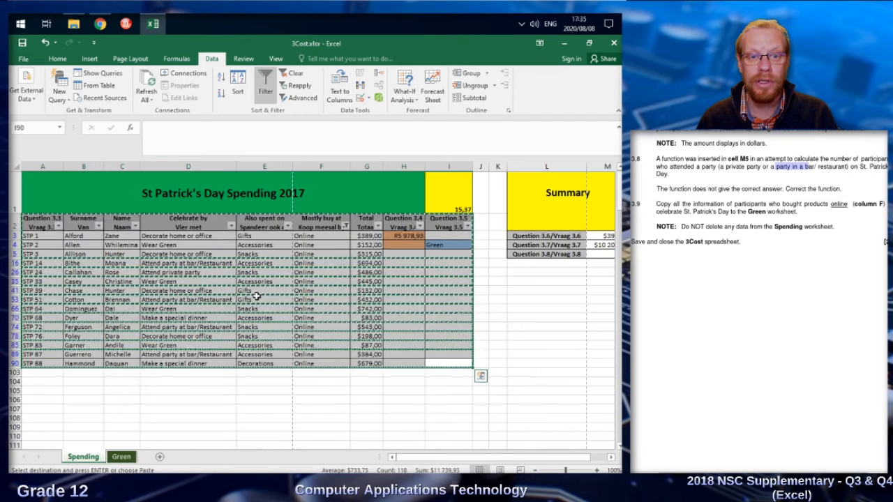
{"action": "left_click", "coordinate": [345, 226]}
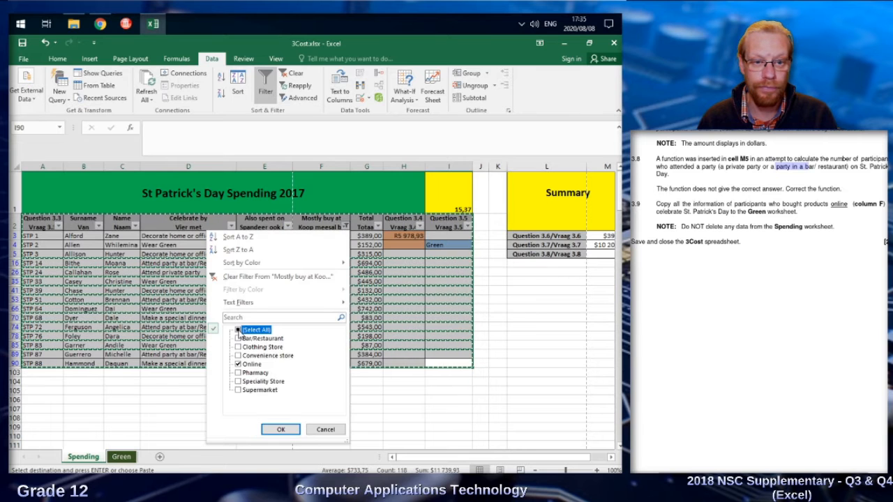
{"action": "left_click", "coordinate": [238, 330]}
{"action": "left_click", "coordinate": [280, 429]}
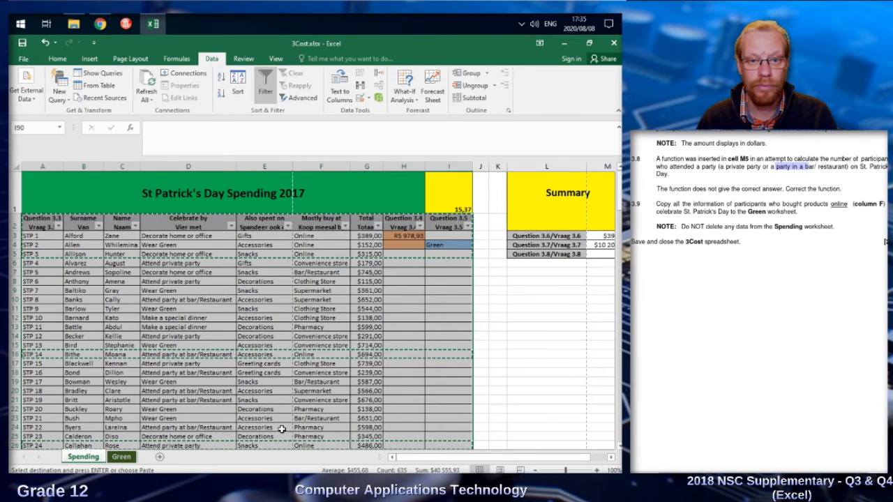
Step: Sort the participant table A2:I102 on the Spending worksheet by the "Mostly buy at" column from A to Z
{"action": "left_click", "coordinate": [401, 281]}
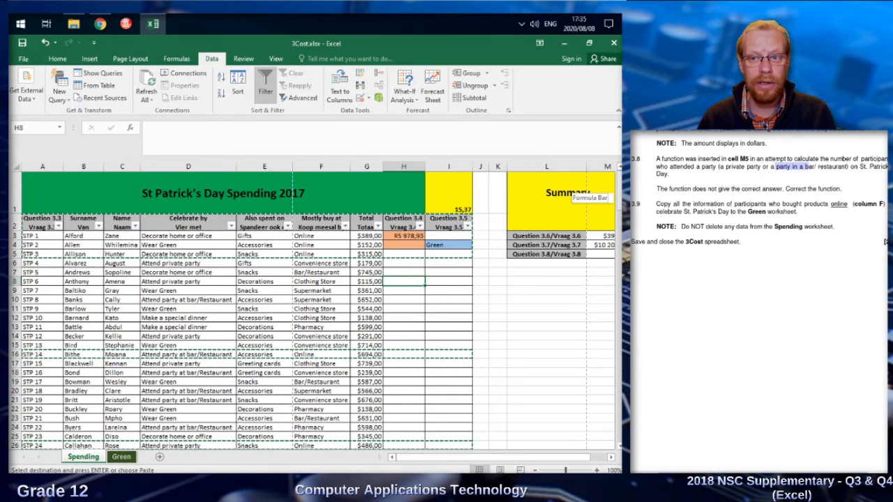
{"action": "left_click_drag", "start_coordinate": [619, 192], "coordinate": [618, 306]}
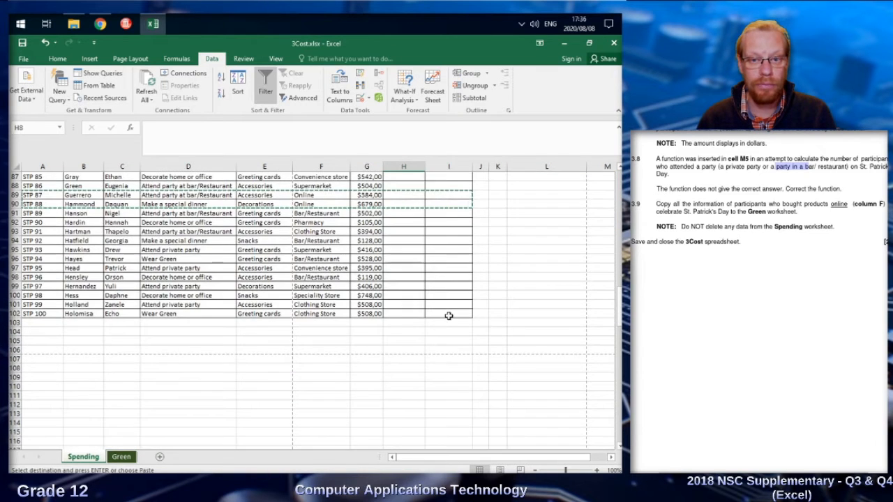
{"action": "left_click", "coordinate": [450, 314]}
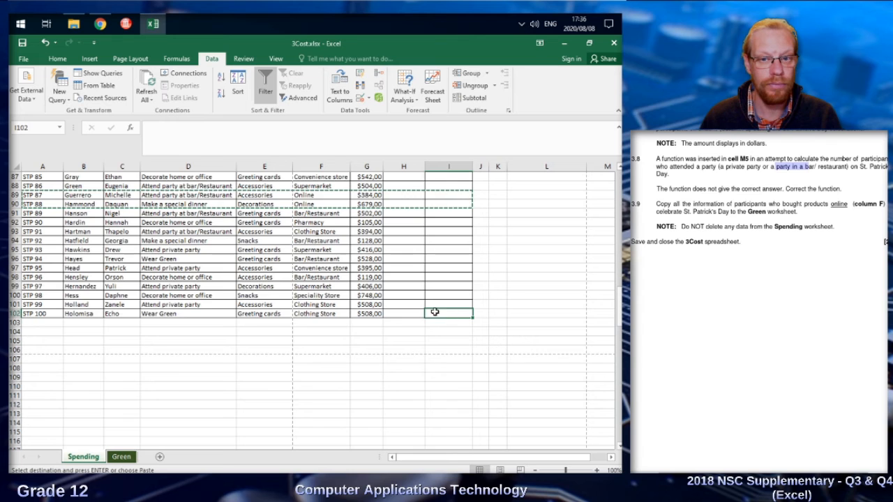
{"action": "left_click_drag", "start_coordinate": [434, 312], "coordinate": [11, 245]}
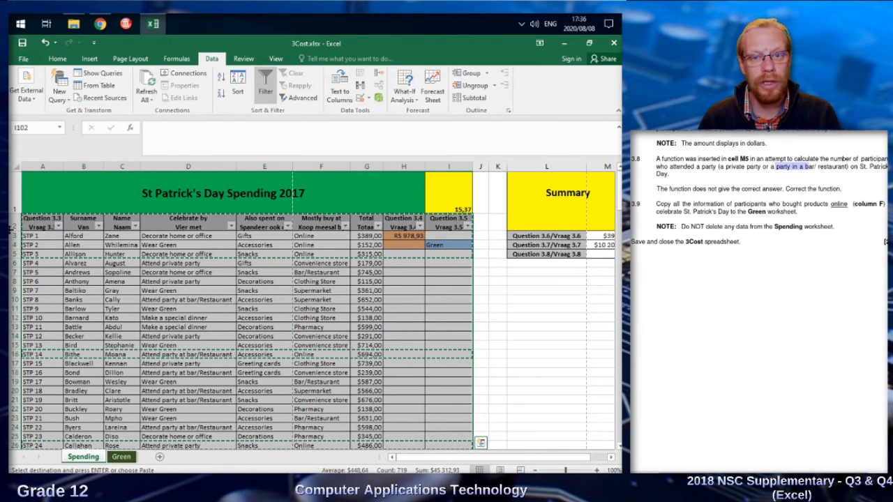
{"action": "left_click", "coordinate": [238, 83]}
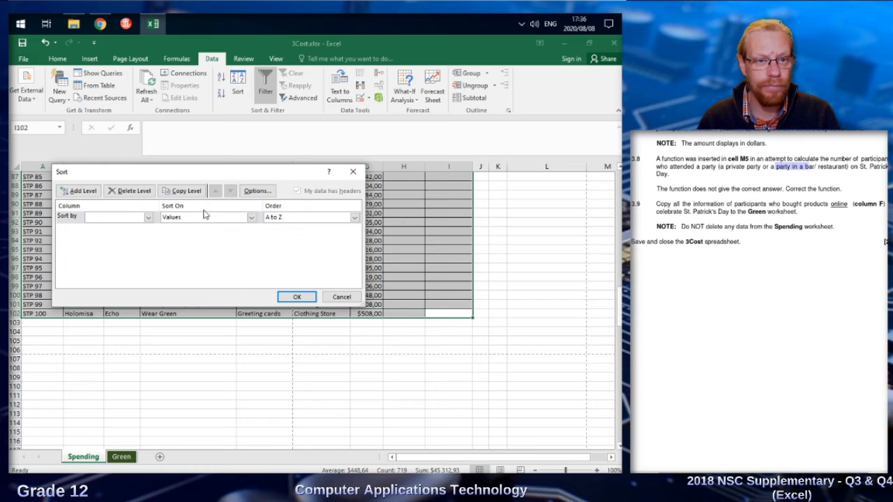
{"action": "left_click", "coordinate": [148, 217]}
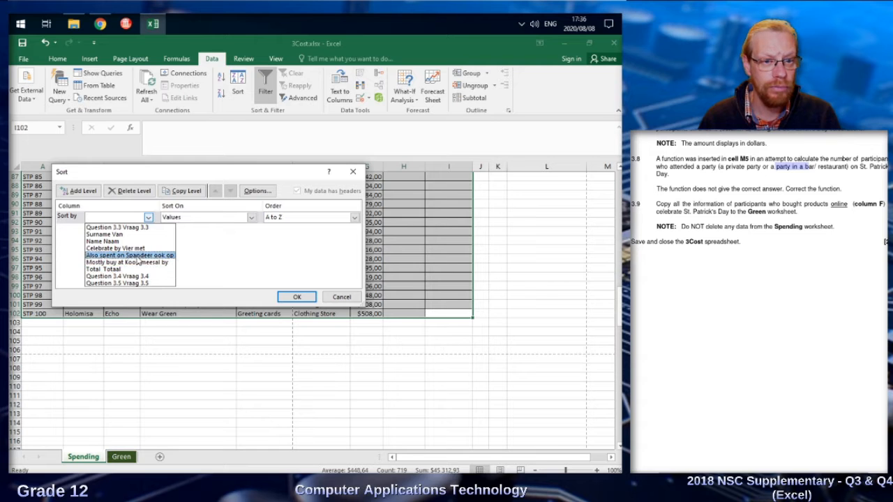
{"action": "left_click", "coordinate": [139, 262]}
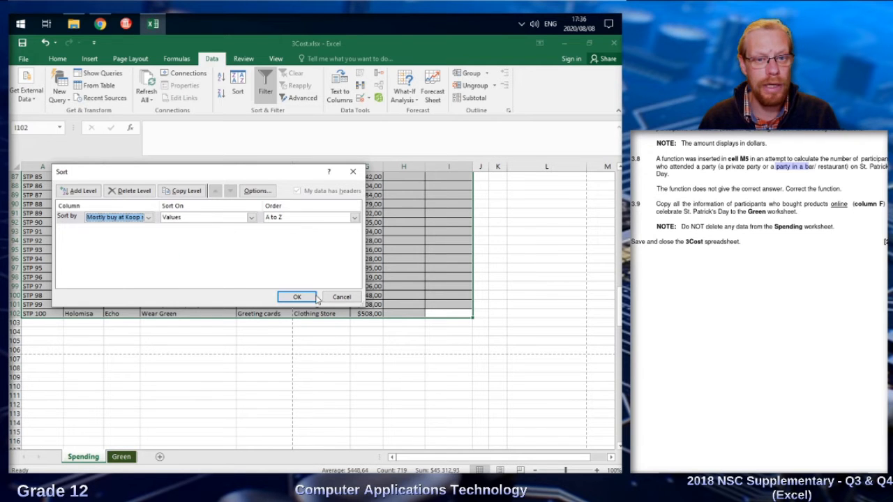
{"action": "left_click", "coordinate": [293, 296]}
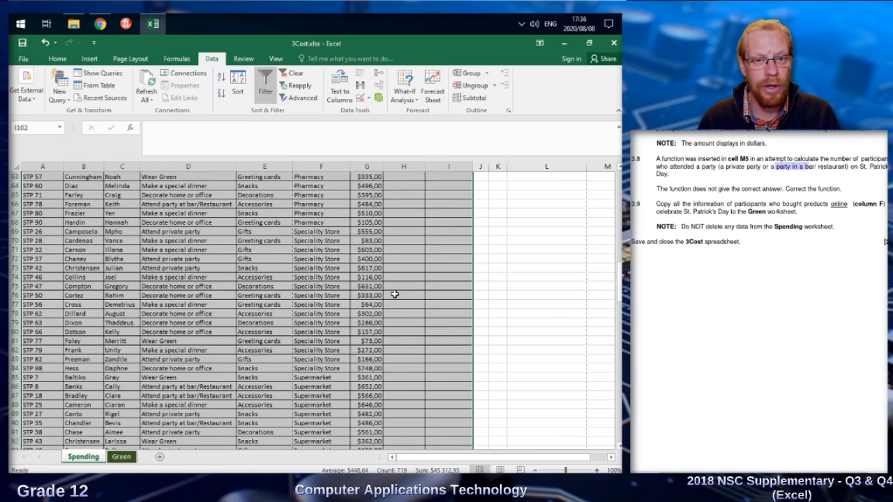
Step: Select the block of online buyers' rows, A42:I56, in the sorted table
{"action": "scroll", "coordinate": [394, 295], "scroll_direction": "up", "scroll_amount": 18}
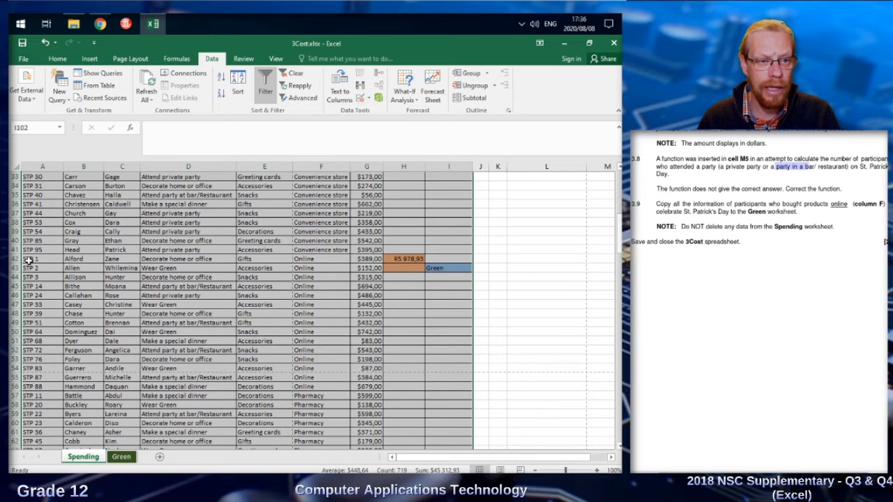
{"action": "left_click_drag", "start_coordinate": [27, 259], "coordinate": [450, 383]}
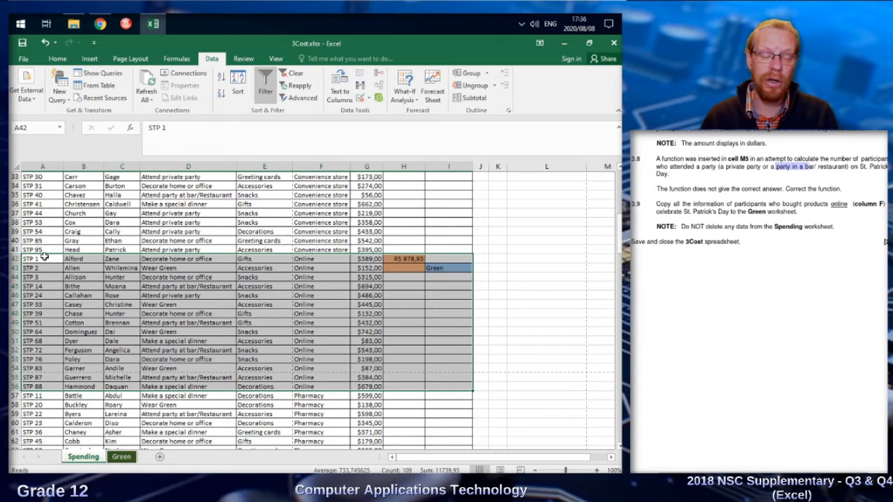
{"action": "left_click", "coordinate": [449, 386]}
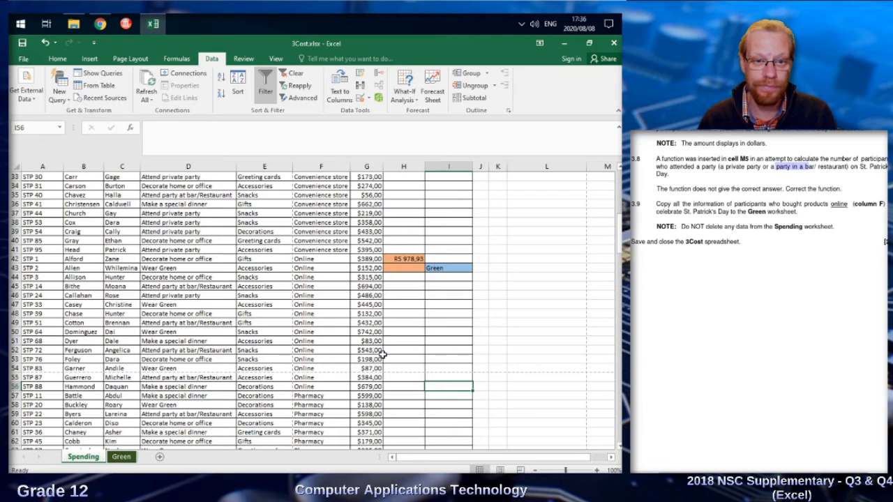
Step: Undo the sort by "Mostly buy at" and deselect the participant table
{"action": "key", "text": "ctrl+z"}
{"action": "key", "text": "ctrl+q"}
{"action": "left_click", "coordinate": [536, 275]}
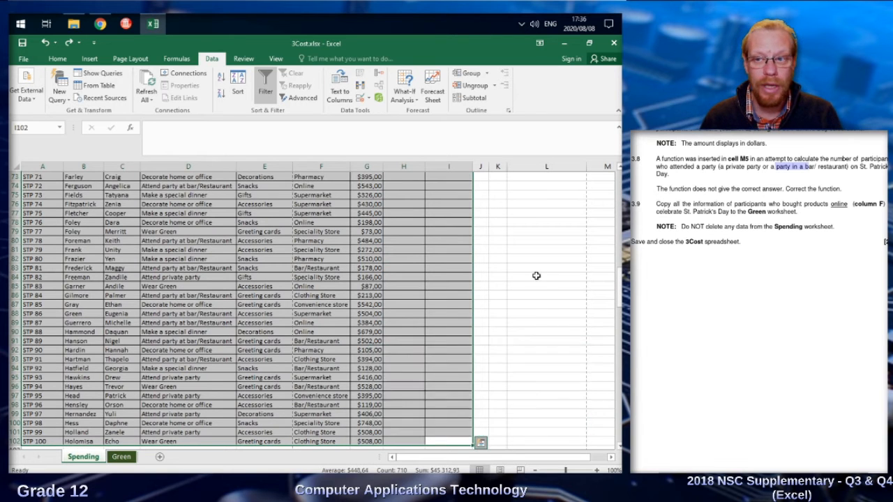
{"action": "left_click", "coordinate": [536, 276]}
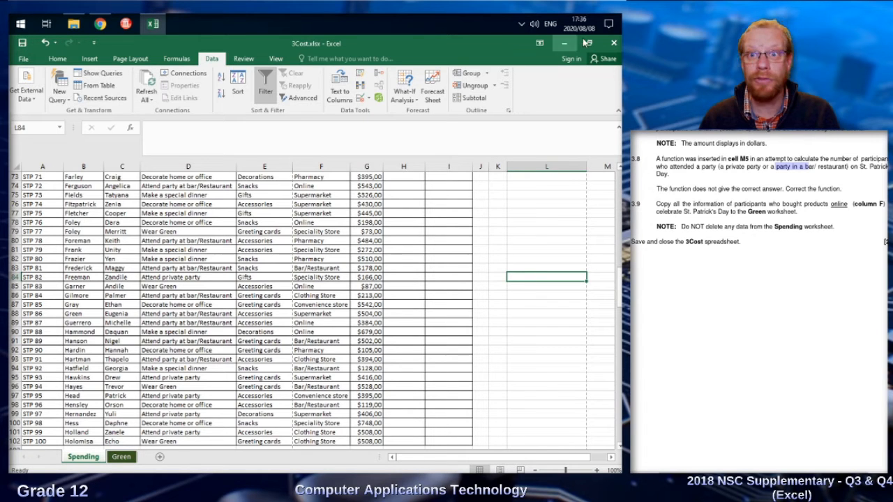
Step: Close the 3Cost workbook and open 4Dublin.xlsx with editing enabled
{"action": "left_click", "coordinate": [612, 40]}
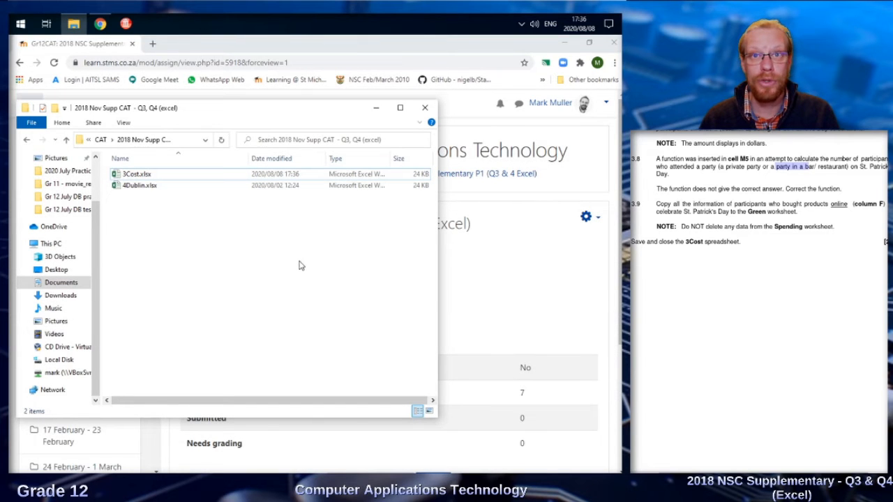
{"action": "left_click", "coordinate": [127, 185]}
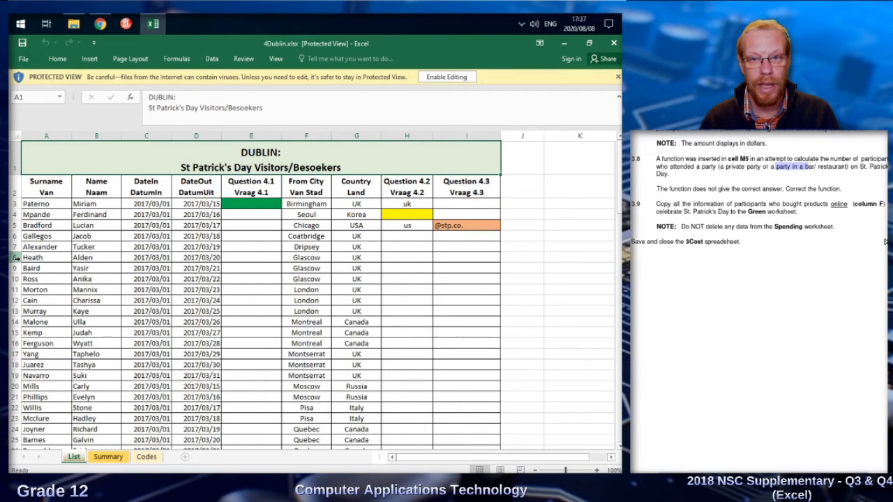
{"action": "left_click", "coordinate": [446, 77]}
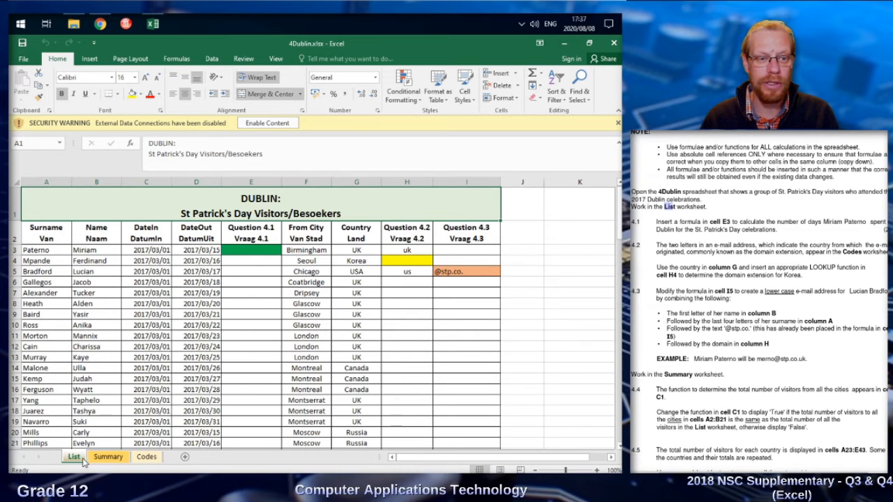
Step: View the Summary and Codes worksheets, return to List and enable the workbook's external data content
{"action": "left_click", "coordinate": [108, 456]}
{"action": "left_click", "coordinate": [155, 461]}
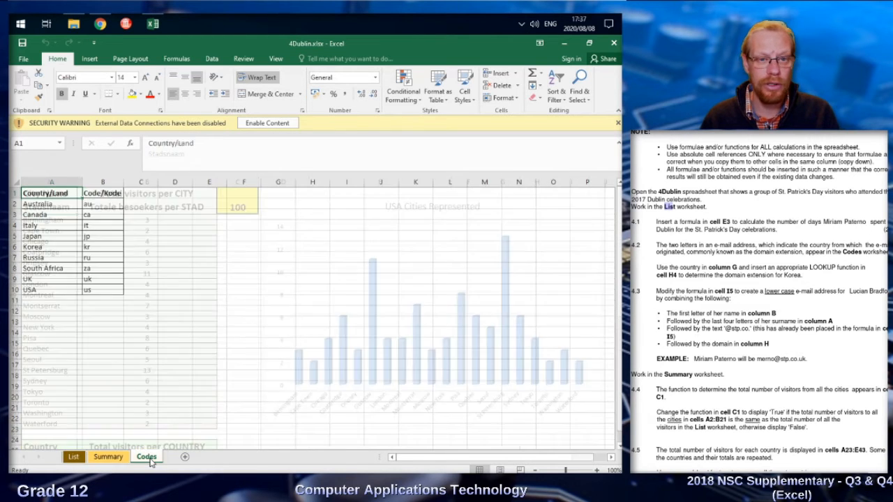
{"action": "left_click", "coordinate": [73, 457]}
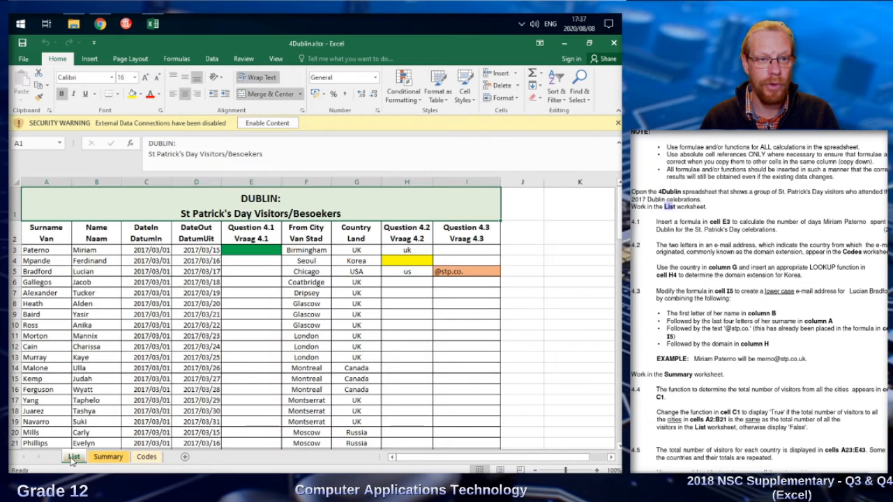
{"action": "left_click", "coordinate": [258, 125]}
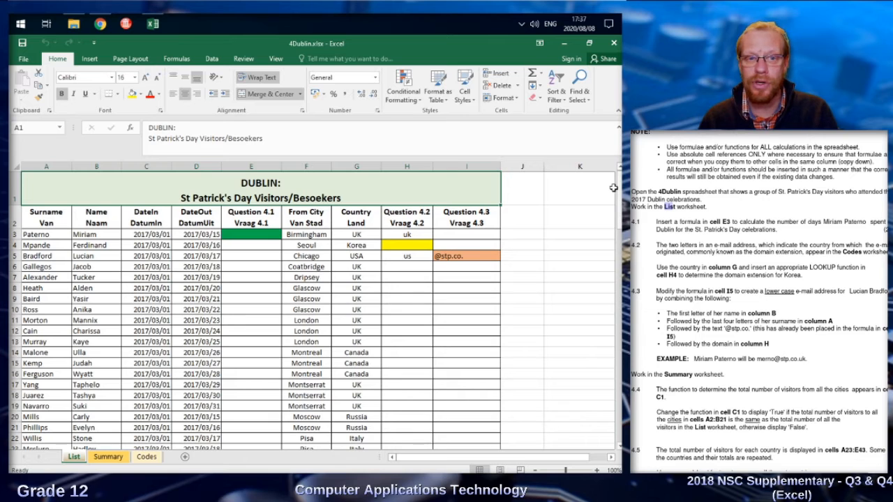
Step: Enter the formula =D3-C3 in cell E3 to calculate the number of days the first visitor spent in Dublin
{"action": "left_click", "coordinate": [240, 235]}
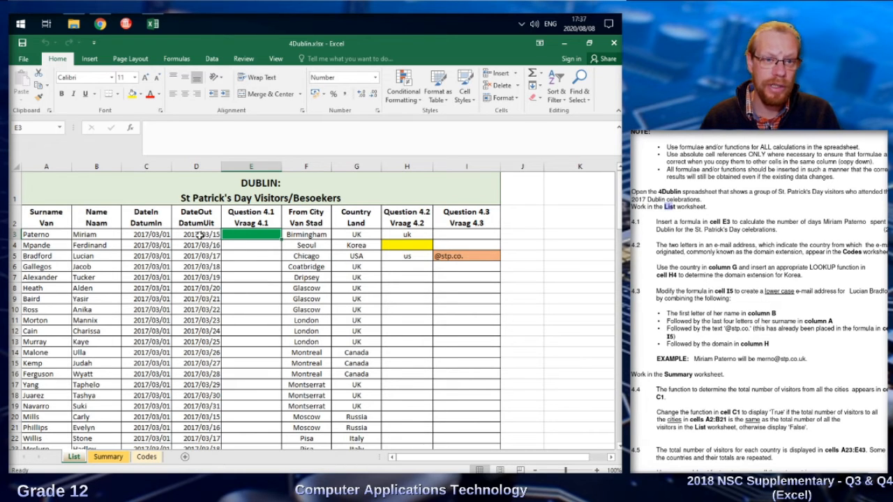
{"action": "left_click", "coordinate": [139, 236]}
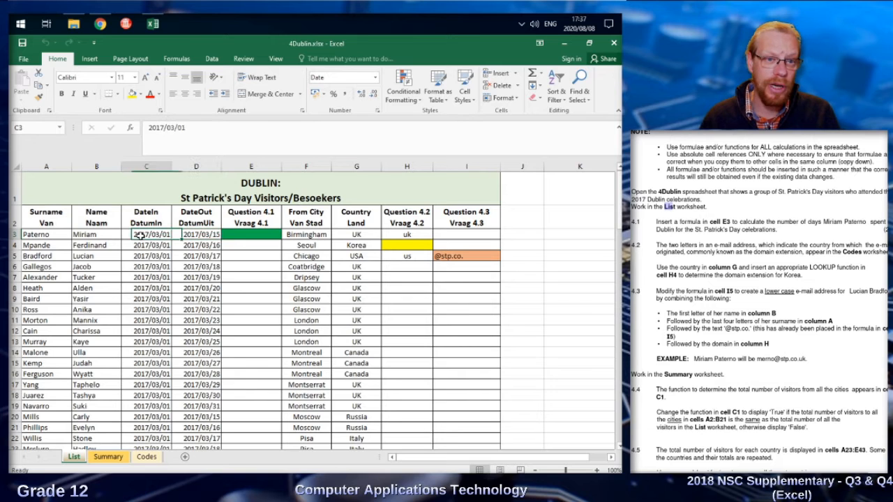
{"action": "left_click", "coordinate": [246, 237]}
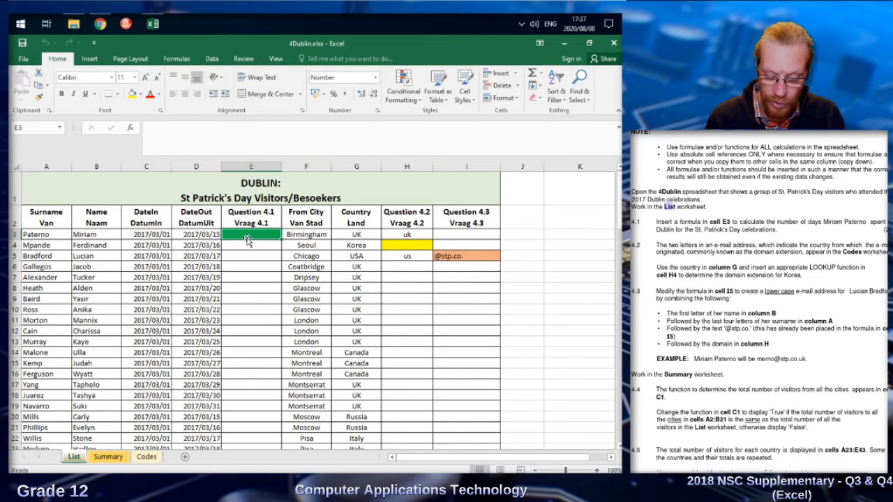
{"action": "type", "text": "="}
{"action": "key", "text": "Left"}
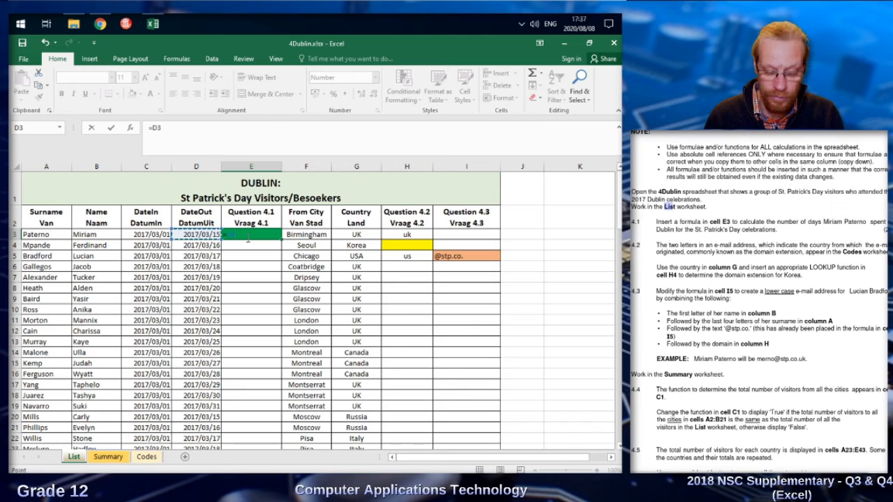
{"action": "type", "text": "-c3"}
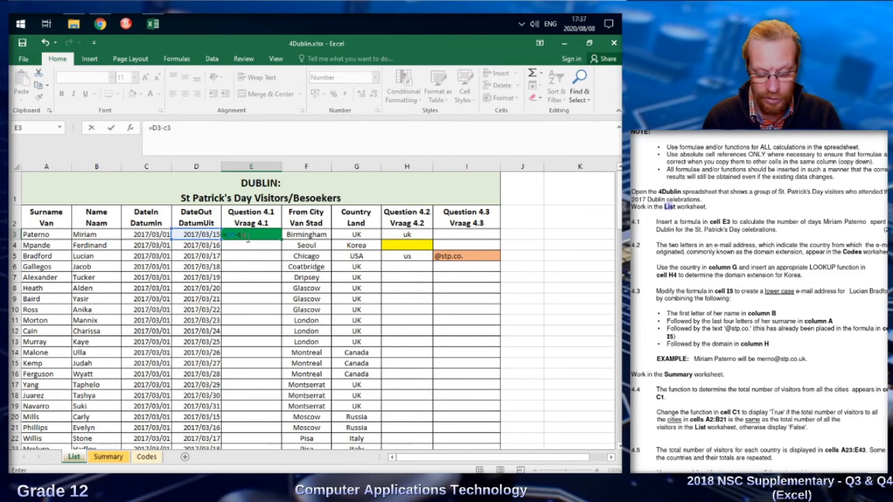
{"action": "key", "text": "Left"}
{"action": "key", "text": "Left"}
{"action": "key", "text": "Return"}
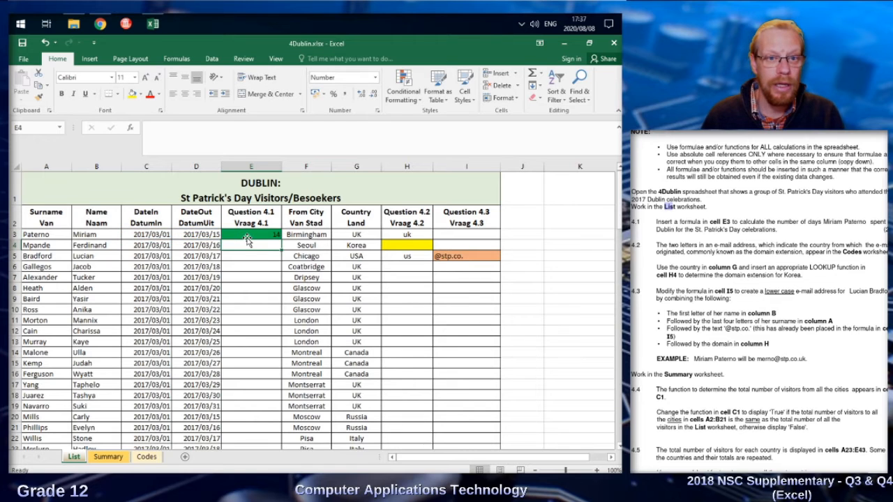
Step: Undo the formula entry in cell E3 and set the cell's number format to General
{"action": "left_click", "coordinate": [237, 235]}
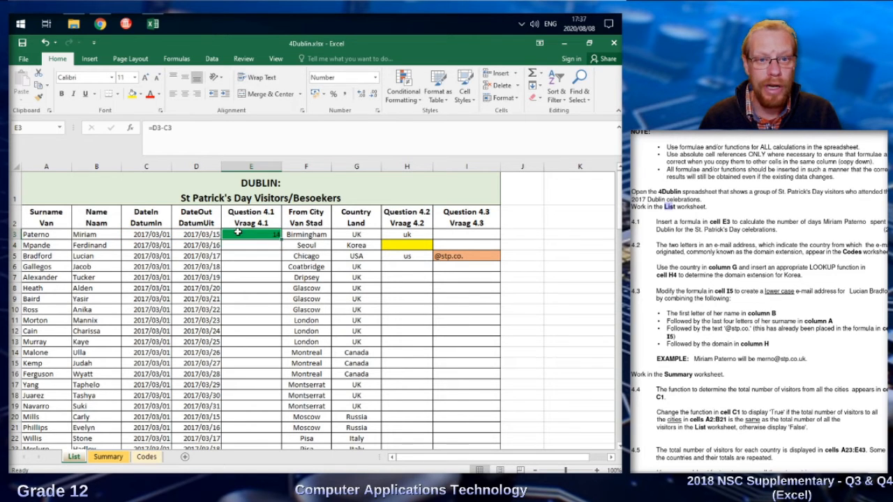
{"action": "left_click", "coordinate": [375, 78]}
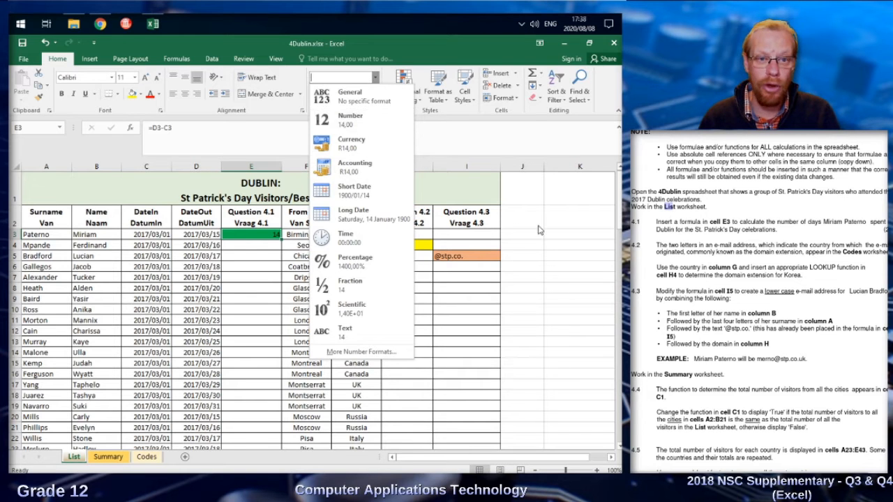
{"action": "key", "text": "Escape"}
{"action": "key", "text": "ctrl+z"}
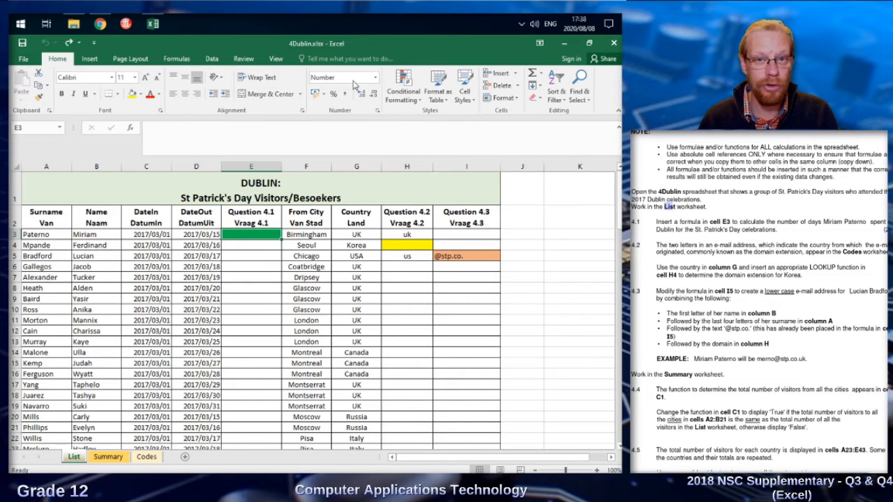
{"action": "left_click", "coordinate": [375, 78]}
{"action": "left_click", "coordinate": [349, 97]}
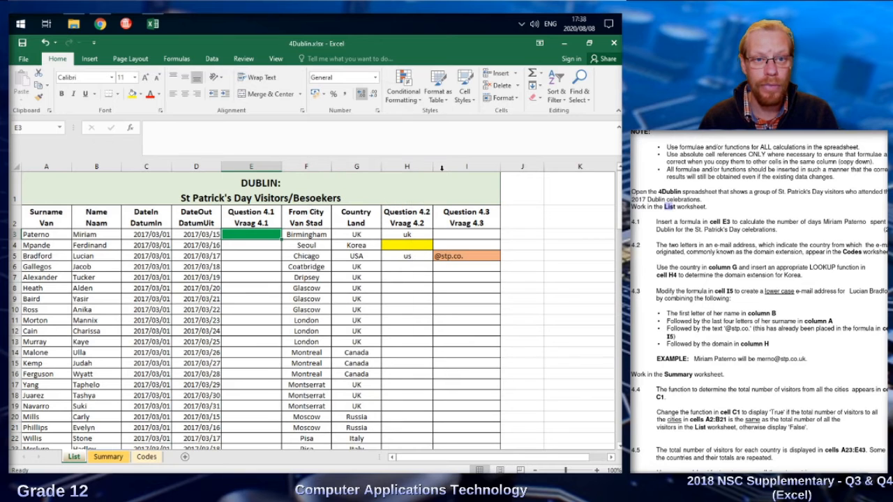
Step: Enter the formula =D3-C3 in cell E3 of the List worksheet to calculate the visitor's days in Dublin
{"action": "type", "text": "="}
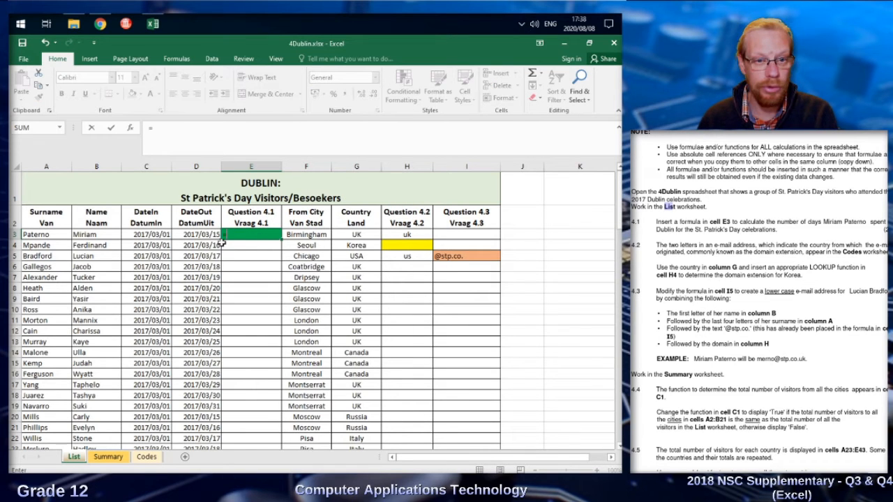
{"action": "left_click", "coordinate": [202, 235]}
{"action": "type", "text": "-"}
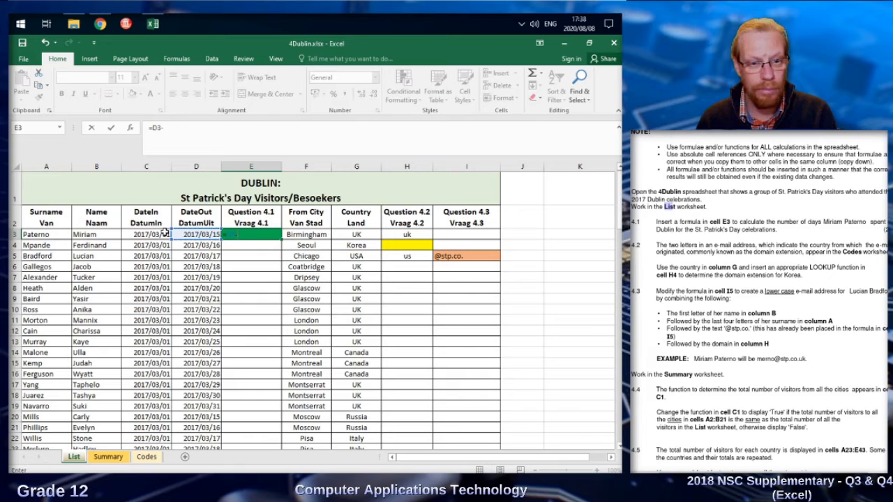
{"action": "left_click", "coordinate": [160, 234]}
{"action": "key", "text": "Return"}
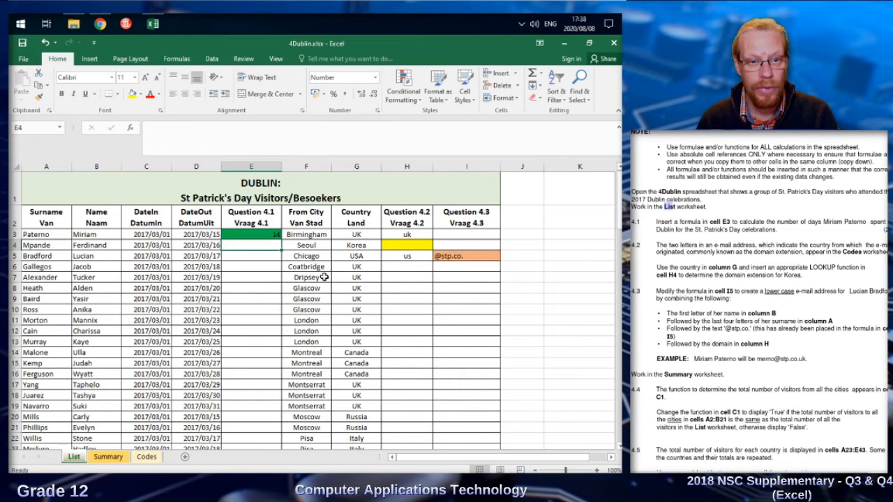
Step: Format cell E3 as Number with no decimal places
{"action": "left_click", "coordinate": [277, 235]}
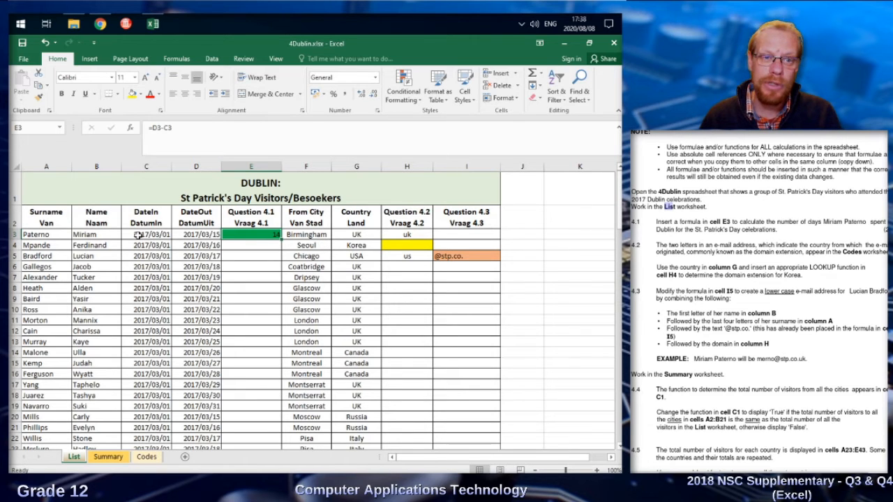
{"action": "left_click", "coordinate": [376, 77]}
{"action": "left_click", "coordinate": [361, 120]}
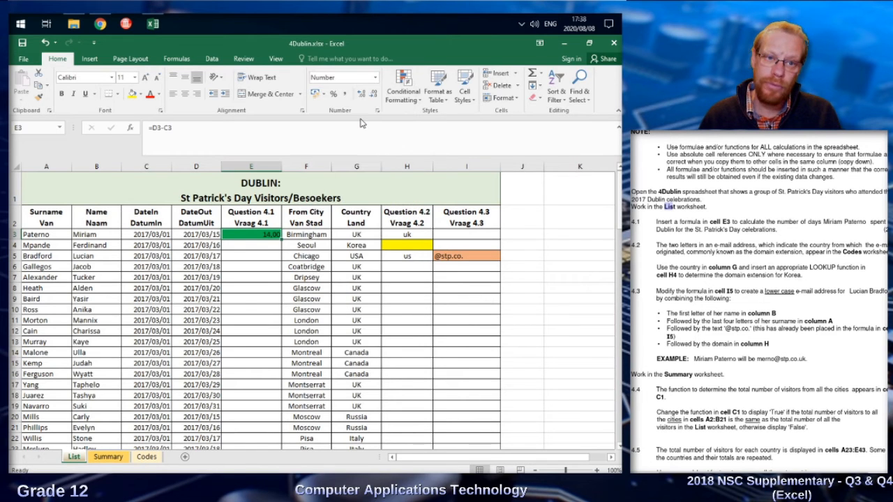
{"action": "left_click", "coordinate": [373, 95]}
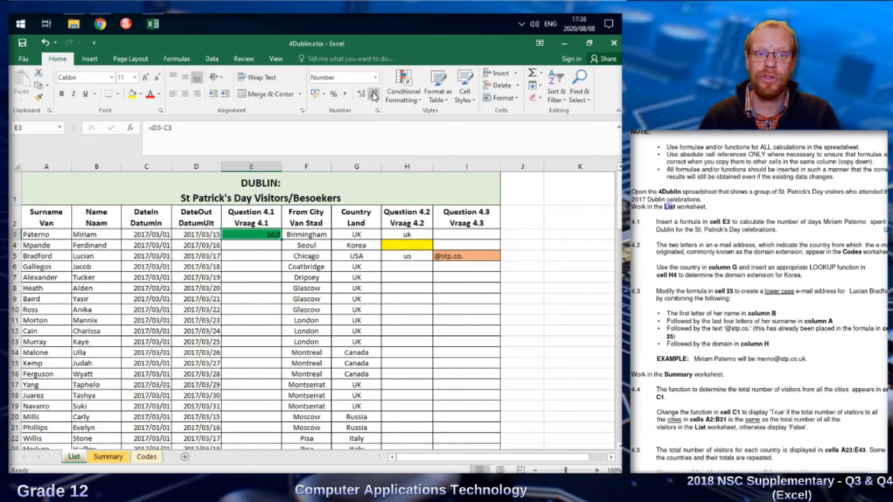
{"action": "left_click", "coordinate": [373, 94]}
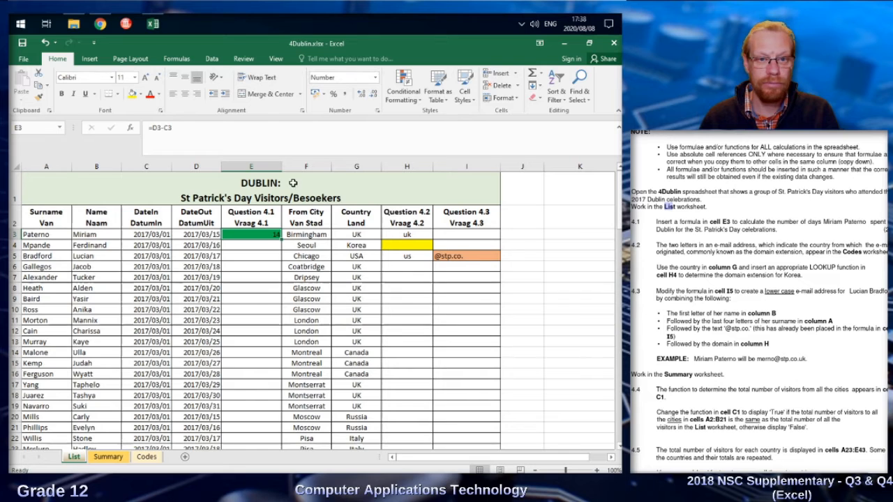
Step: Check the country codes on the Codes worksheet and start a VLOOKUP in List cell H4 with G4 as the lookup value
{"action": "left_click", "coordinate": [146, 456]}
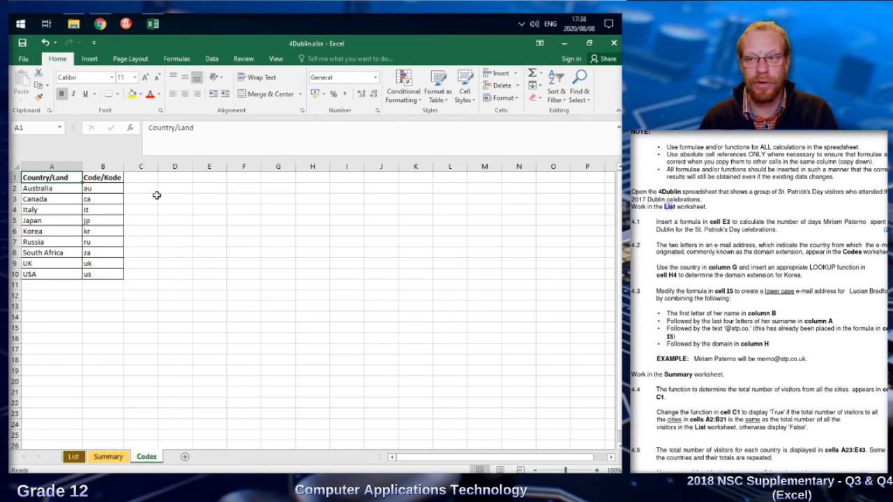
{"action": "left_click", "coordinate": [73, 457]}
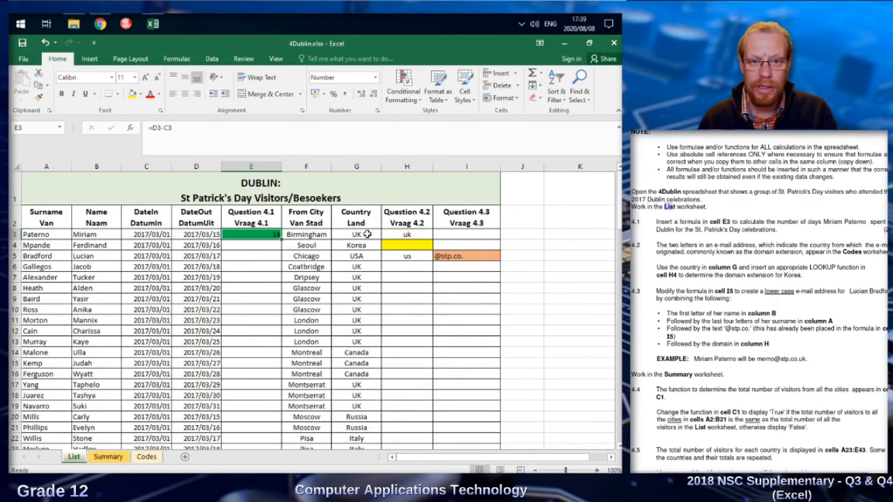
{"action": "left_click_drag", "start_coordinate": [369, 236], "coordinate": [369, 399]}
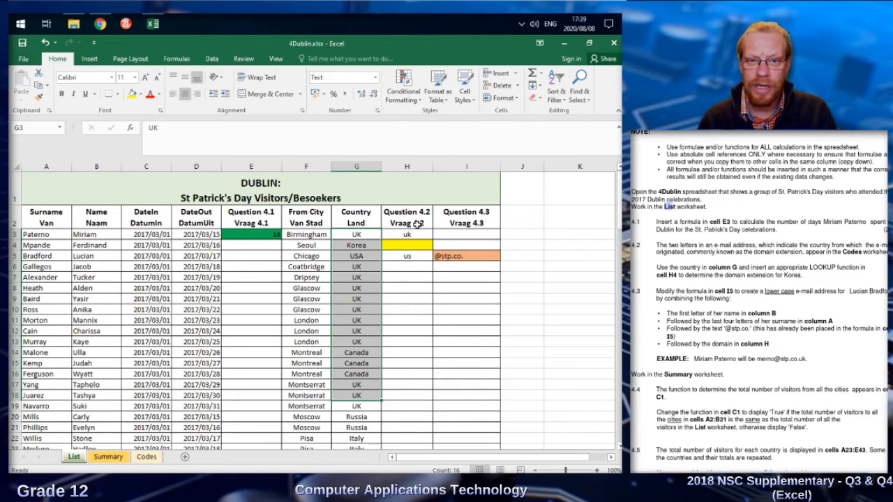
{"action": "left_click", "coordinate": [406, 247]}
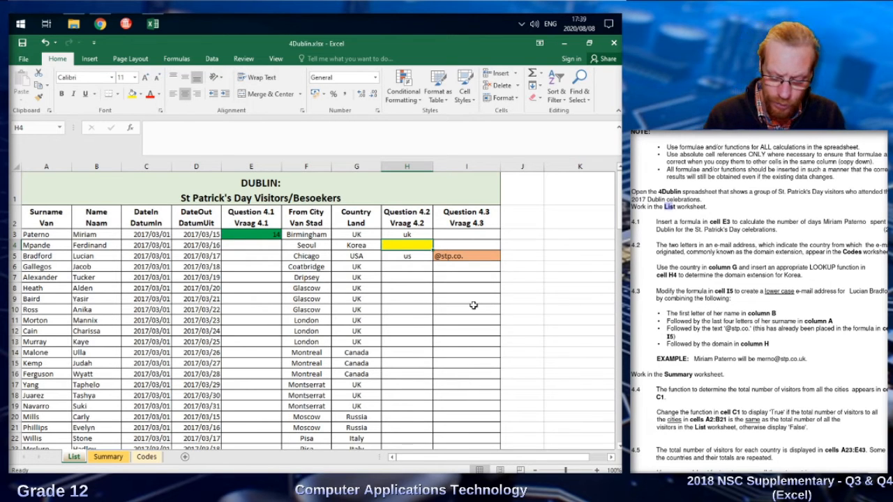
{"action": "type", "text": "=vloo"}
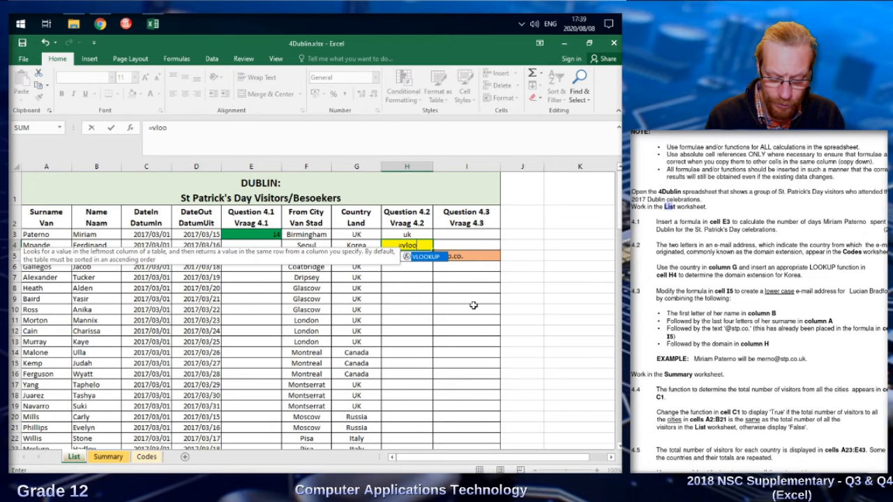
{"action": "type", "text": "kup"}
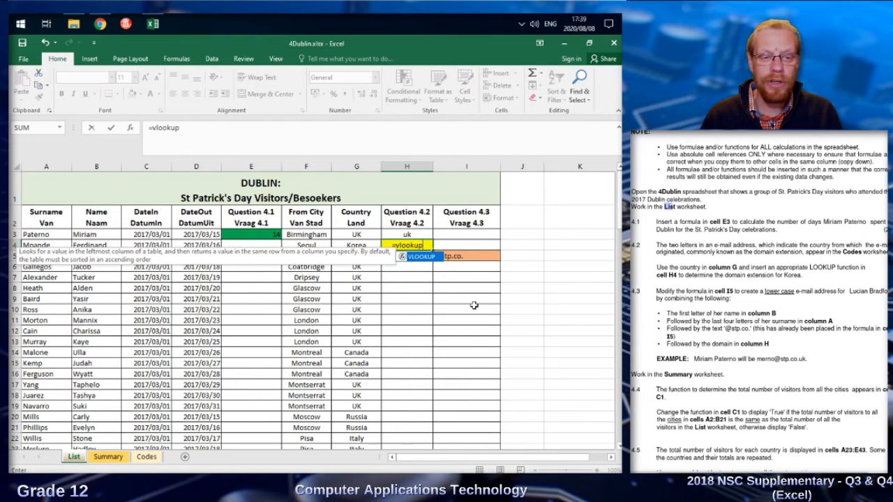
{"action": "type", "text": "("}
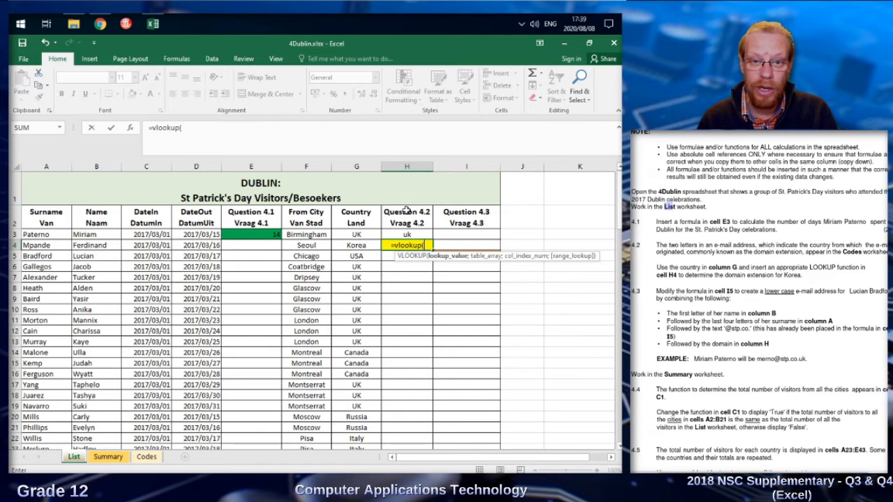
{"action": "left_click", "coordinate": [352, 247]}
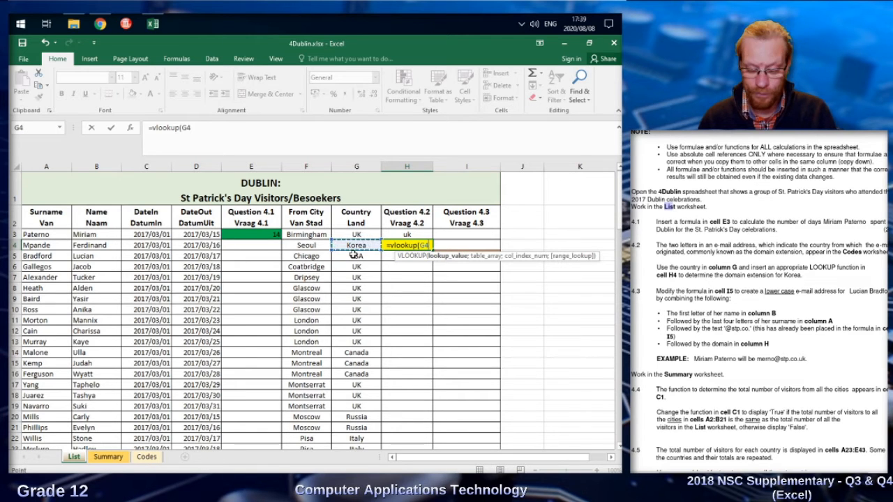
{"action": "type", "text": ";"}
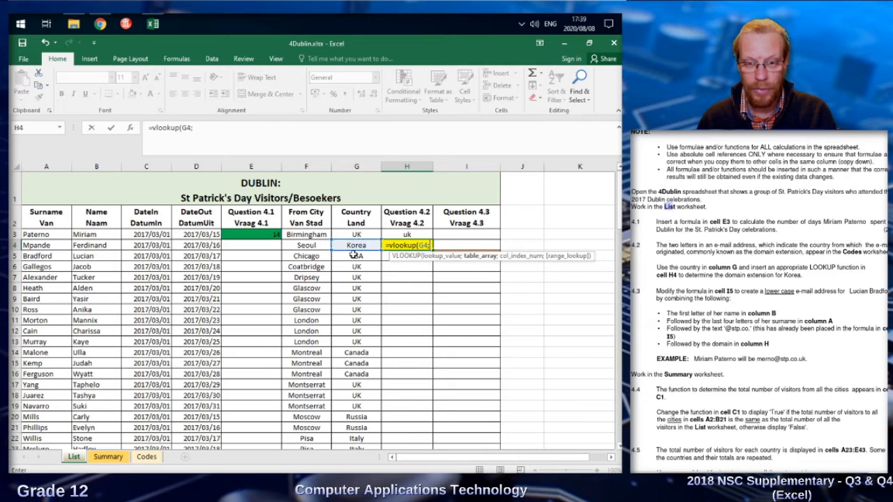
Step: Complete the VLOOKUP in H4 with table array Codes!A2:B10 and column index 2, without a range lookup argument
{"action": "left_click", "coordinate": [157, 456]}
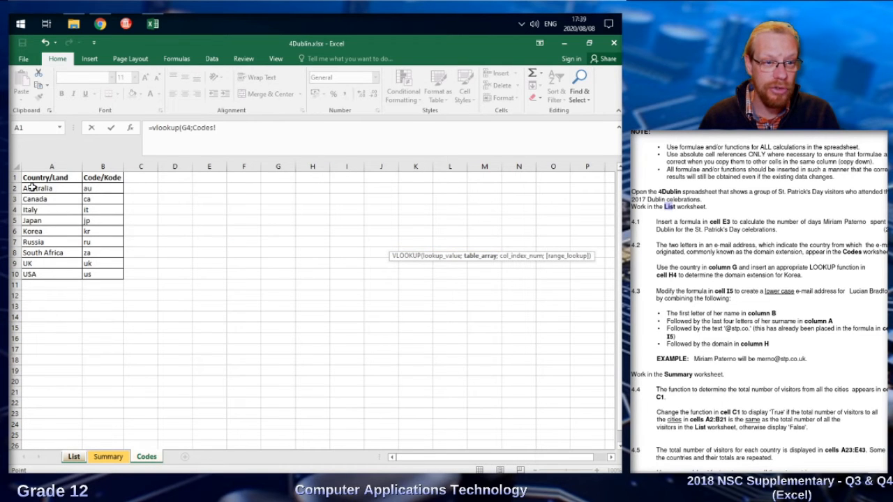
{"action": "left_click_drag", "start_coordinate": [32, 186], "coordinate": [104, 274]}
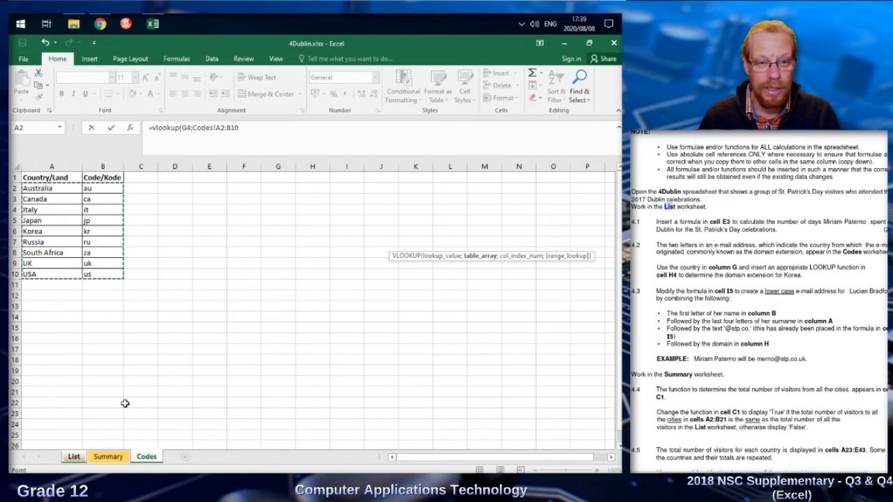
{"action": "type", "text": ";"}
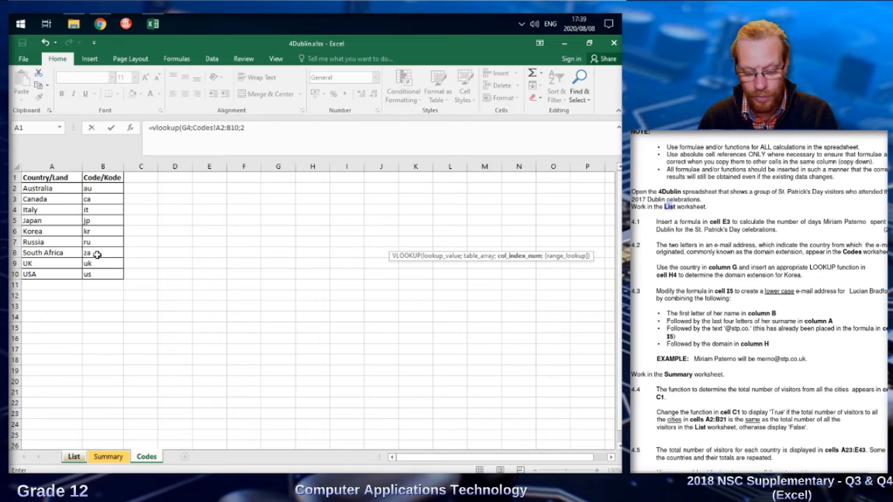
{"action": "type", "text": "2;"}
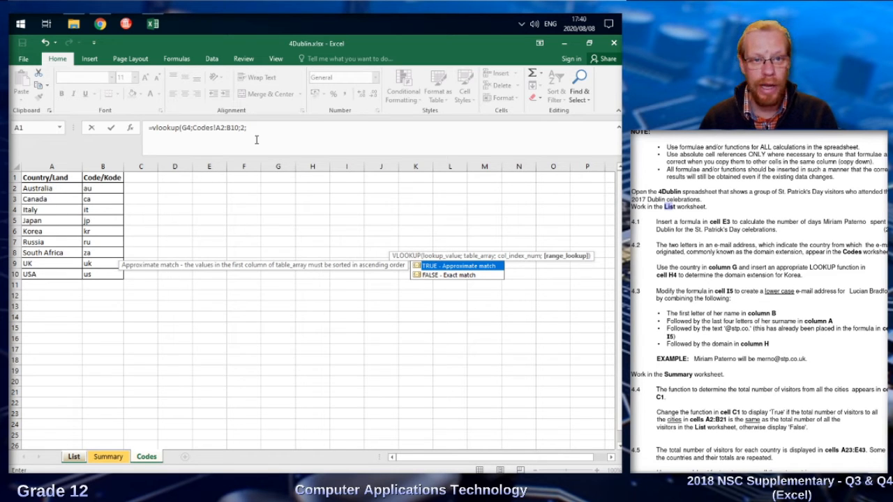
{"action": "key", "text": "BackSpace"}
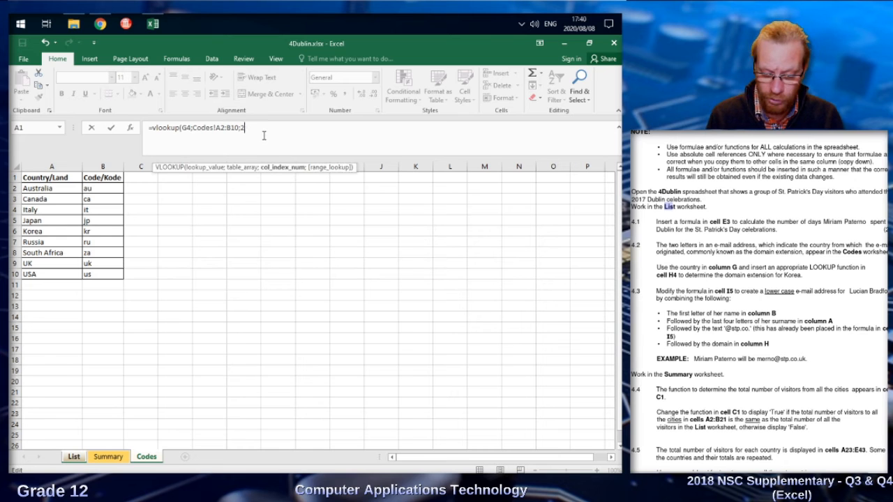
{"action": "key", "text": "Return"}
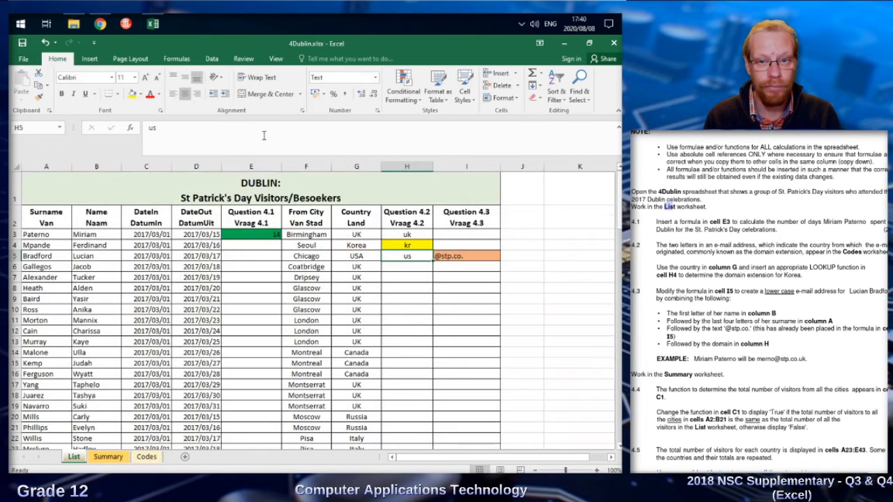
Step: Add FALSE (exact match) as the range lookup argument of the VLOOKUP formula in cell H4
{"action": "key", "text": "Up"}
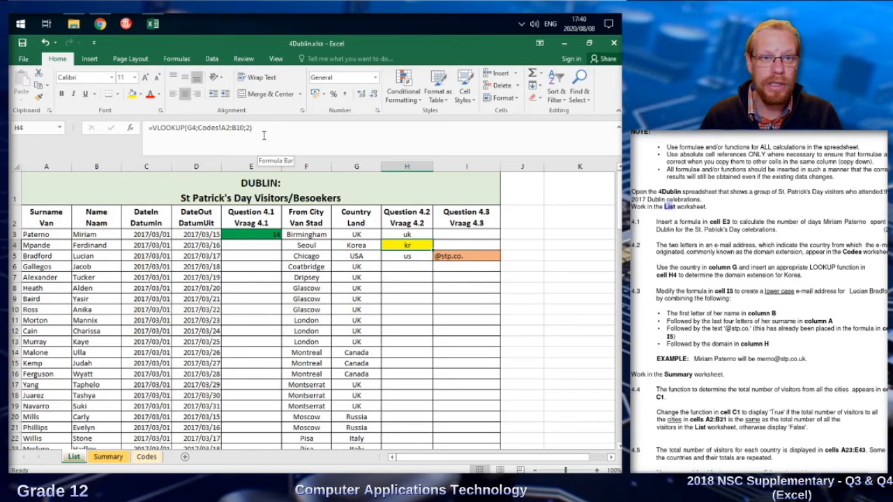
{"action": "left_click", "coordinate": [250, 127]}
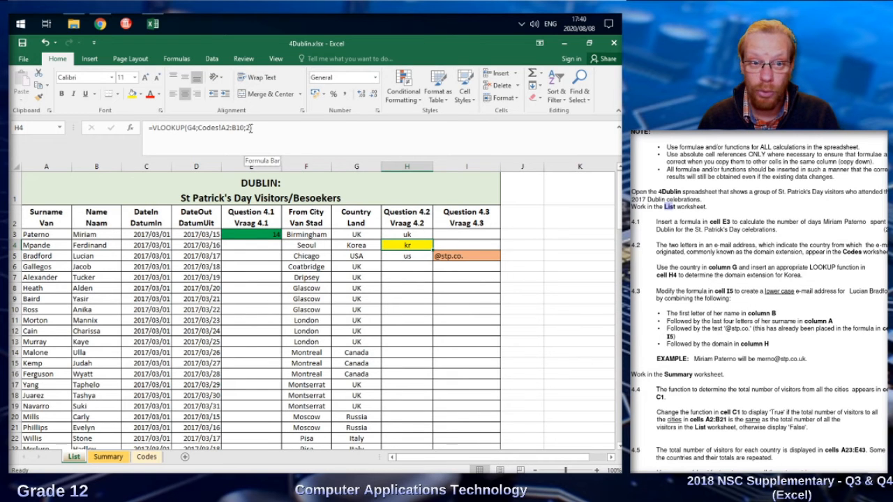
{"action": "type", "text": ";"}
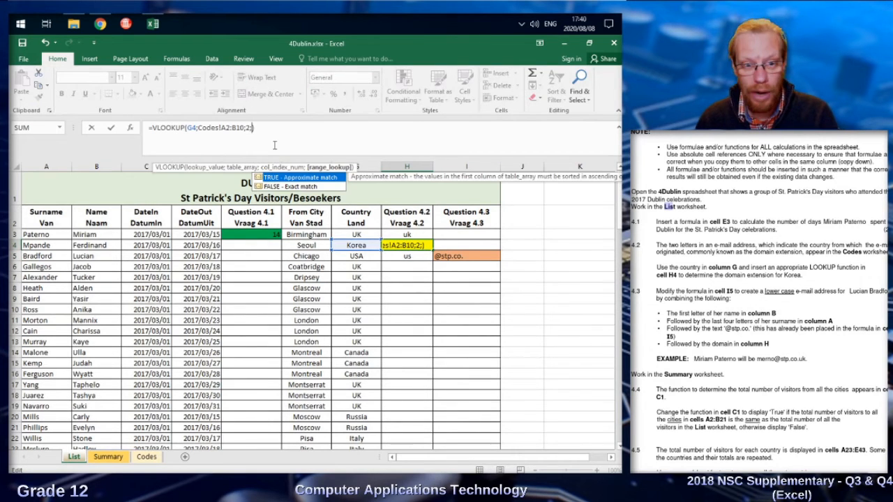
{"action": "left_click", "coordinate": [298, 186]}
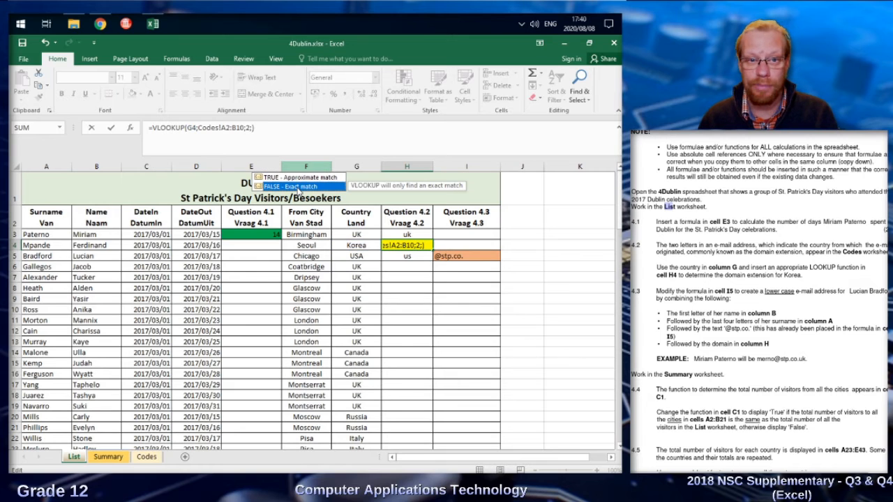
{"action": "double_click", "coordinate": [297, 187]}
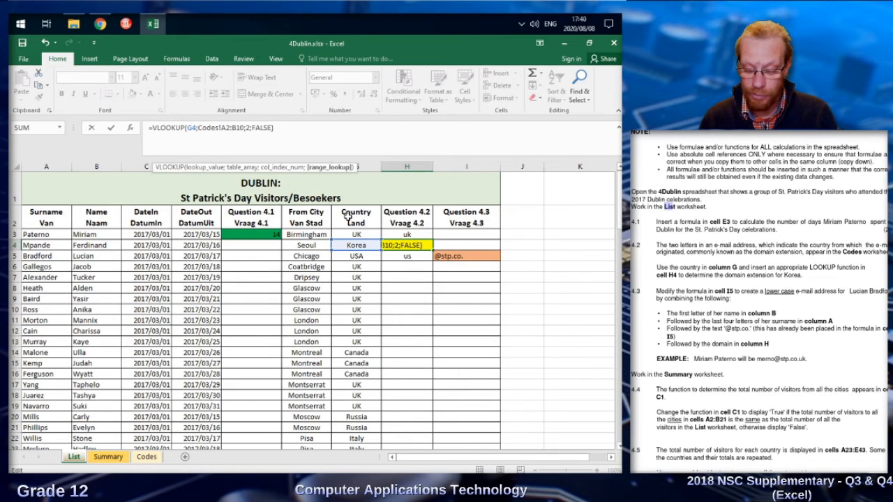
{"action": "key", "text": "Return"}
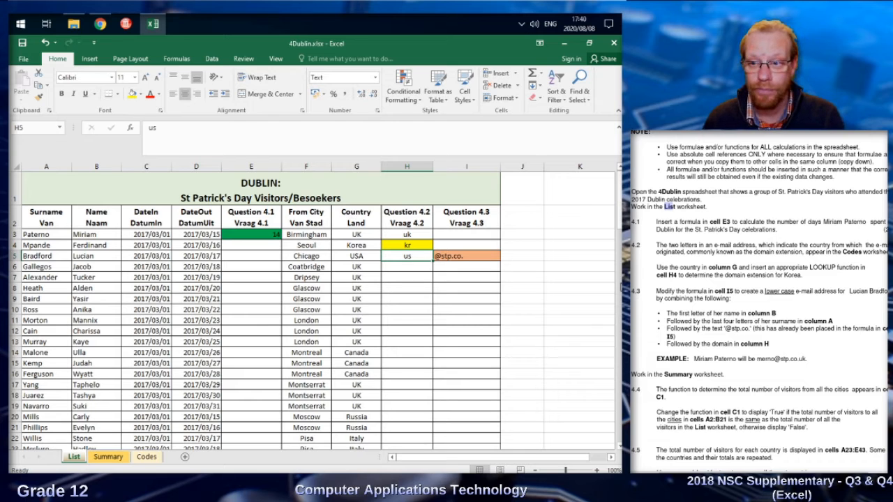
Step: Try copying the VLOOKUP formula from H4 down to H19, and undo the copy
{"action": "key", "text": "Up"}
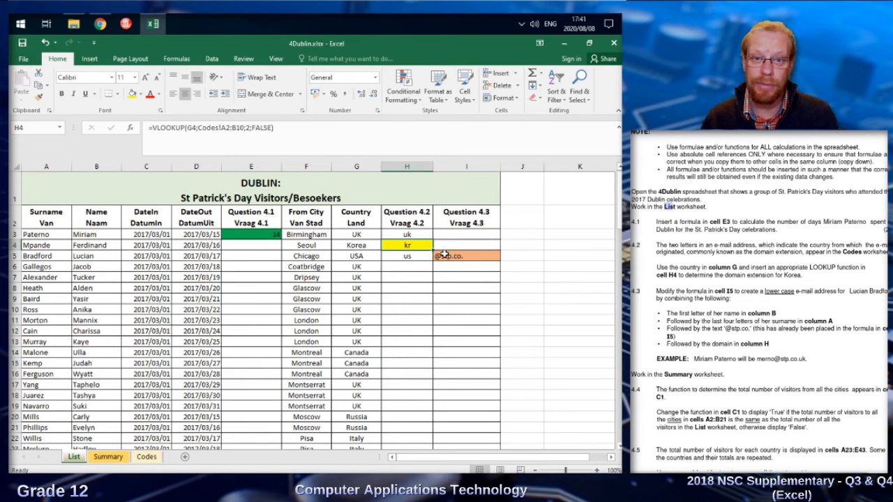
{"action": "left_click_drag", "start_coordinate": [432, 250], "coordinate": [432, 411]}
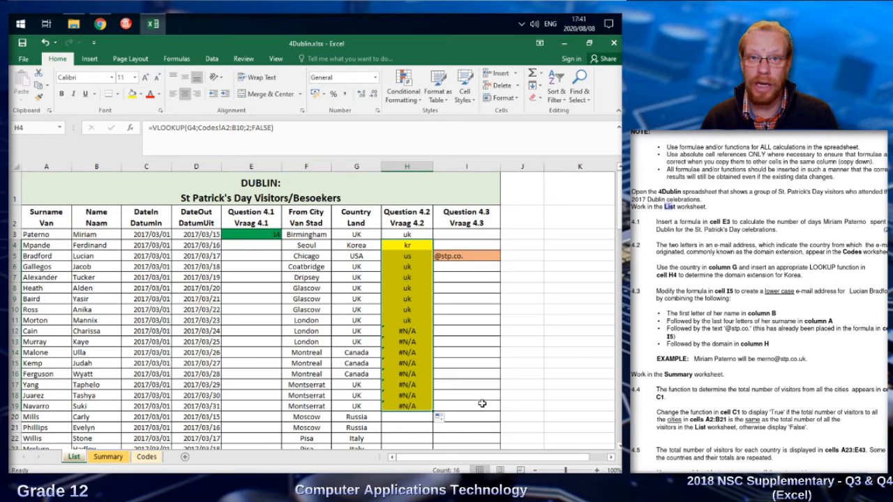
{"action": "key", "text": "ctrl+z"}
{"action": "key", "text": "ctrl+z"}
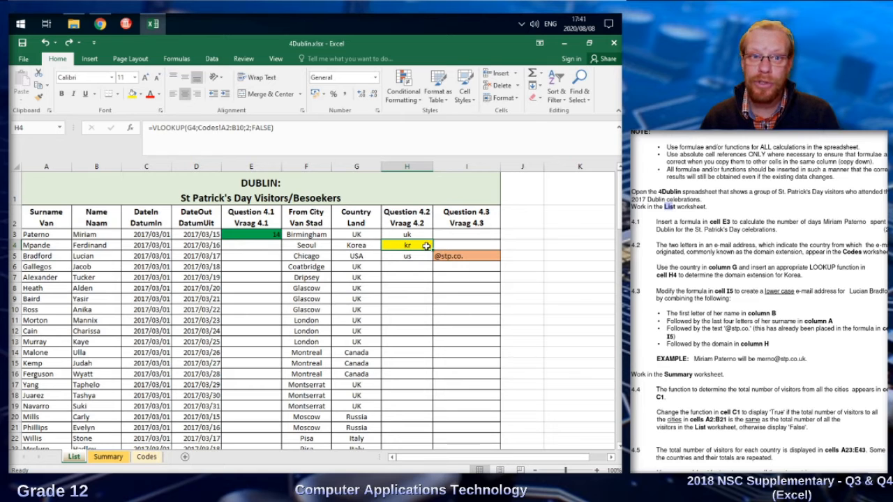
Step: Make the rows of the table array absolute in the H4 VLOOKUP formula, as Codes!A$2:B$10
{"action": "key", "text": "F2"}
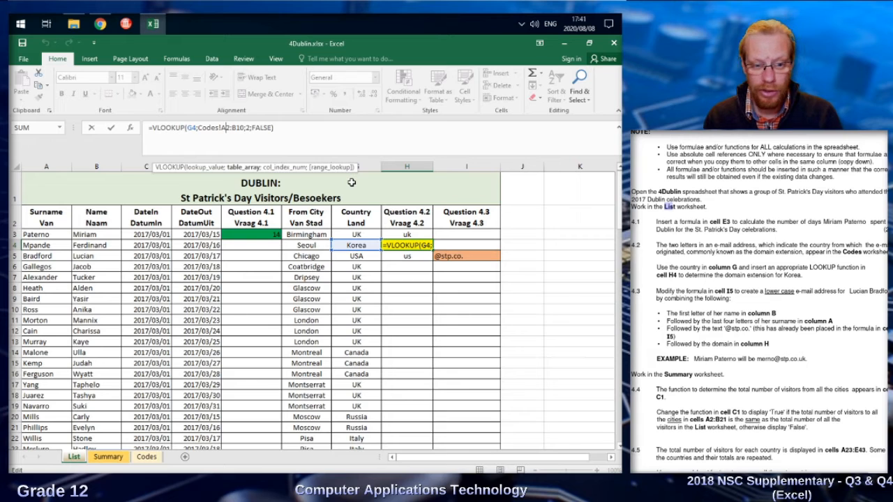
{"action": "type", "text": "$"}
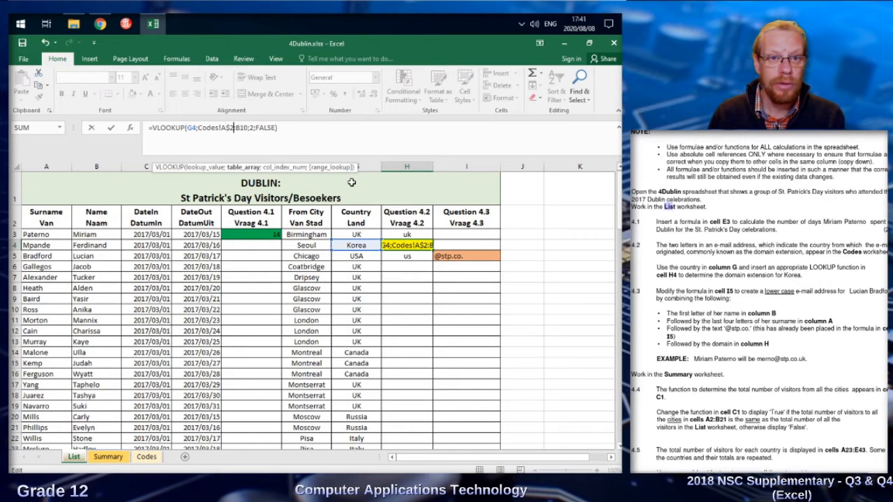
{"action": "key", "text": "Right"}
{"action": "key", "text": "Right"}
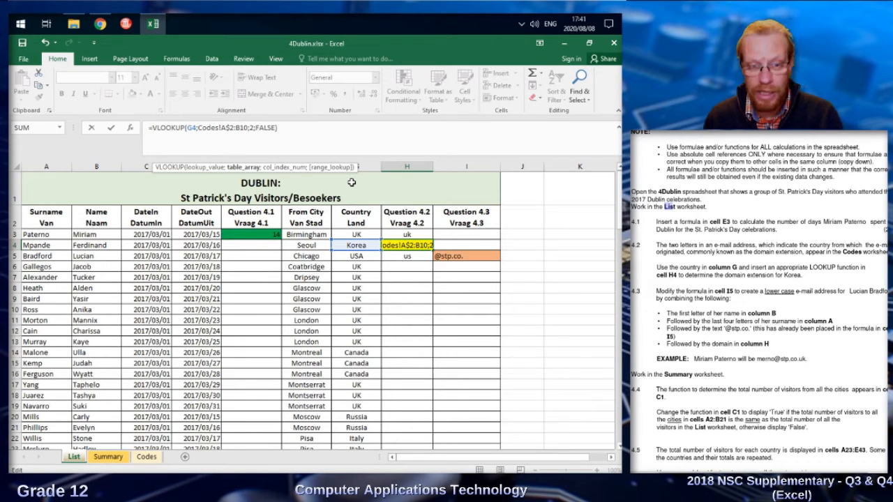
{"action": "type", "text": "$"}
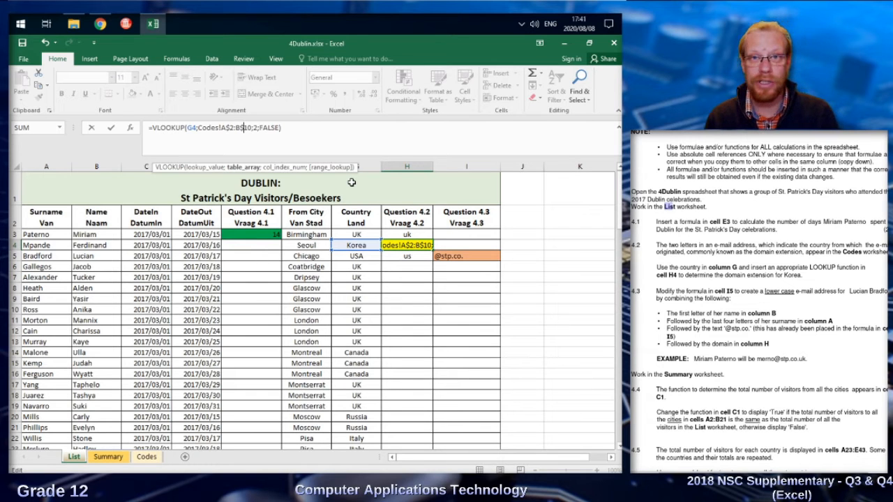
{"action": "key", "text": "Return"}
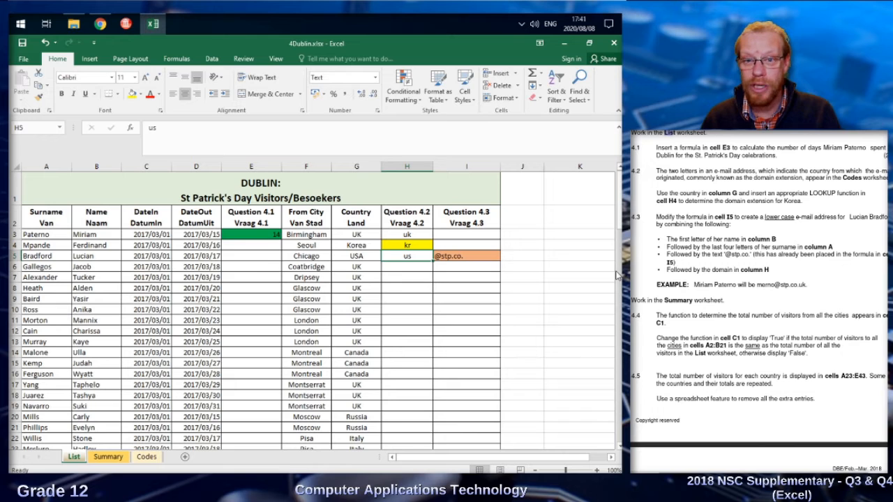
{"action": "left_click", "coordinate": [461, 256]}
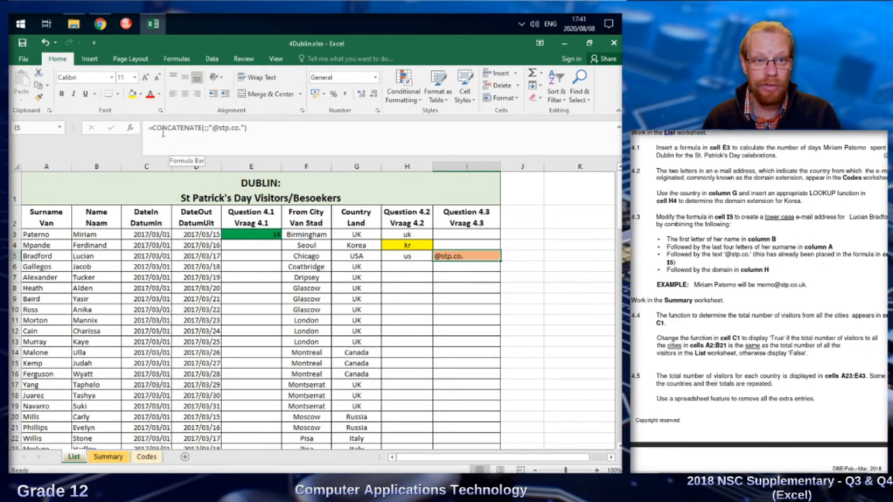
{"action": "left_click", "coordinate": [205, 127]}
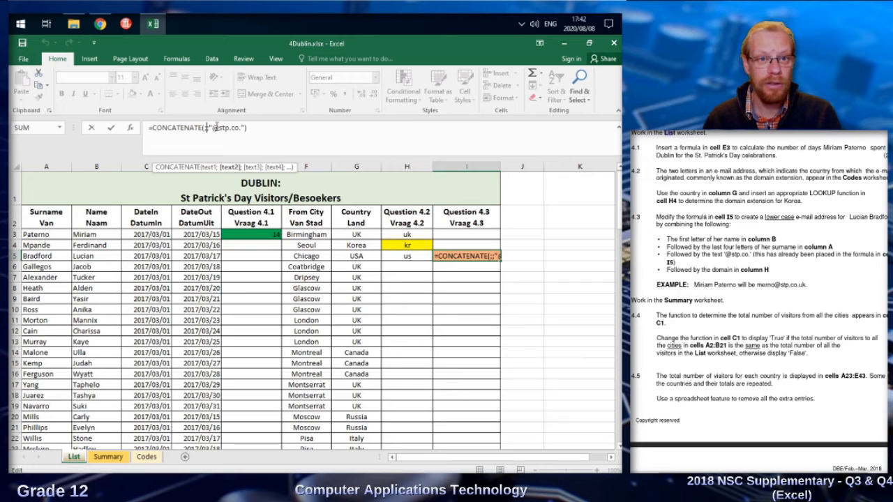
{"action": "left_click_drag", "start_coordinate": [212, 128], "coordinate": [241, 127]}
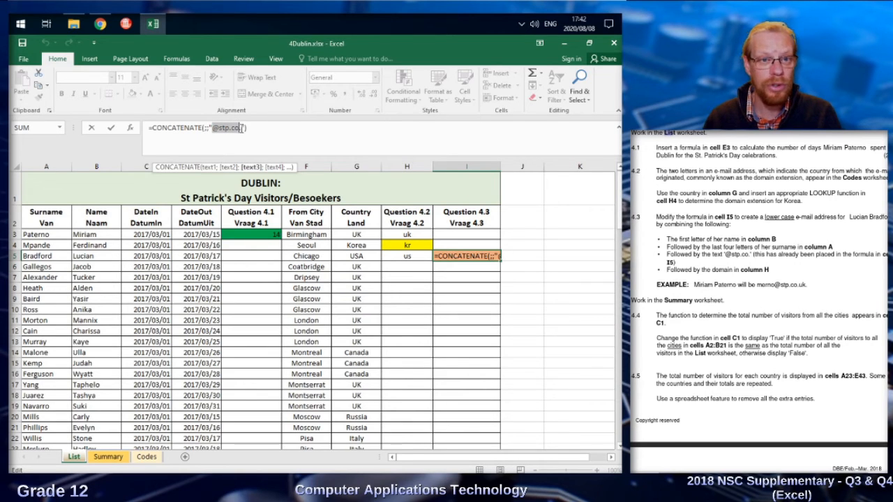
{"action": "left_click", "coordinate": [241, 128]}
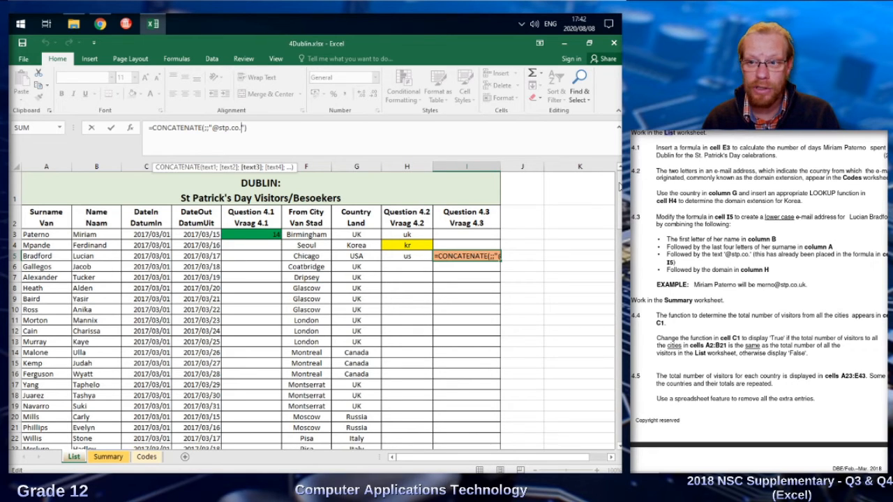
{"action": "left_click", "coordinate": [104, 246]}
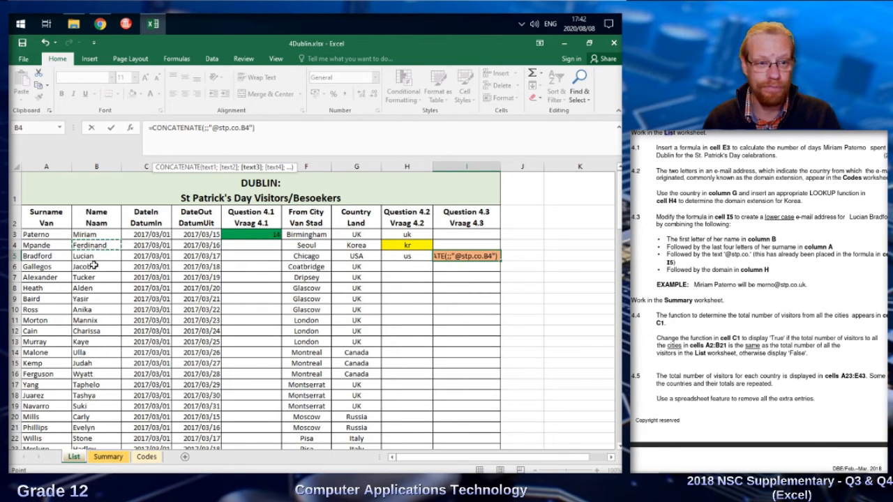
{"action": "key", "text": "Escape"}
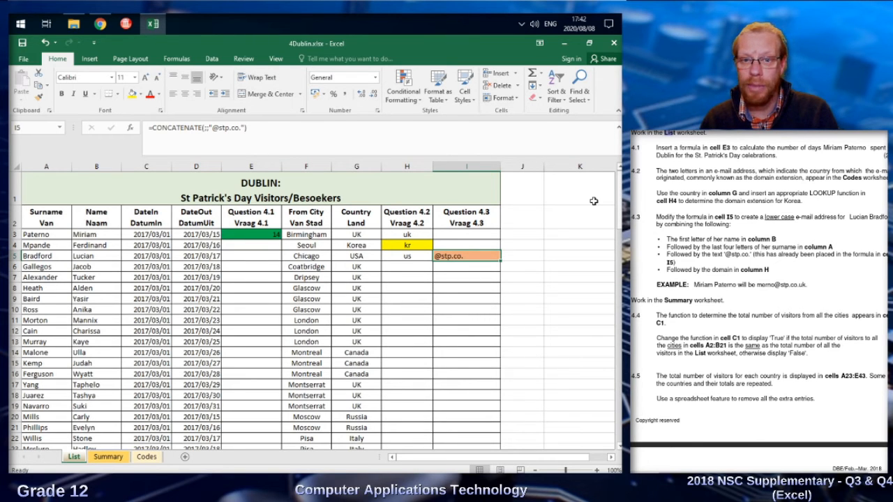
{"action": "left_click", "coordinate": [405, 254]}
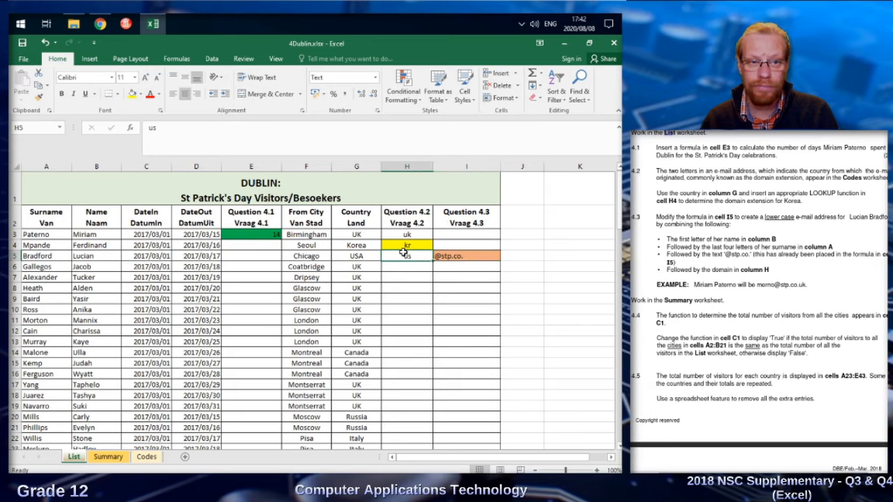
Step: Try shortening the function name CONCATENATE to CONCAT in the I5 formula, and undo the deletion
{"action": "left_click", "coordinate": [455, 255]}
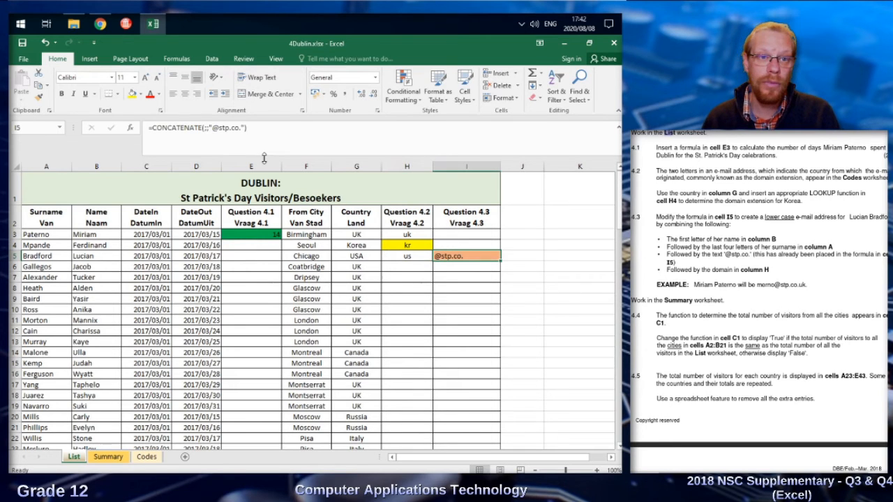
{"action": "left_click", "coordinate": [203, 127]}
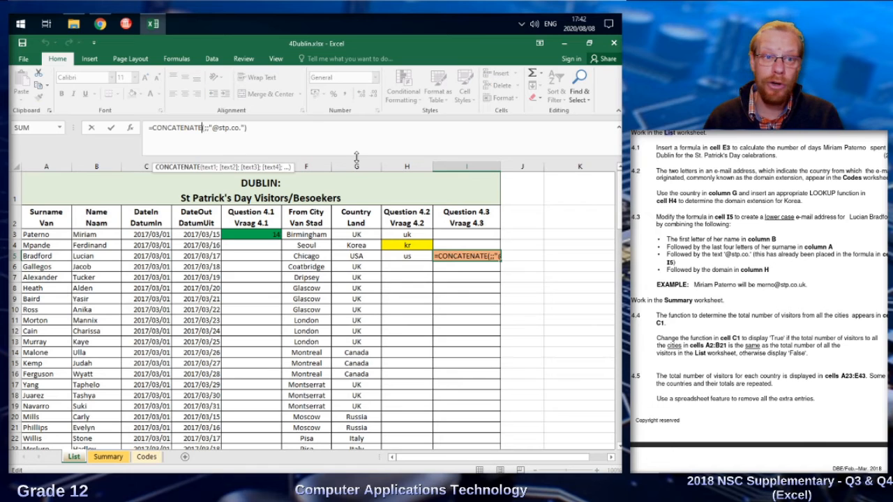
{"action": "key", "text": "Right"}
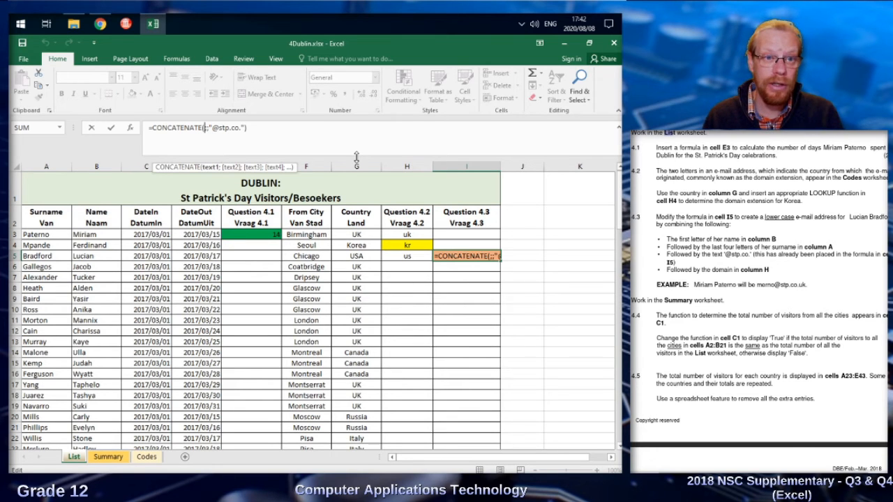
{"action": "key", "text": "shift+Left"}
{"action": "key", "text": "shift+Left"}
{"action": "key", "text": "shift+Left"}
{"action": "key", "text": "shift+Left"}
{"action": "key", "text": "shift+Left"}
{"action": "key", "text": "shift+Left"}
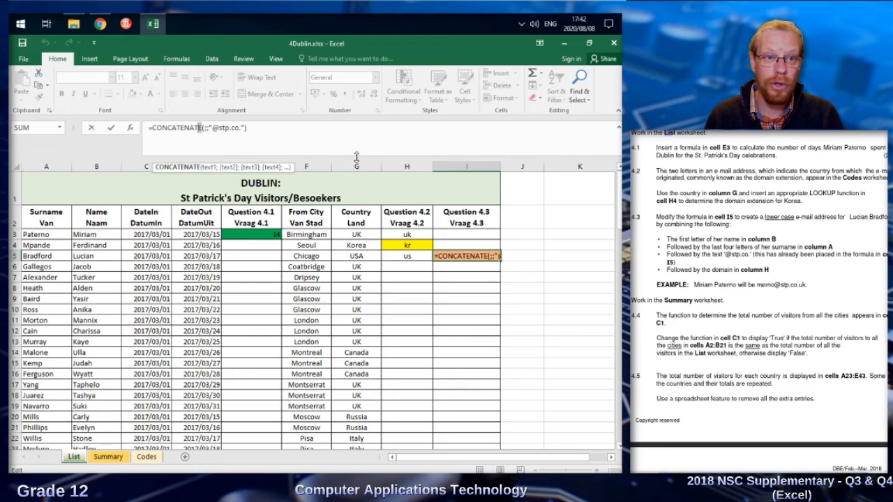
{"action": "key", "text": "BackSpace"}
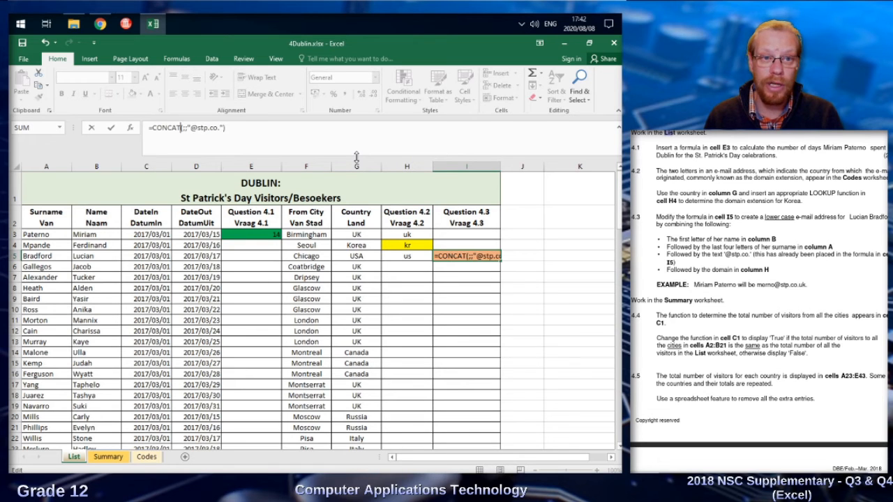
{"action": "key", "text": "ctrl+z"}
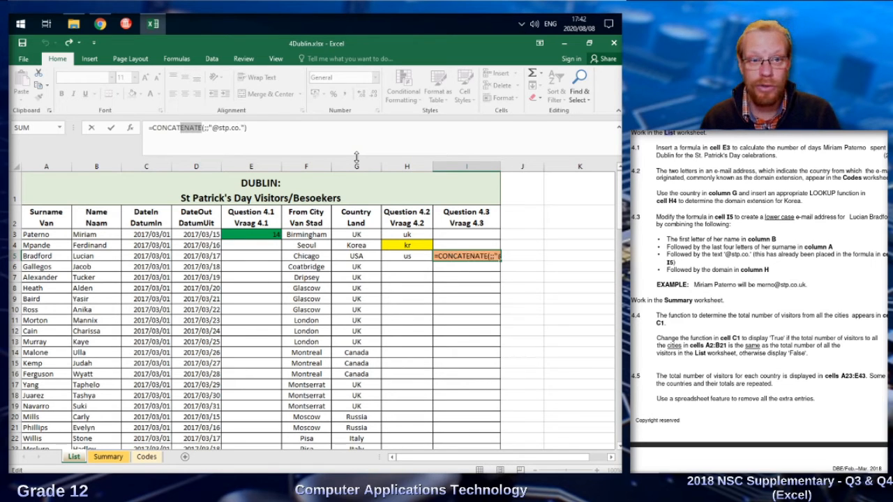
Step: Insert LEFT(B5;1) as the first text argument of the CONCATENATE formula in I5
{"action": "key", "text": "Right"}
{"action": "key", "text": "Right"}
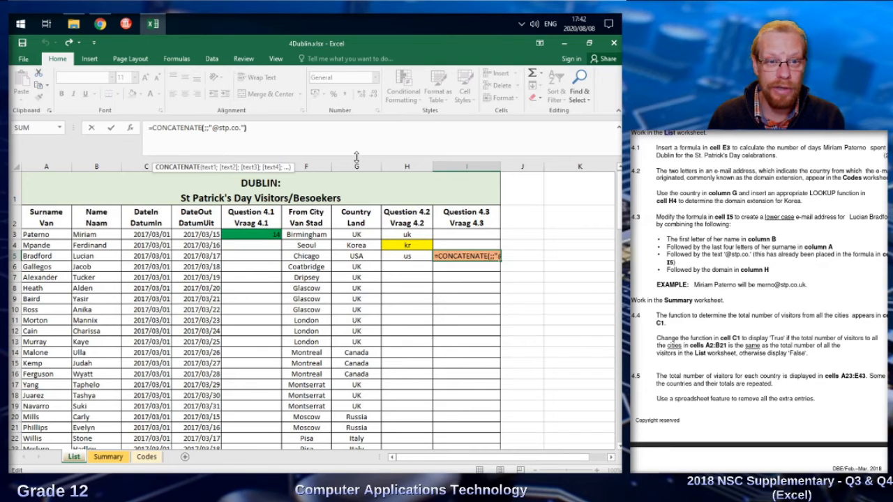
{"action": "key", "text": "Right"}
{"action": "key", "text": "BackSpace"}
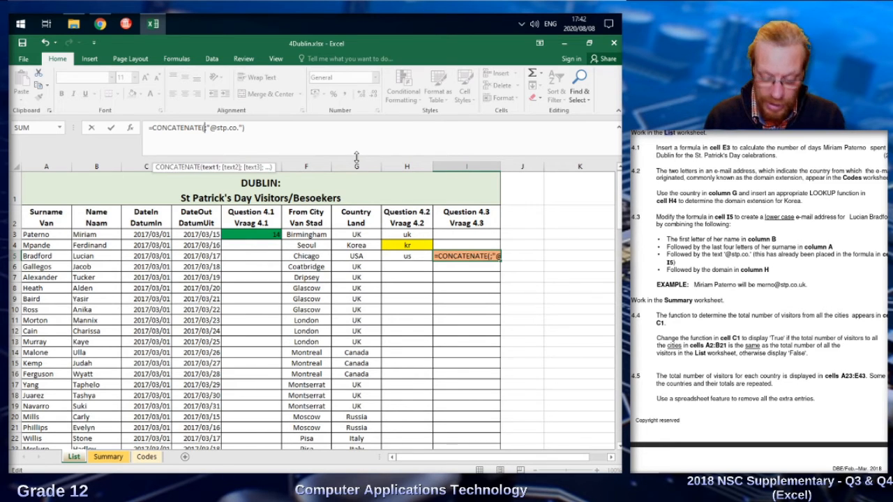
{"action": "type", "text": "LEFT"}
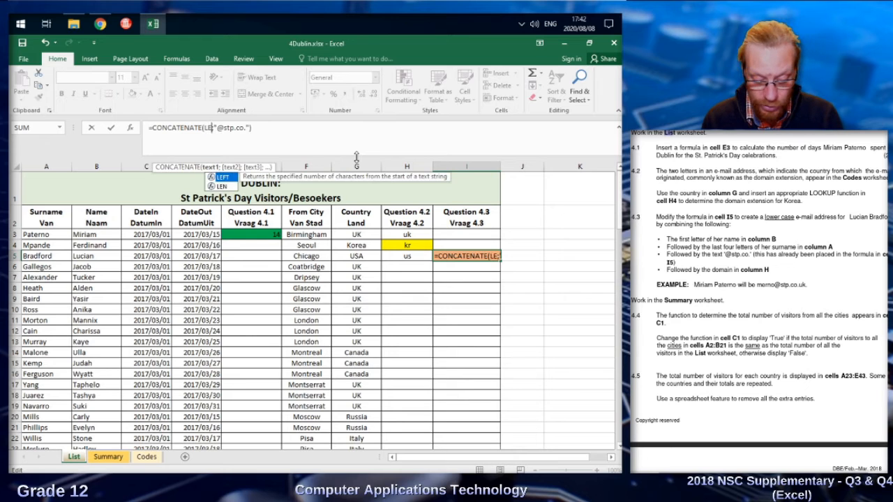
{"action": "type", "text": "("}
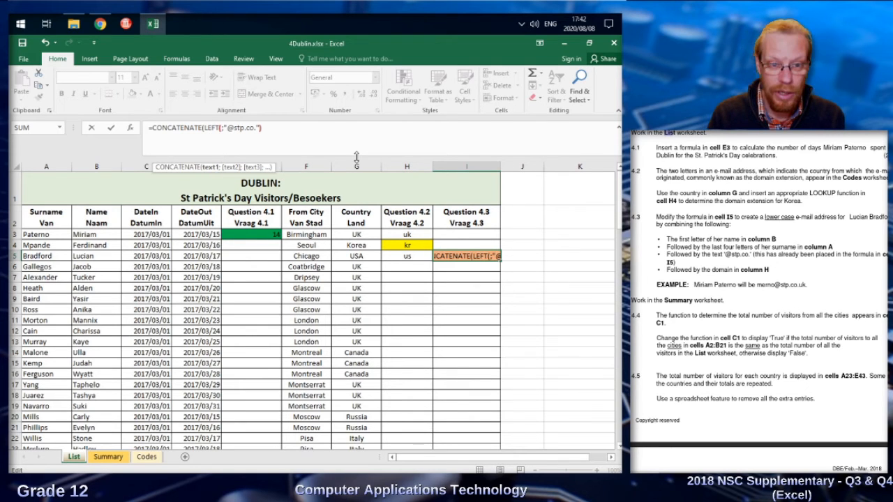
{"action": "left_click", "coordinate": [89, 256]}
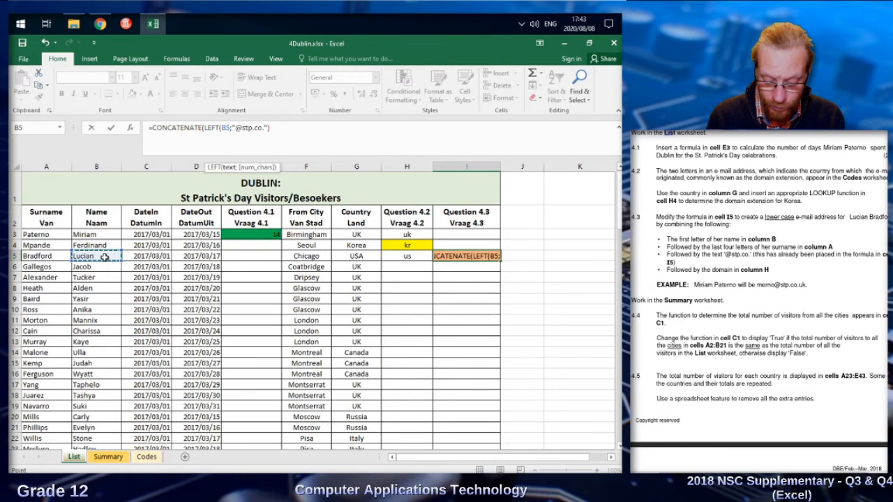
{"action": "type", "text": ";"}
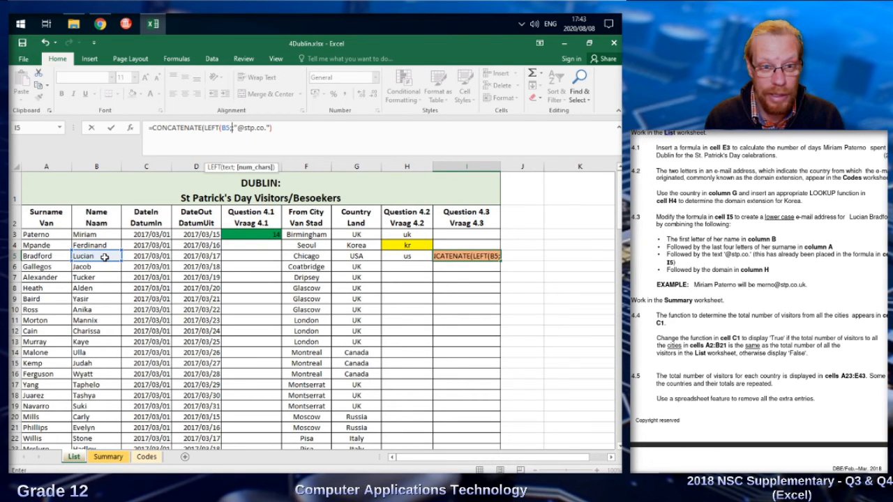
{"action": "type", "text": "1"}
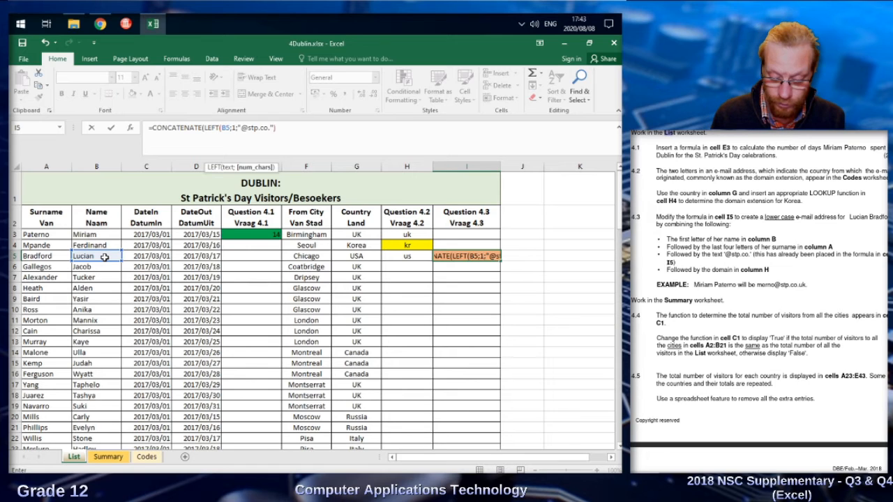
{"action": "type", "text": ")"}
{"action": "key", "text": "Right"}
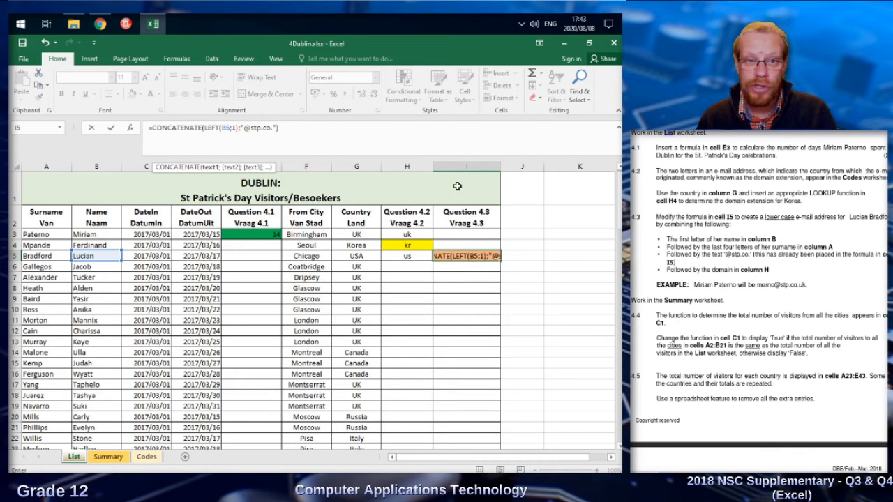
{"action": "type", "text": ";"}
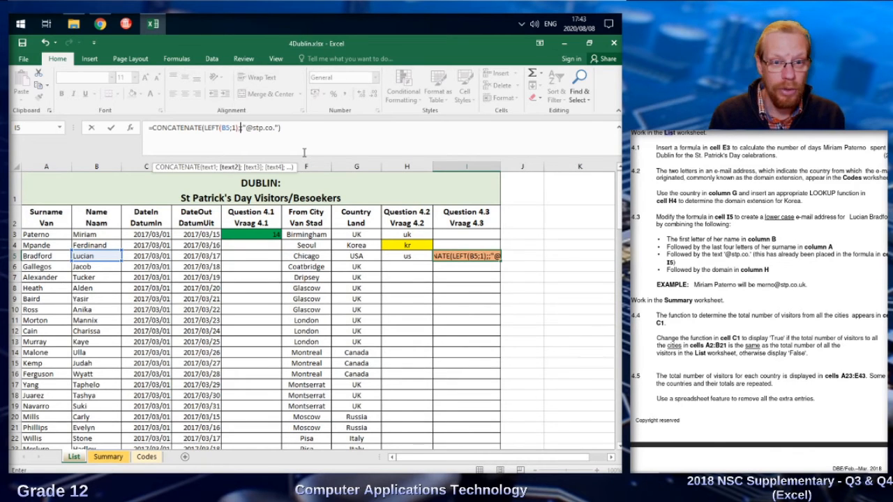
{"action": "type", "text": "RIGHT"}
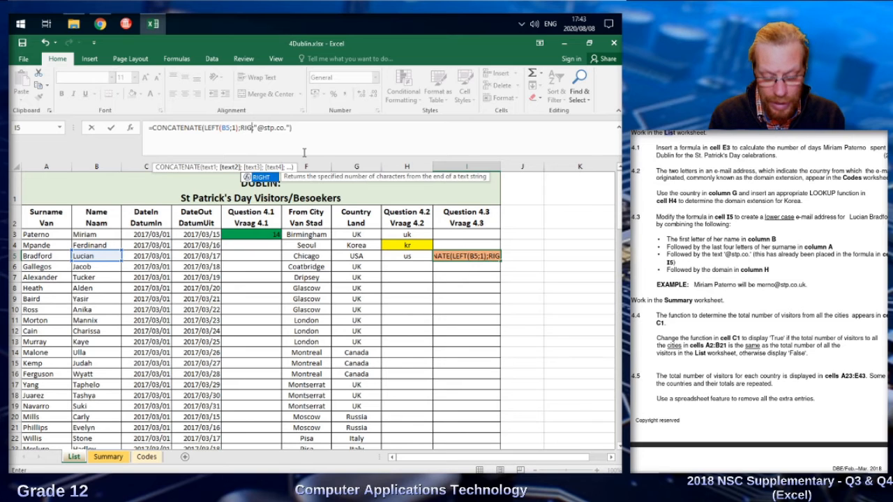
{"action": "type", "text": "("}
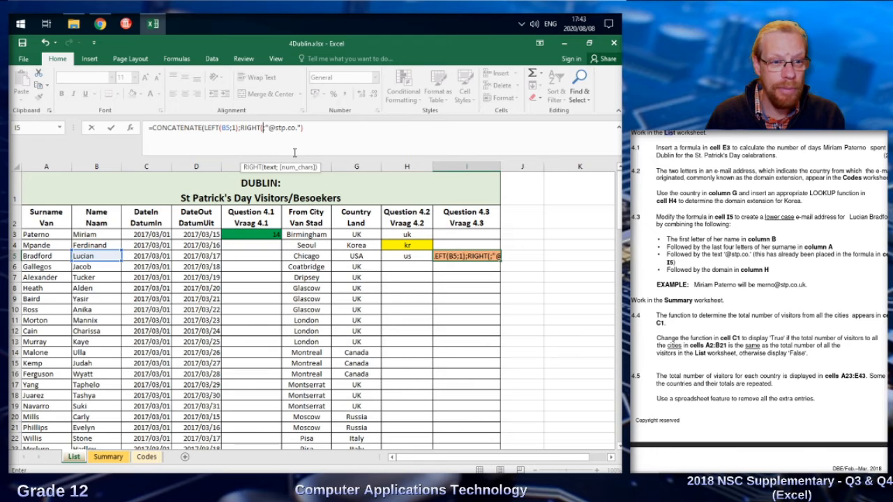
{"action": "left_click", "coordinate": [44, 256]}
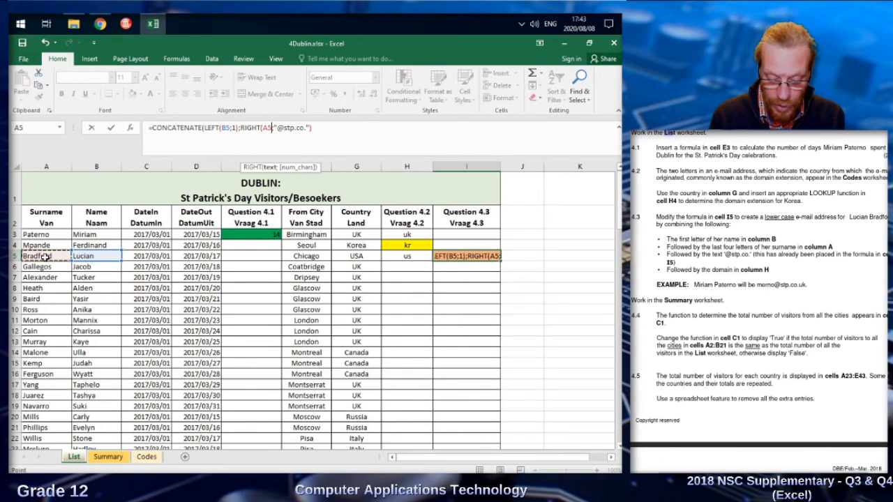
{"action": "type", "text": ";4"}
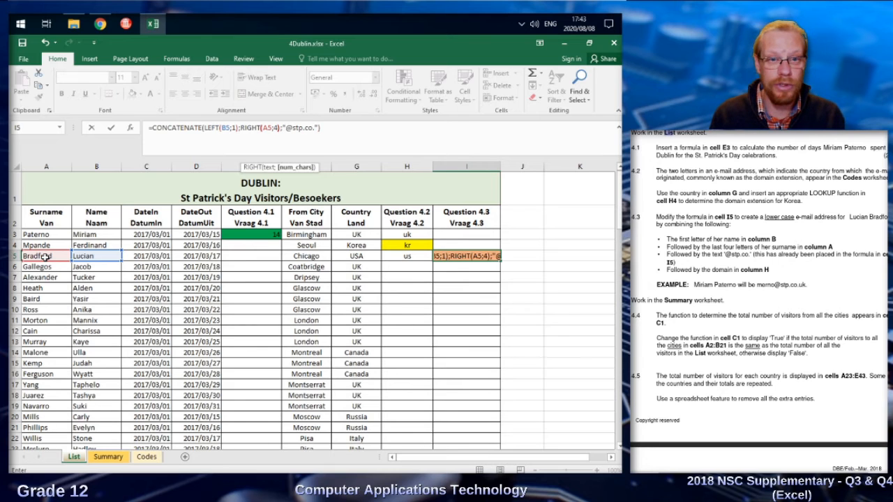
{"action": "type", "text": ")"}
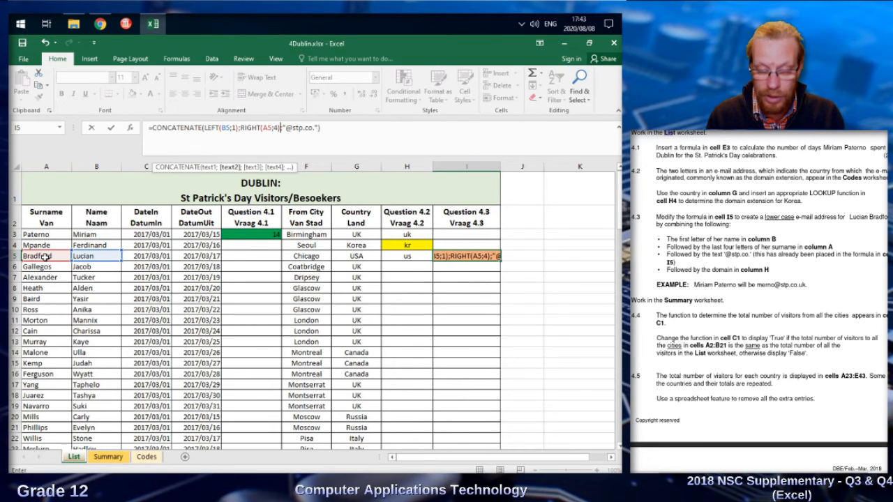
{"action": "key", "text": "Return"}
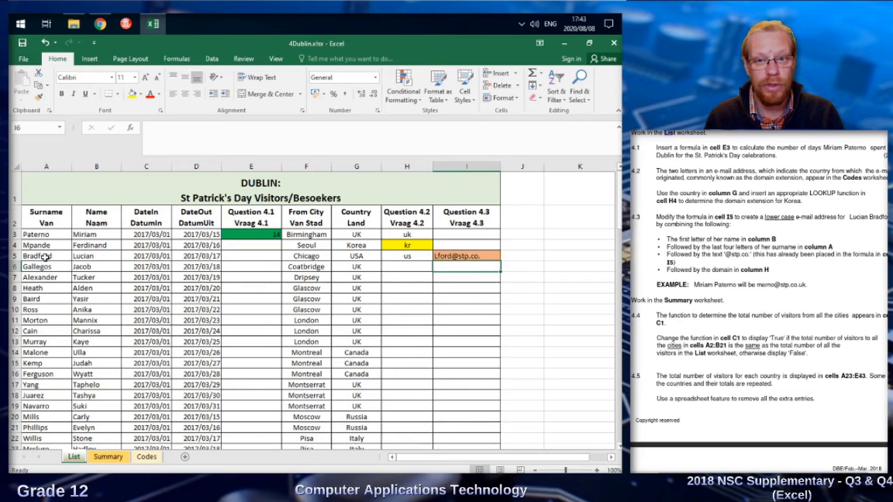
{"action": "key", "text": "Up"}
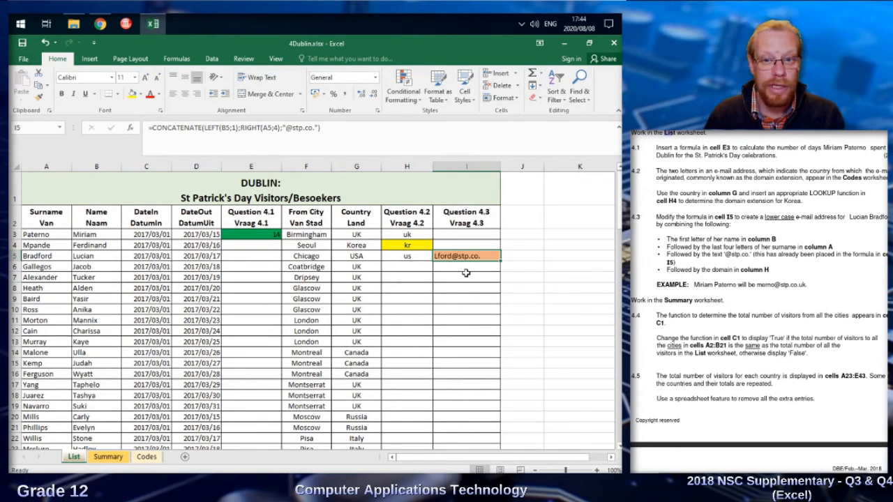
{"action": "left_click", "coordinate": [84, 256]}
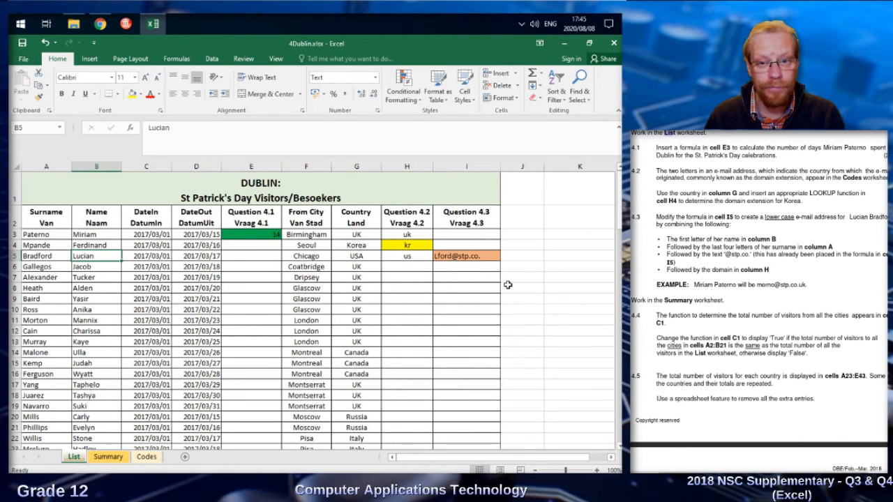
Step: Examine the e-mail formula in I5 against the shorter surnames in column A, such as those in A12 and A15
{"action": "left_click", "coordinate": [474, 255]}
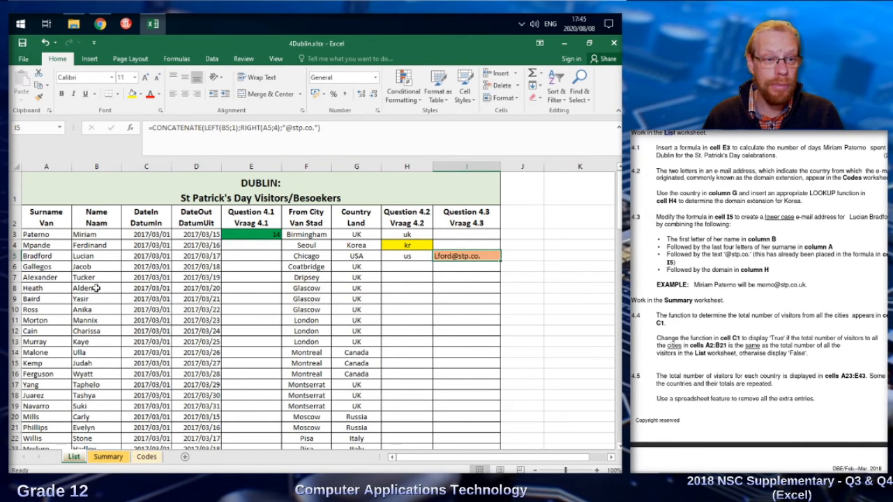
{"action": "left_click", "coordinate": [49, 309]}
{"action": "left_click", "coordinate": [48, 331]}
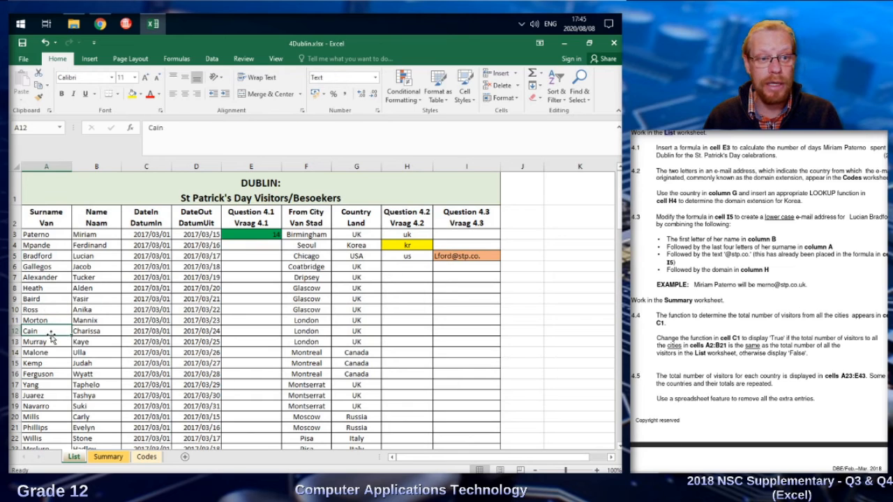
{"action": "left_click", "coordinate": [52, 364]}
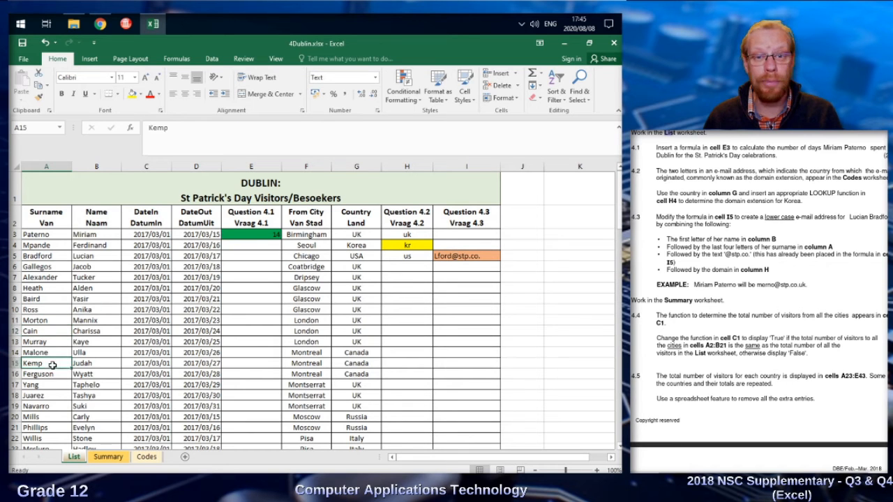
Step: Wrap LEFT(B5;1) in a LOWER function inside the CONCATENATE formula in I5
{"action": "left_click", "coordinate": [459, 259]}
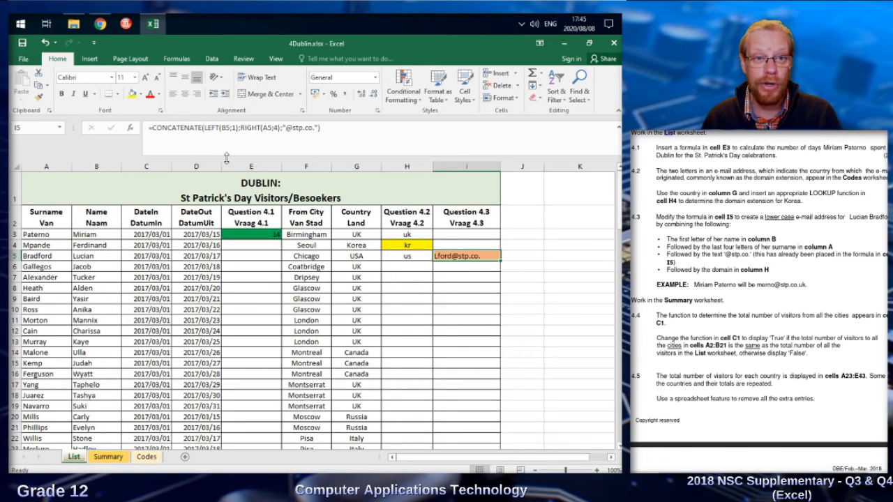
{"action": "left_click", "coordinate": [205, 127]}
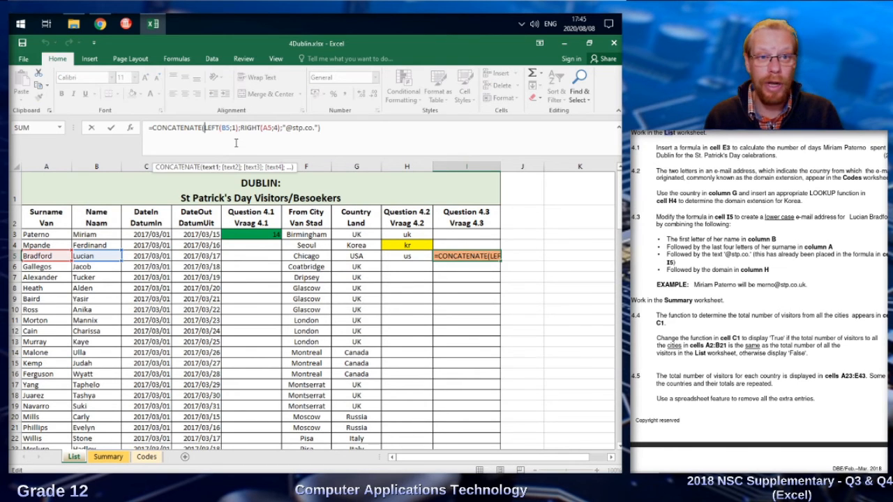
{"action": "type", "text": "lower("}
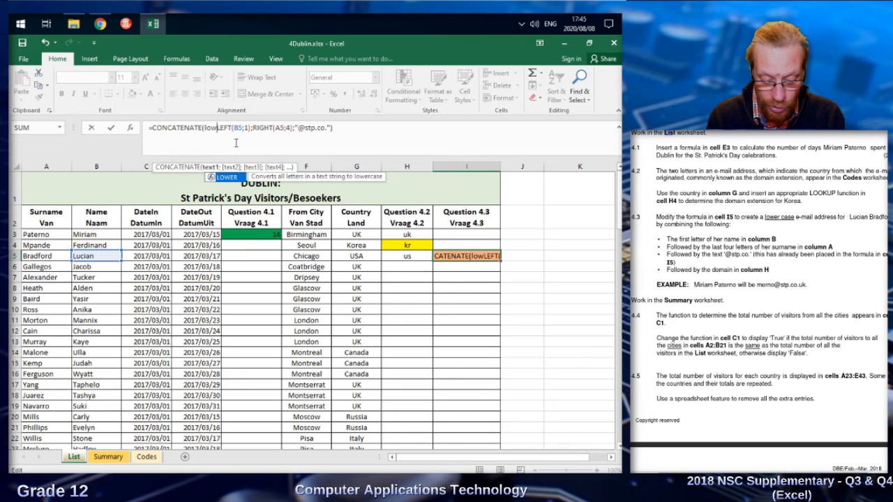
{"action": "key", "text": "Right"}
{"action": "key", "text": "Right"}
{"action": "key", "text": "Right"}
{"action": "key", "text": "Right"}
{"action": "key", "text": "Right"}
{"action": "key", "text": "Right"}
{"action": "key", "text": "Right"}
{"action": "key", "text": "Right"}
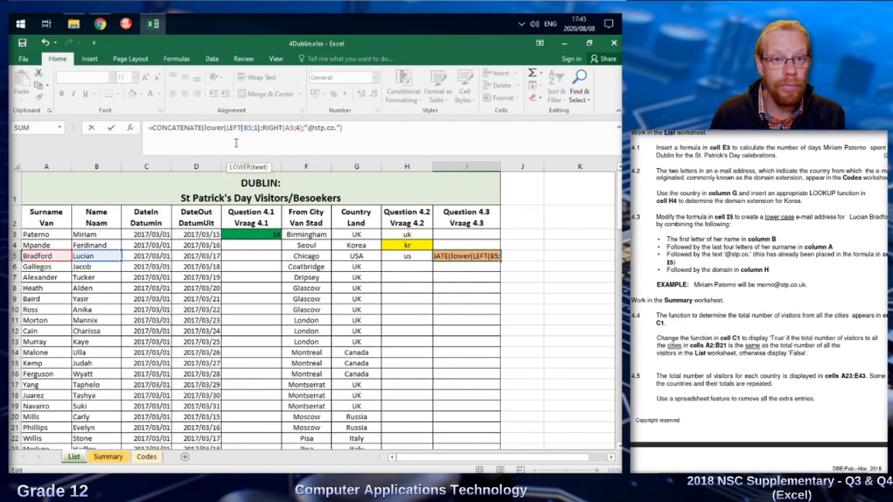
{"action": "key", "text": "Right"}
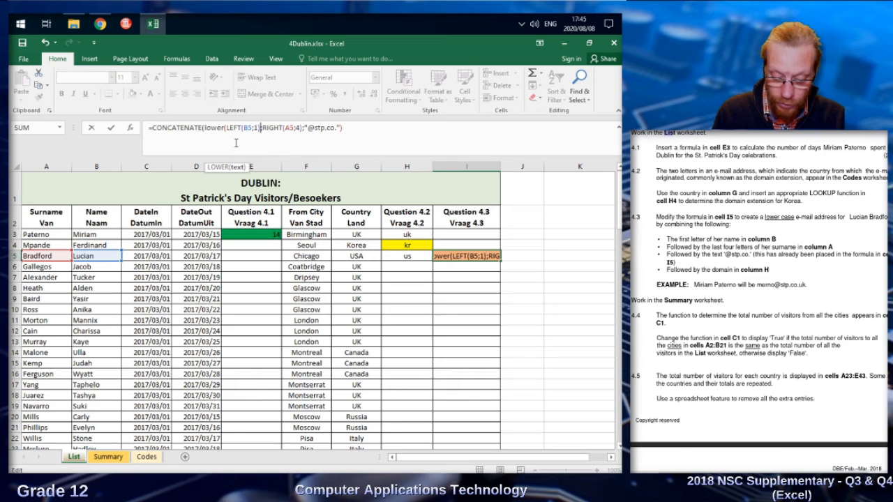
{"action": "type", "text": ");"}
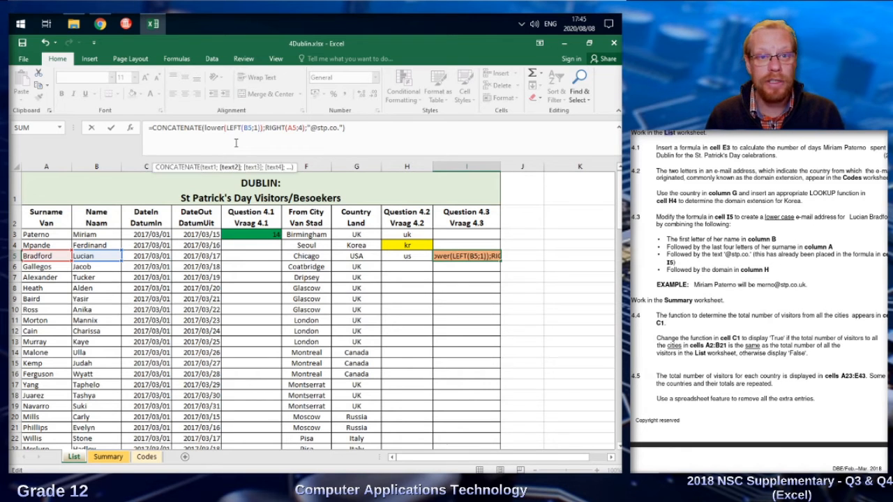
Step: Wrap RIGHT(A5;4) in a LOWER function in the I5 formula and commit it
{"action": "type", "text": "lower("}
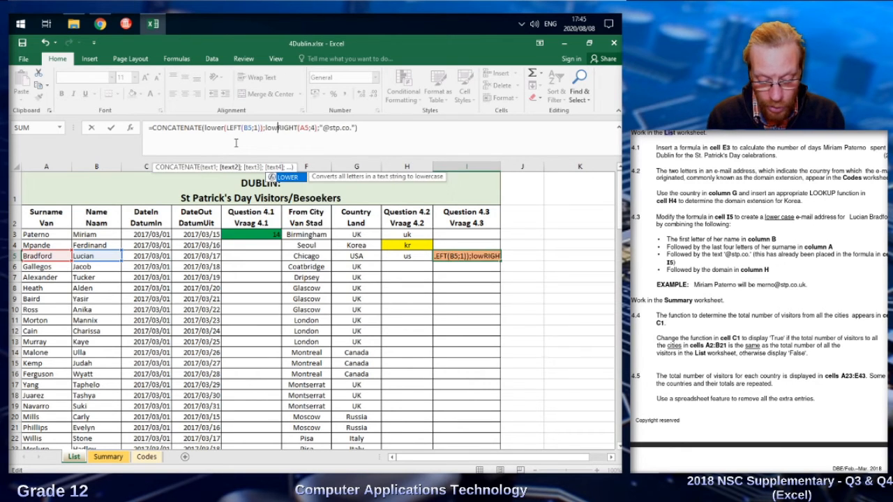
{"action": "key", "text": "Right"}
{"action": "key", "text": "Right"}
{"action": "key", "text": "Right"}
{"action": "key", "text": "Right"}
{"action": "key", "text": "Right"}
{"action": "key", "text": "Right"}
{"action": "key", "text": "Right"}
{"action": "key", "text": "Right"}
{"action": "key", "text": "Right"}
{"action": "key", "text": "Right"}
{"action": "key", "text": "Right"}
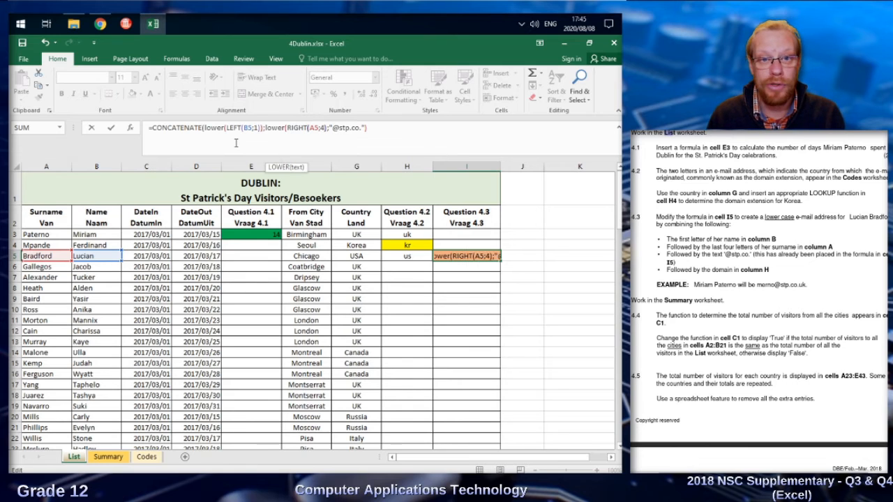
{"action": "type", "text": ")"}
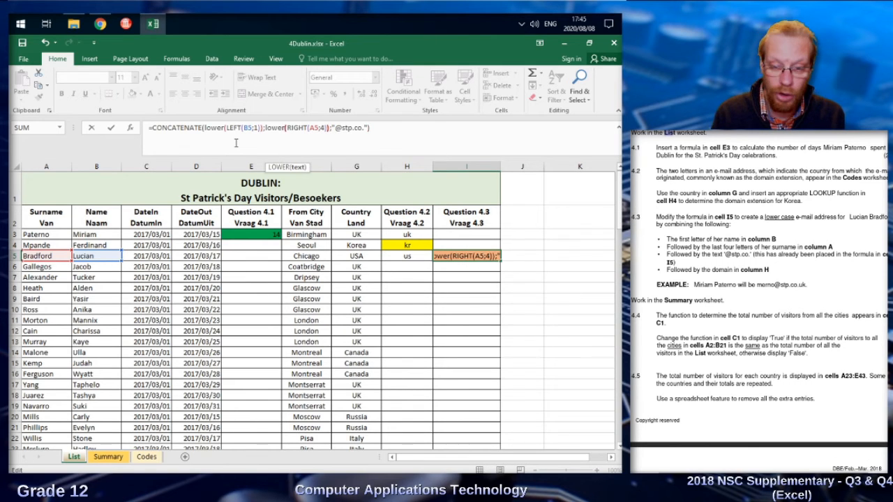
{"action": "key", "text": "Return"}
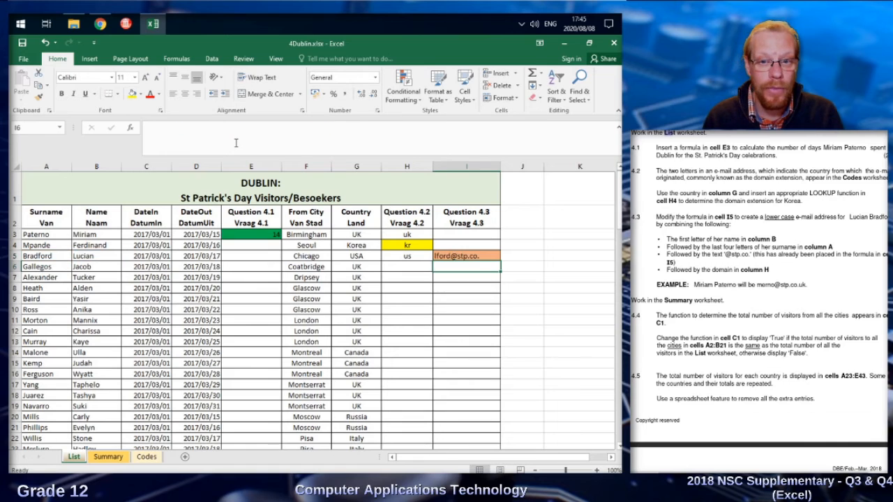
{"action": "key", "text": "Up"}
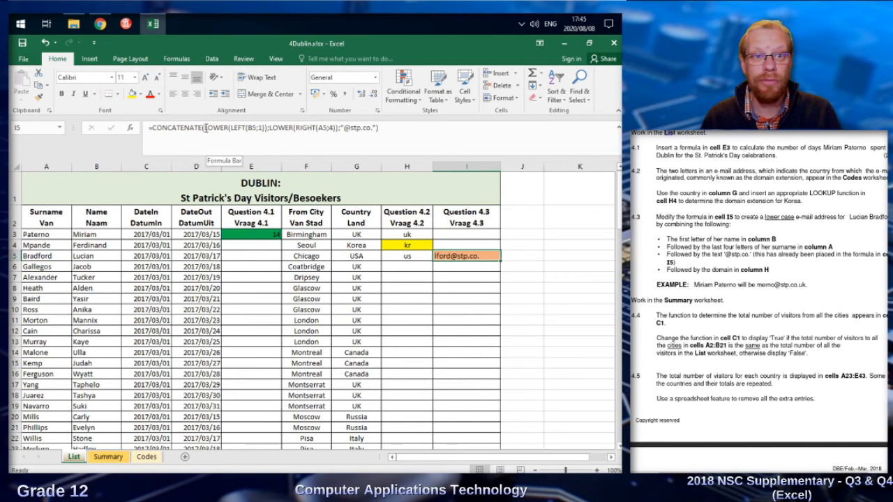
{"action": "left_click", "coordinate": [228, 129]}
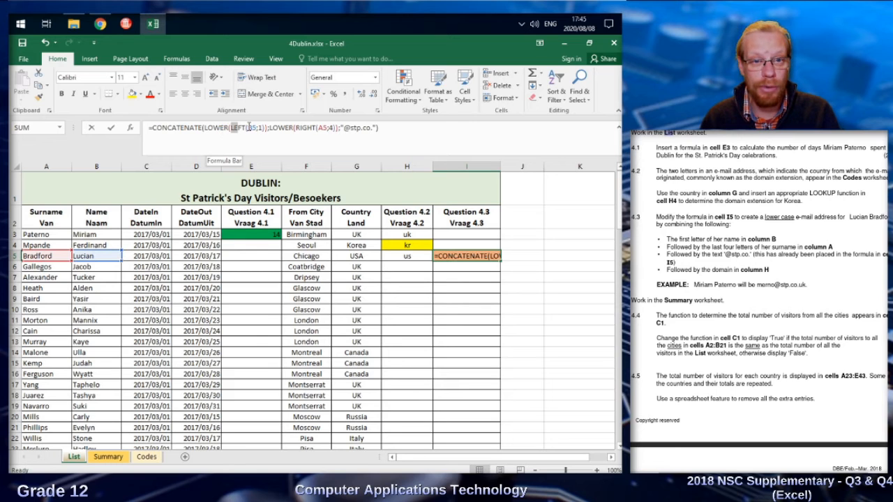
{"action": "left_click_drag", "start_coordinate": [312, 127], "coordinate": [338, 127]}
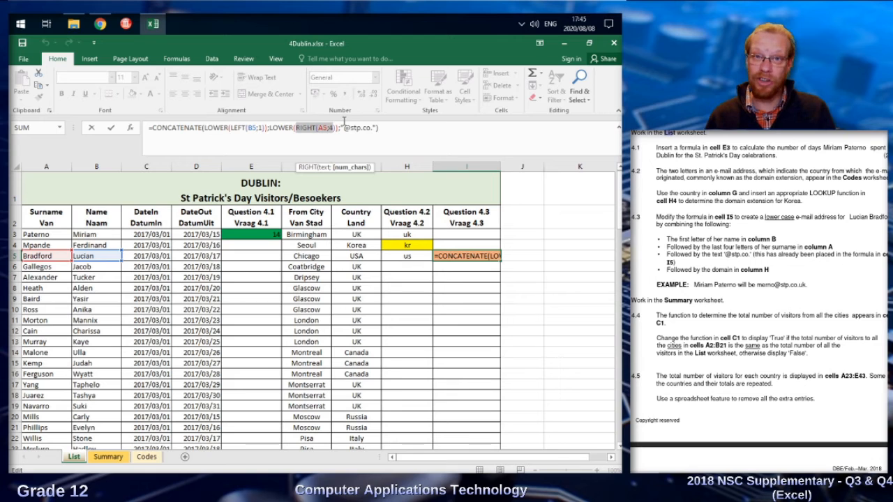
{"action": "type", "text": ")"}
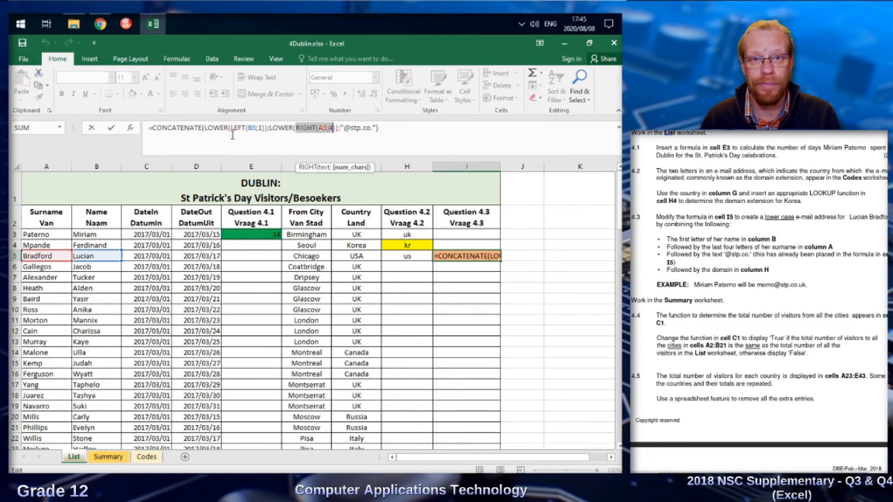
{"action": "type", "text": ")"}
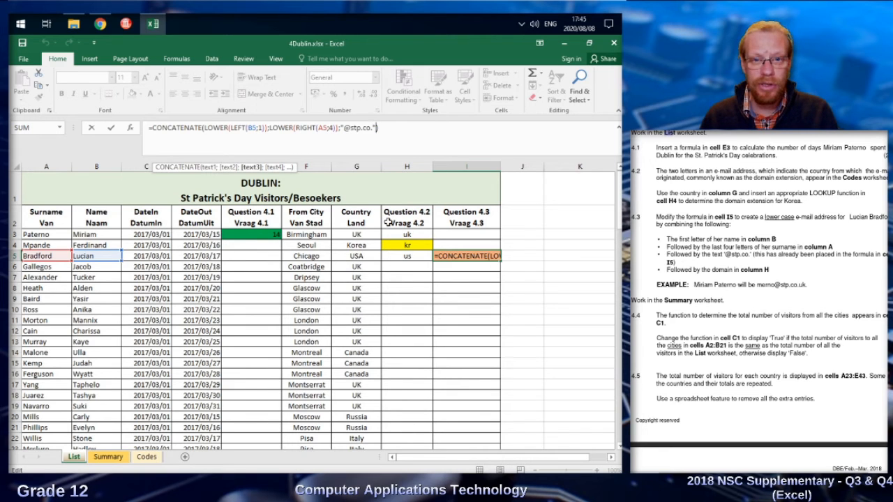
{"action": "type", "text": ";"}
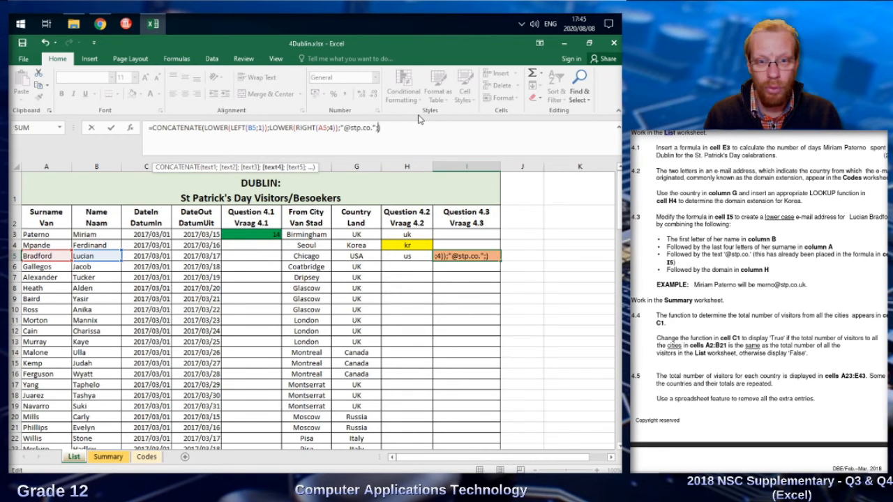
{"action": "left_click", "coordinate": [410, 256]}
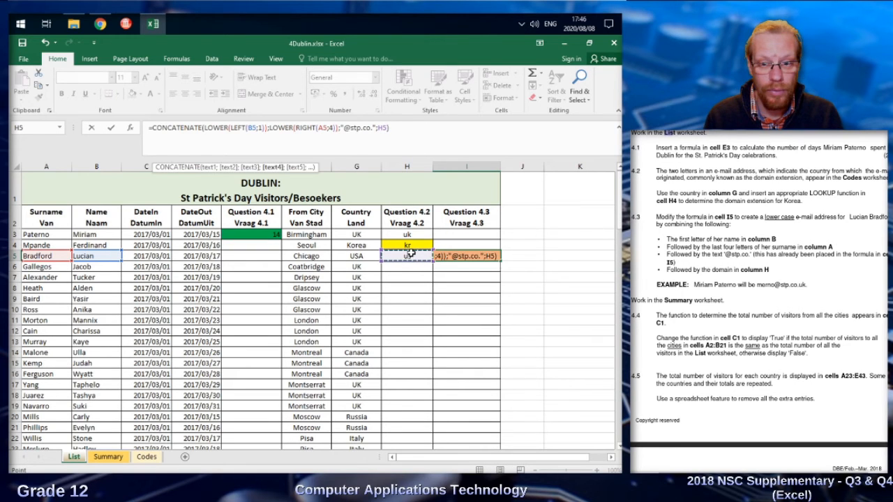
{"action": "key", "text": "Return"}
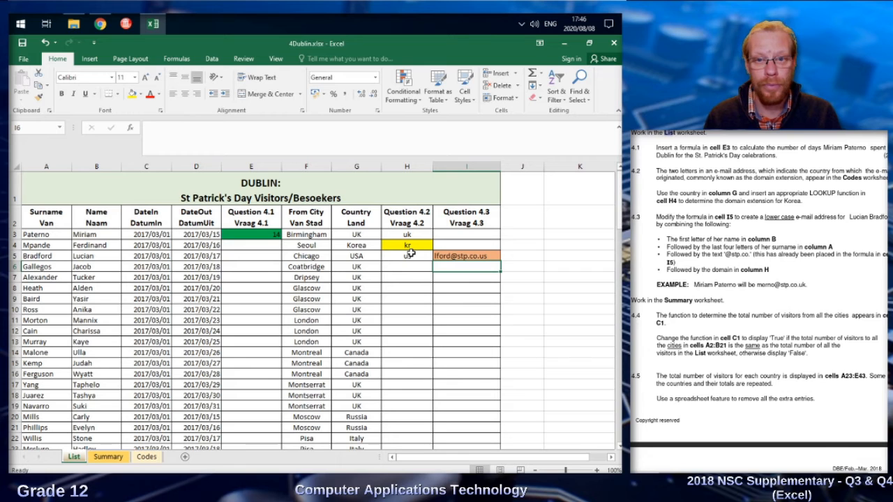
Step: Copy the completed e-mail address formula from I5 into I6
{"action": "left_click", "coordinate": [473, 255]}
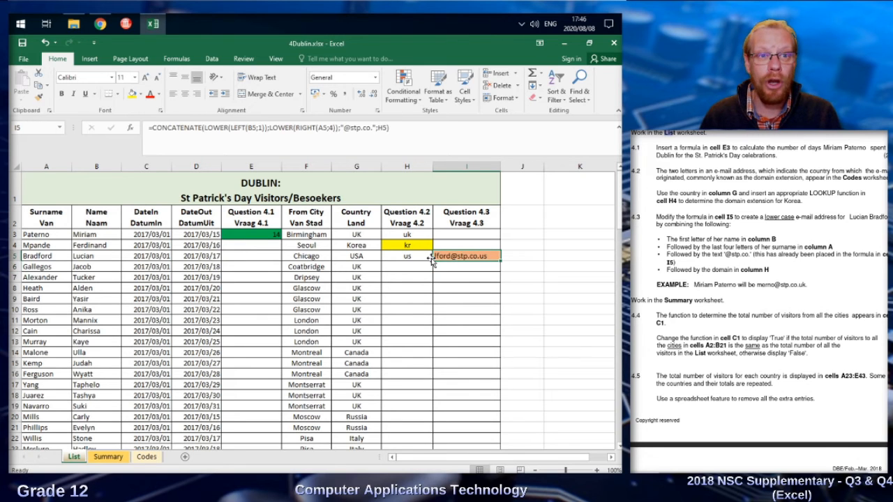
{"action": "left_click", "coordinate": [257, 132]}
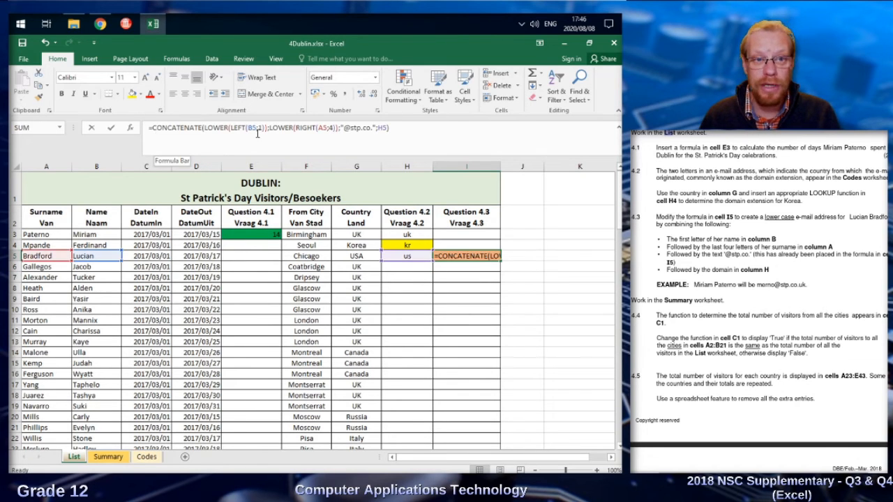
{"action": "key", "text": "Return"}
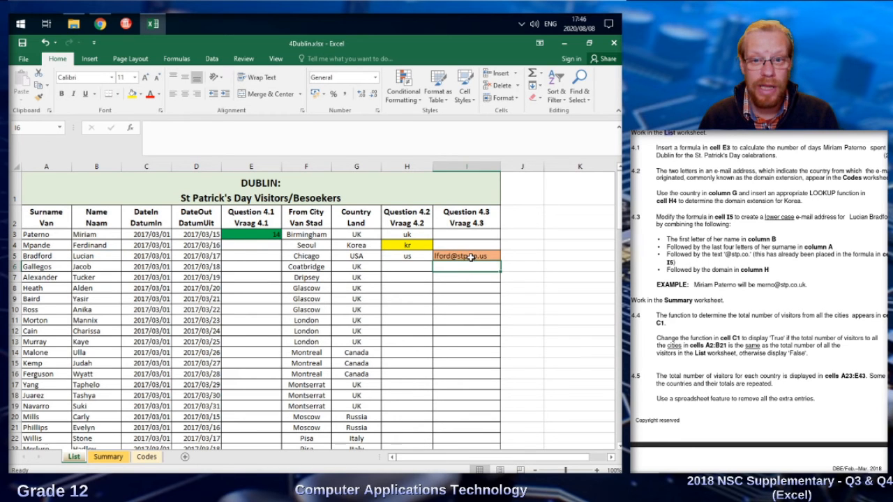
{"action": "left_click", "coordinate": [471, 255]}
{"action": "key", "text": "ctrl+c"}
{"action": "left_click", "coordinate": [467, 266]}
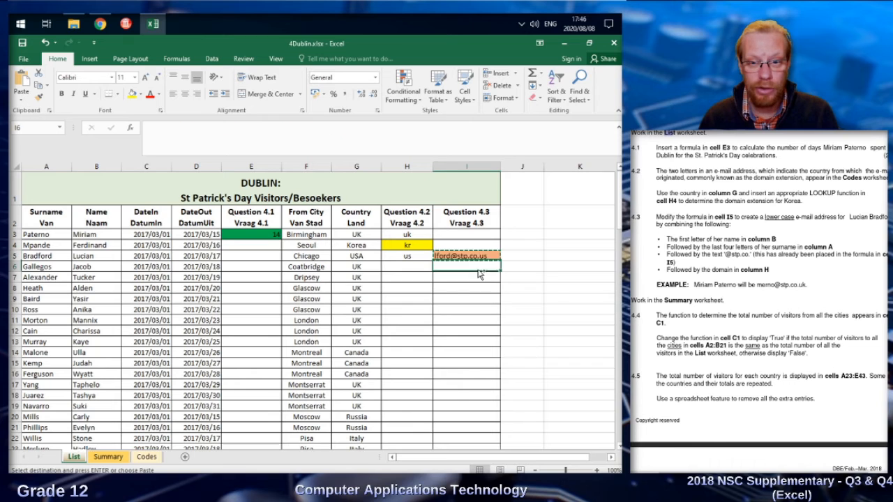
{"action": "key", "text": "ctrl+v"}
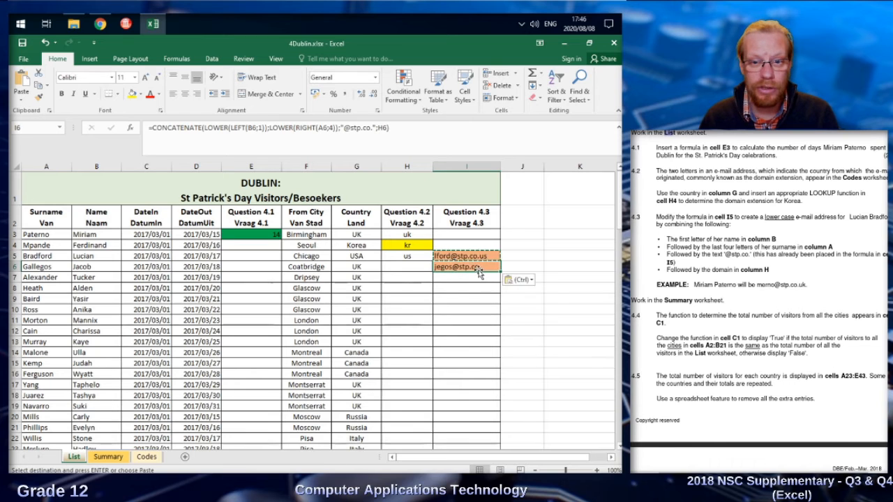
Step: Remove the CONCATENATE function name and its opening bracket from the formula in I6
{"action": "left_click", "coordinate": [204, 127]}
{"action": "left_click_drag", "start_coordinate": [203, 127], "coordinate": [150, 125]}
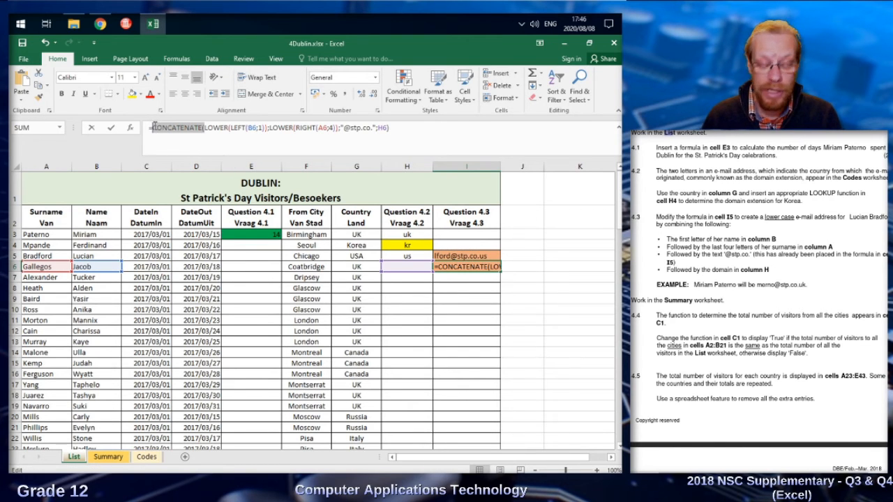
{"action": "key", "text": "BackSpace"}
Step: Replace the semicolon between LOWER(LEFT(B6;1)) and the second LOWER function in I6 with &
{"action": "key", "text": "Right"}
{"action": "key", "text": "Right"}
{"action": "key", "text": "Right"}
{"action": "key", "text": "Right"}
{"action": "key", "text": "Right"}
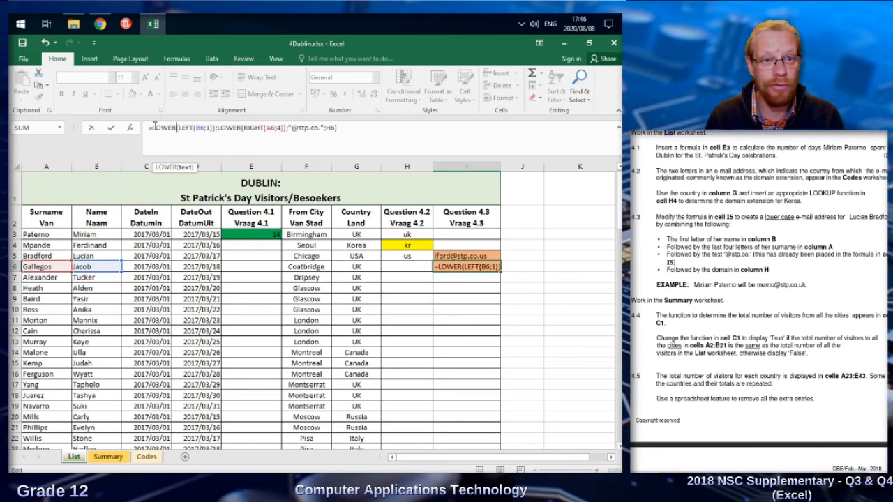
{"action": "key", "text": "Right"}
{"action": "key", "text": "Right"}
{"action": "key", "text": "Right"}
{"action": "key", "text": "Right"}
{"action": "key", "text": "Right"}
{"action": "key", "text": "Right"}
{"action": "key", "text": "Right"}
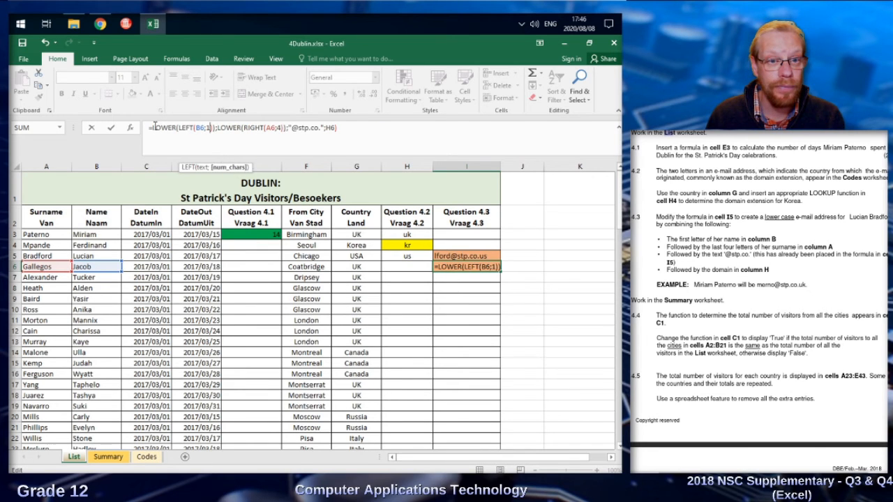
{"action": "key", "text": "BackSpace"}
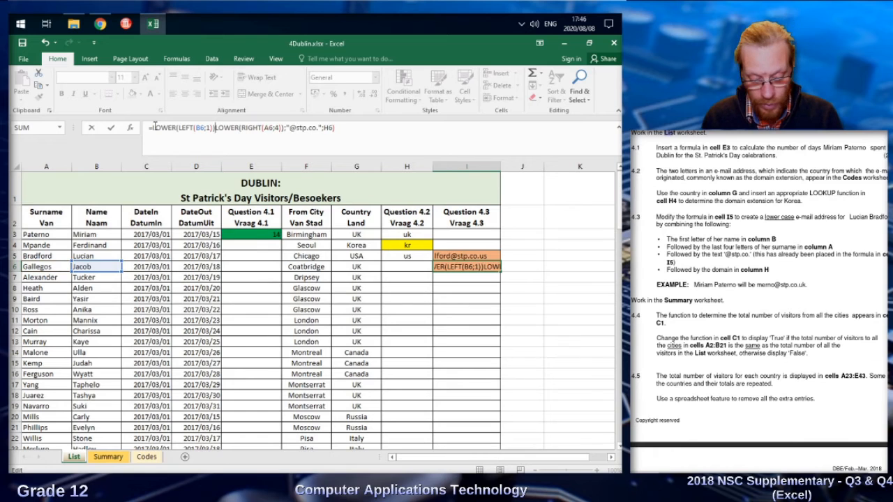
{"action": "type", "text": "&"}
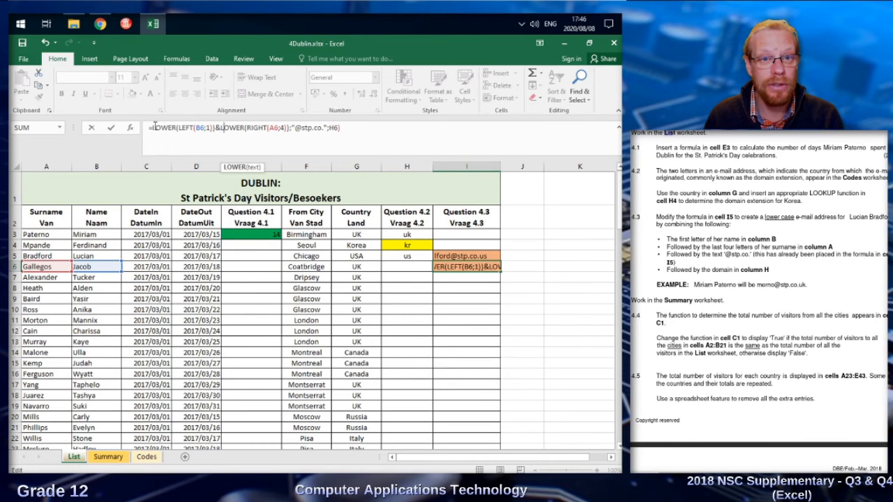
{"action": "key", "text": "Right"}
{"action": "key", "text": "Right"}
{"action": "key", "text": "Right"}
{"action": "key", "text": "Right"}
{"action": "key", "text": "Right"}
{"action": "key", "text": "Right"}
{"action": "key", "text": "Right"}
{"action": "key", "text": "Right"}
{"action": "key", "text": "Right"}
{"action": "key", "text": "Right"}
{"action": "key", "text": "Right"}
{"action": "key", "text": "Right"}
{"action": "key", "text": "Right"}
{"action": "key", "text": "Right"}
{"action": "key", "text": "Right"}
{"action": "key", "text": "Right"}
{"action": "key", "text": "Right"}
{"action": "key", "text": "Right"}
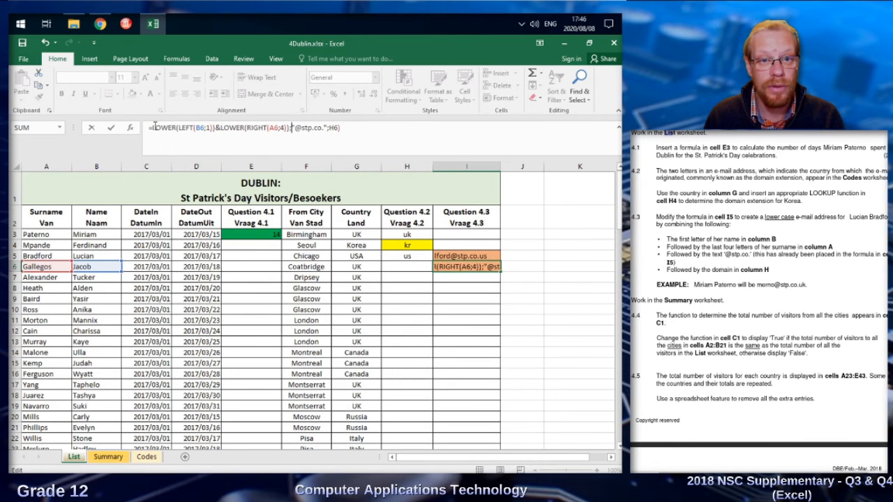
{"action": "key", "text": "BackSpace"}
{"action": "type", "text": "&"}
{"action": "key", "text": "Right"}
{"action": "key", "text": "Right"}
{"action": "key", "text": "Right"}
{"action": "key", "text": "Right"}
{"action": "key", "text": "Right"}
{"action": "key", "text": "Right"}
{"action": "key", "text": "Right"}
{"action": "key", "text": "Right"}
{"action": "key", "text": "Right"}
{"action": "key", "text": "Right"}
{"action": "key", "text": "Right"}
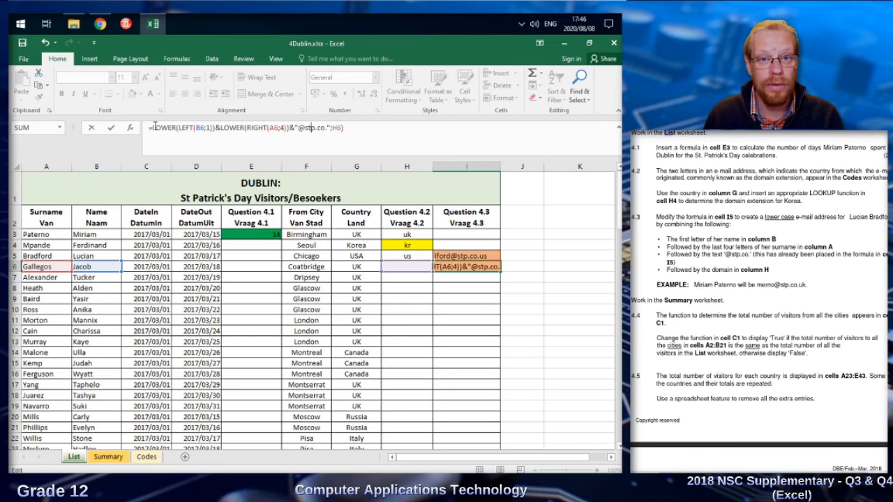
{"action": "key", "text": "BackSpace"}
{"action": "type", "text": "&"}
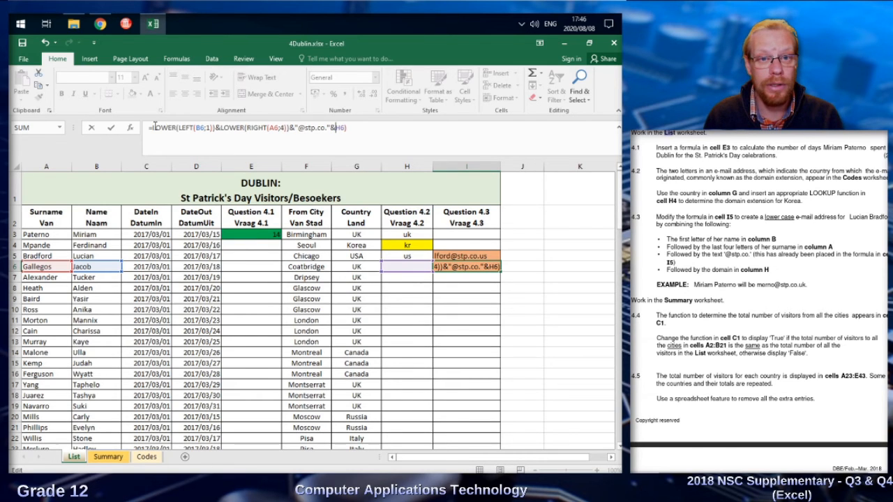
{"action": "key", "text": "Return"}
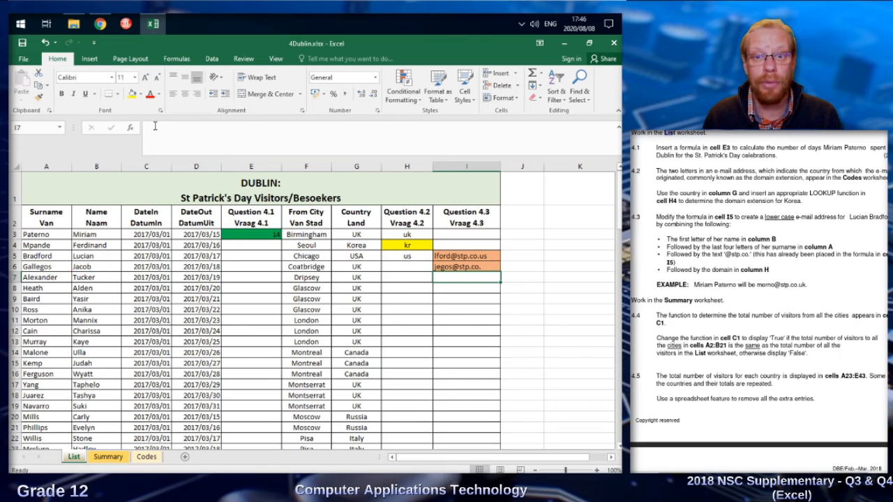
Step: Test the e-mail formula in I6 by entering il as the domain in H6, and clear H6 again
{"action": "key", "text": "Up"}
{"action": "key", "text": "Left"}
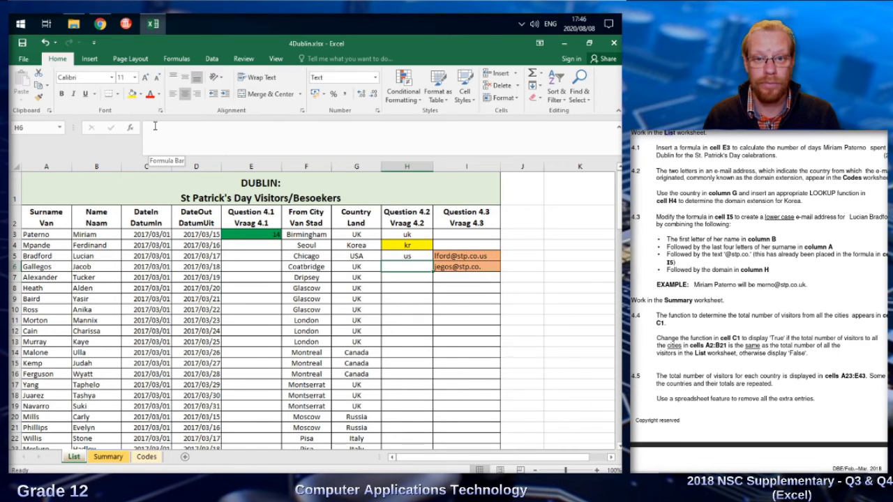
{"action": "type", "text": "il"}
{"action": "key", "text": "Return"}
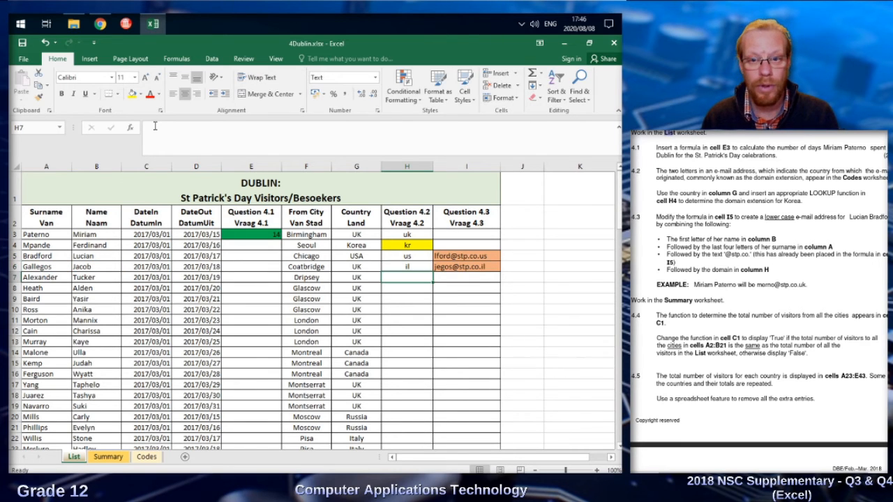
{"action": "key", "text": "Up"}
{"action": "key", "text": "Delete"}
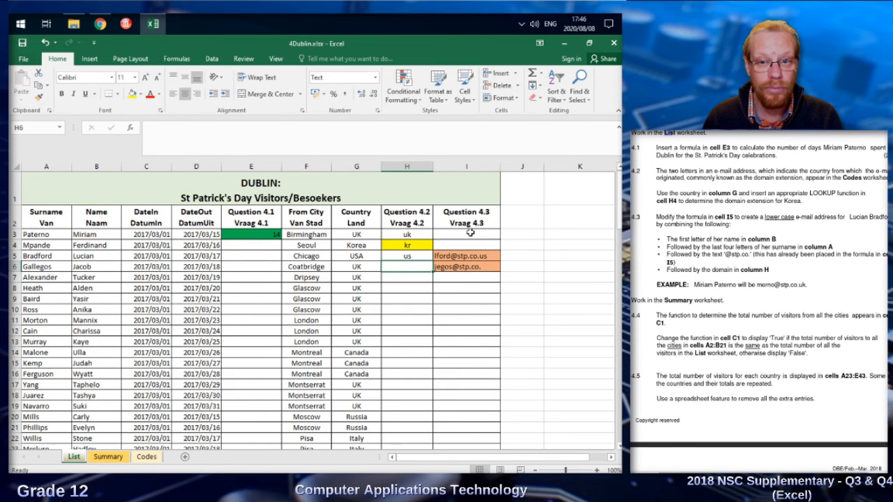
Step: Undo the edits to I6 back to before the e-mail formula was copied there from I5
{"action": "left_click", "coordinate": [474, 267]}
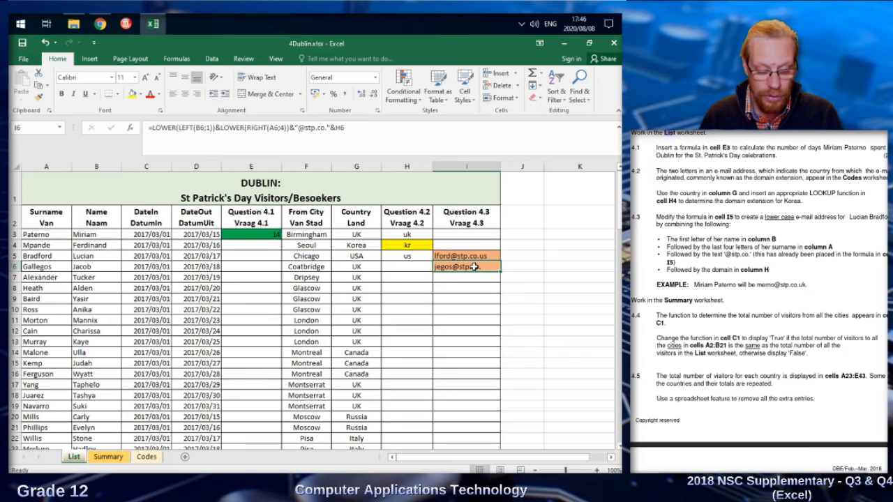
{"action": "key", "text": "Left"}
{"action": "key", "text": "Right"}
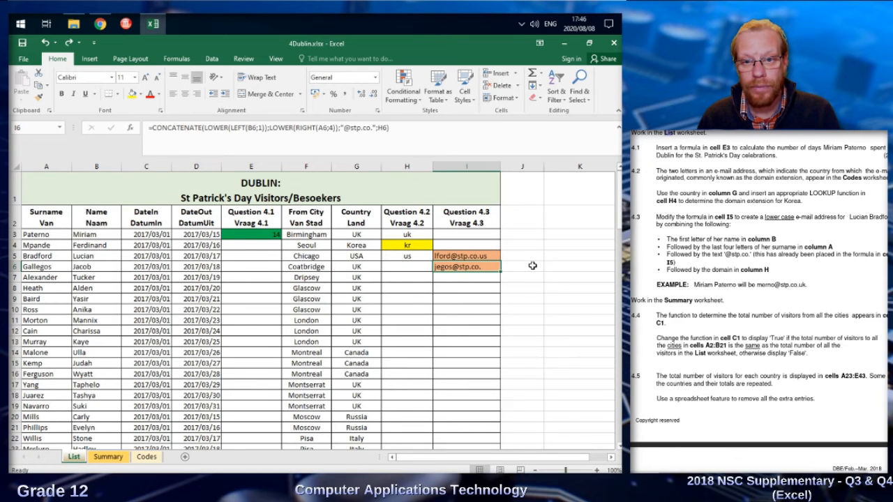
{"action": "key", "text": "ctrl+z"}
{"action": "left_click", "coordinate": [475, 276]}
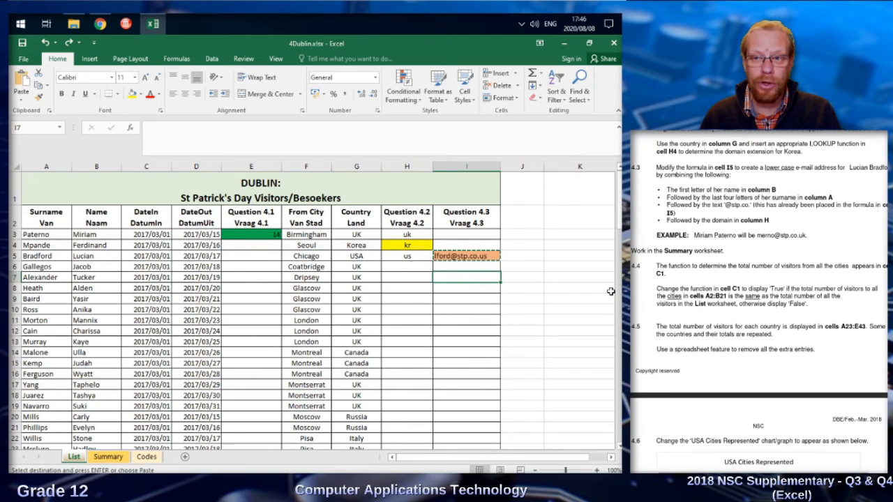
Step: Examine the SUM formula in C1 of the Summary worksheet and the B2:B21 range it adds up
{"action": "left_click", "coordinate": [109, 456]}
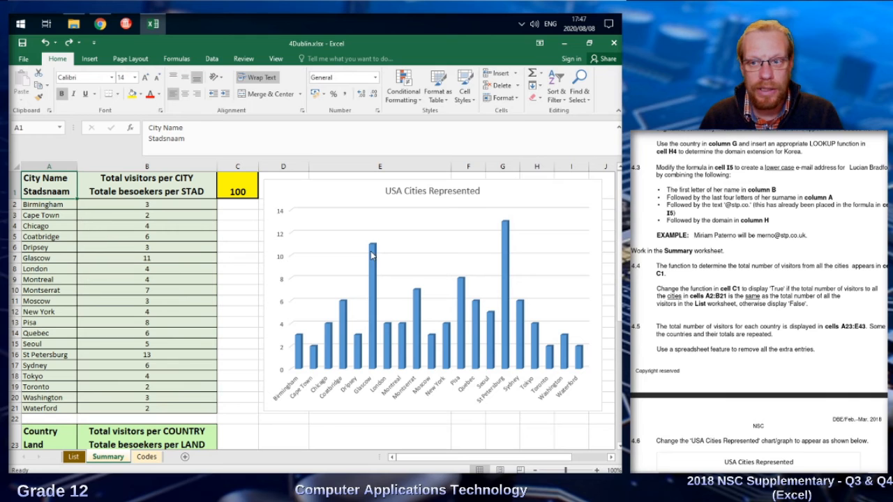
{"action": "key", "text": "Right"}
{"action": "key", "text": "Right"}
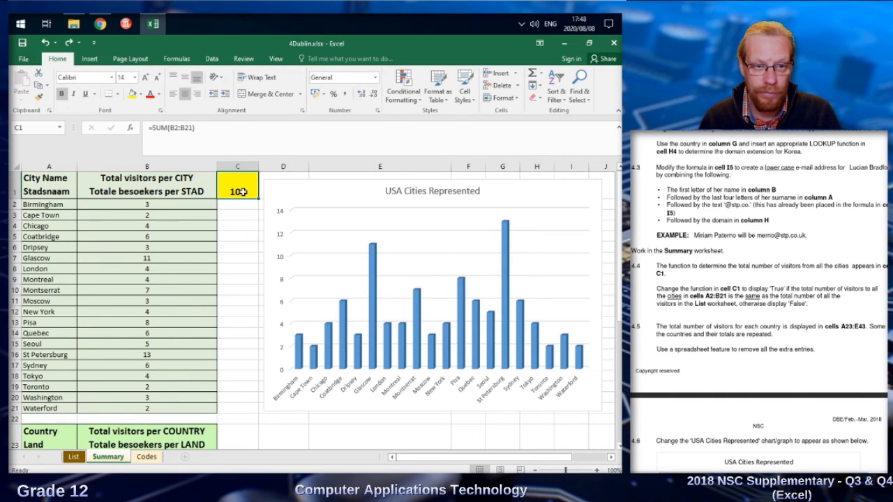
{"action": "left_click", "coordinate": [201, 128]}
{"action": "left_click_drag", "start_coordinate": [201, 128], "coordinate": [153, 128]}
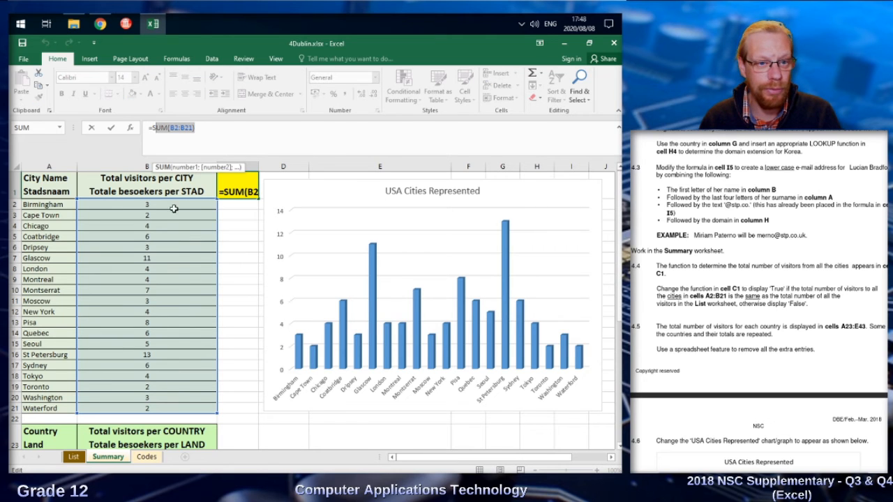
{"action": "left_click_drag", "start_coordinate": [174, 208], "coordinate": [181, 411]}
{"action": "key", "text": "Return"}
{"action": "left_click", "coordinate": [276, 263]}
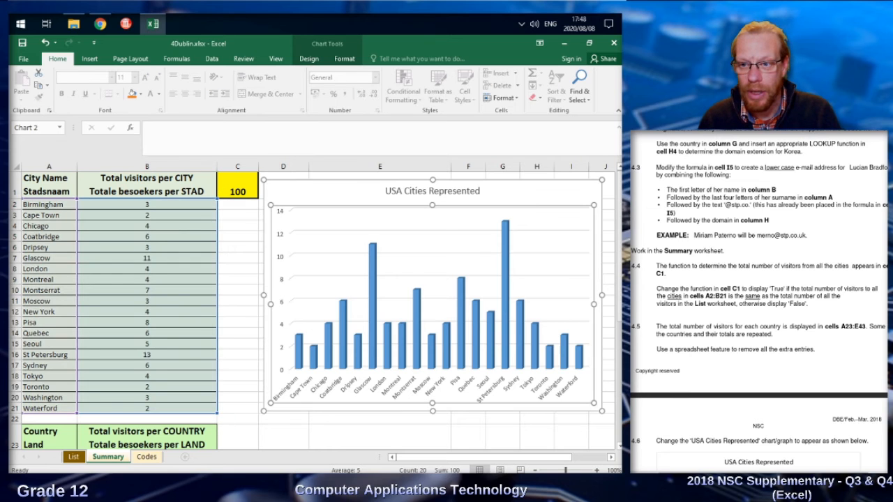
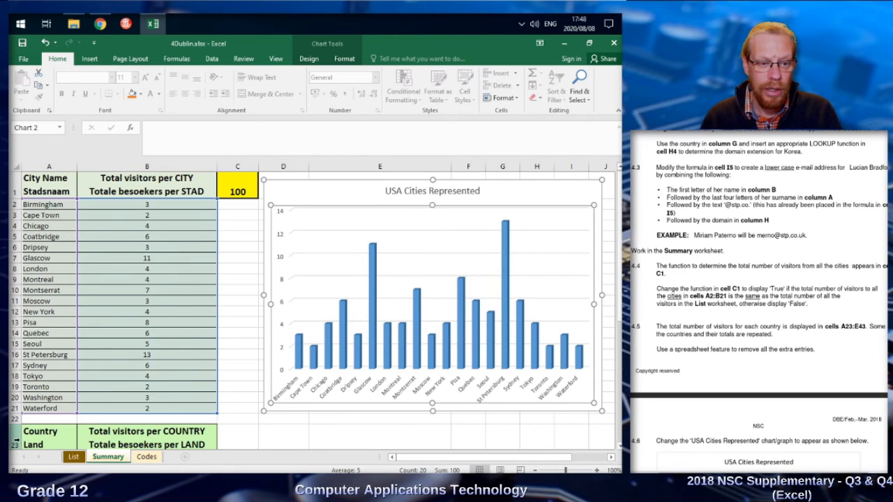
Step: Check the surname column from A3 down on the List worksheet and return to the Summary worksheet
{"action": "left_click", "coordinate": [74, 457]}
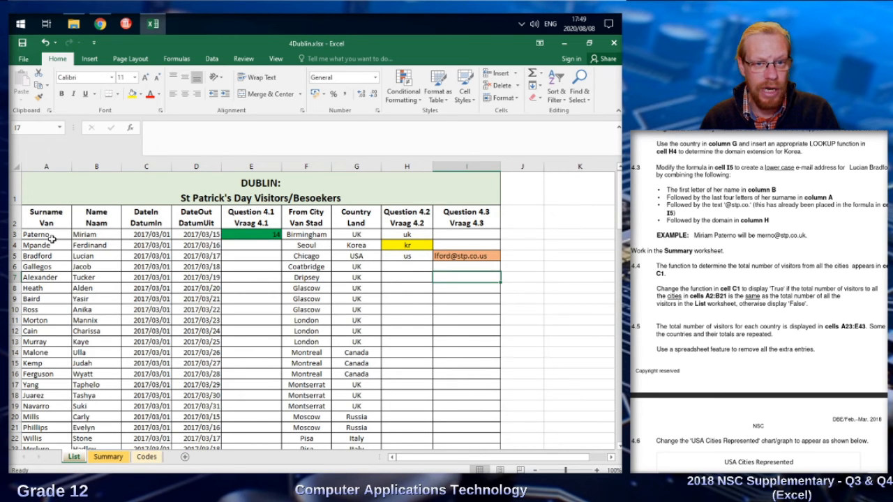
{"action": "left_click_drag", "start_coordinate": [49, 235], "coordinate": [52, 402]}
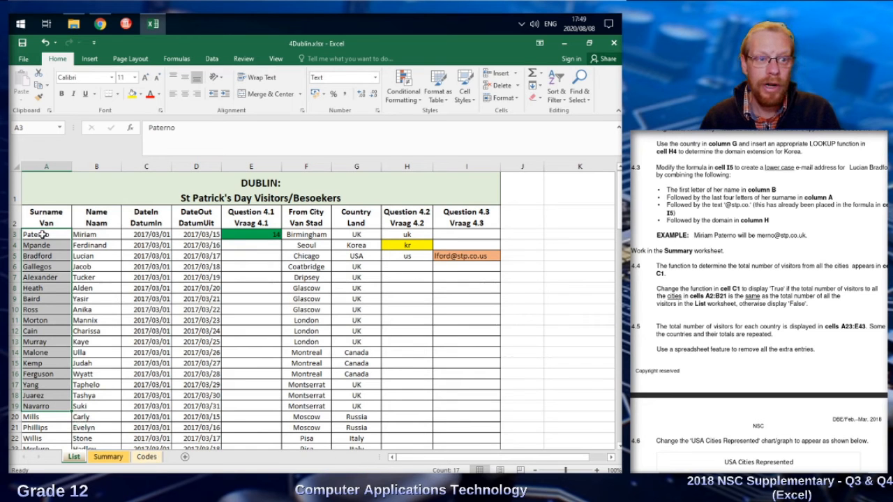
{"action": "left_click", "coordinate": [112, 457]}
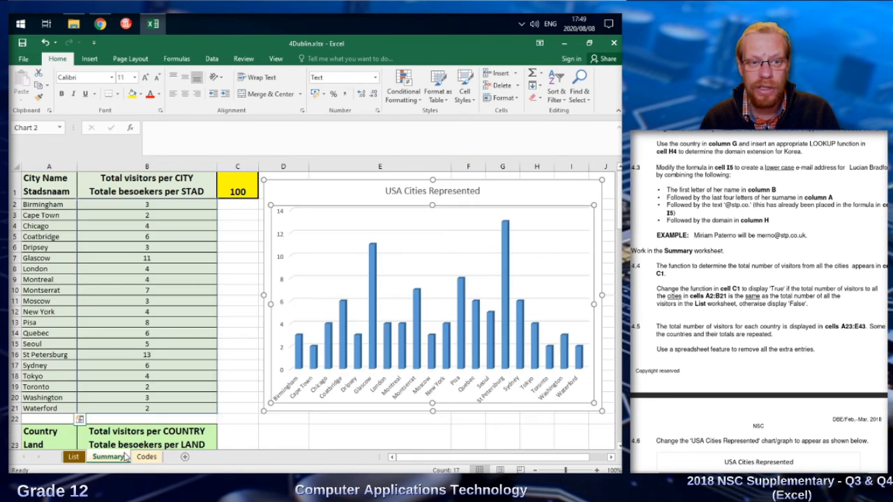
Step: Extend the SUM formula in C1 with an equals comparison and an opened COUNTA function
{"action": "left_click", "coordinate": [237, 187]}
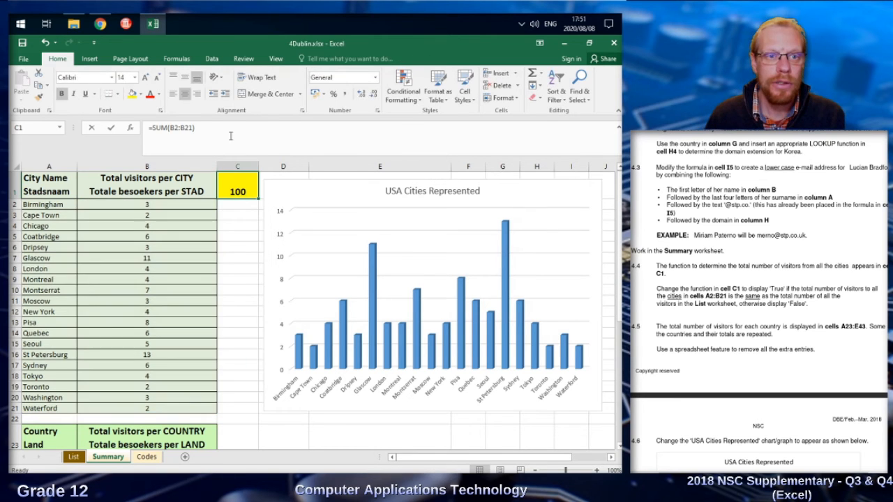
{"action": "left_click", "coordinate": [267, 144]}
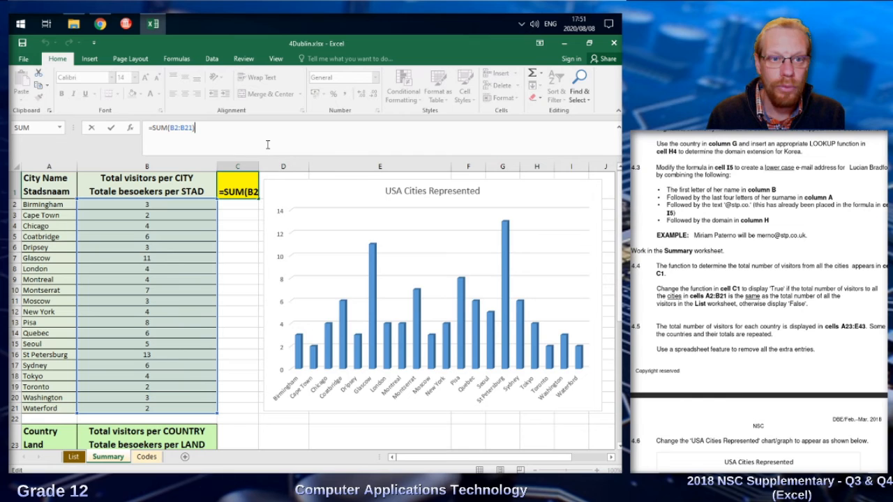
{"action": "type", "text": "="}
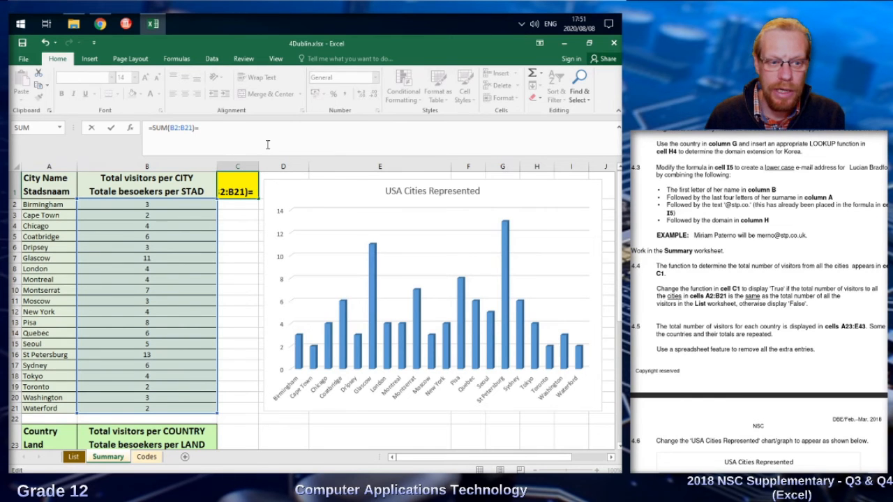
{"action": "type", "text": "co"}
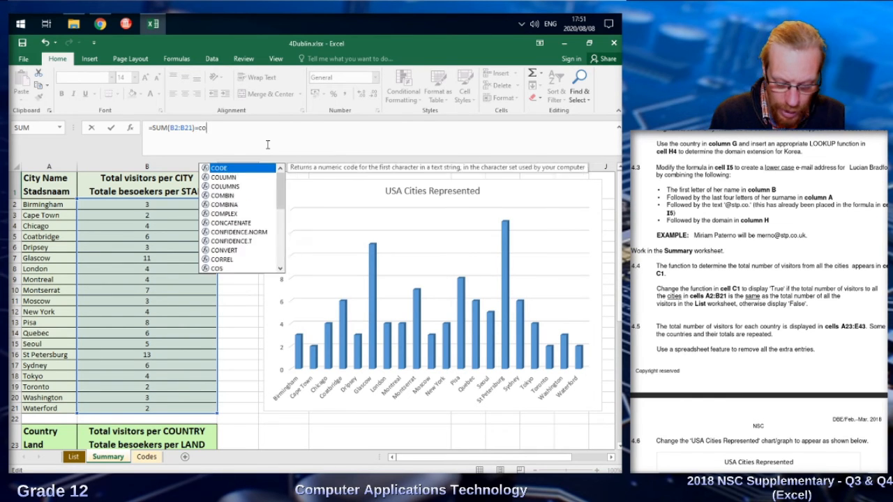
{"action": "type", "text": "unta("}
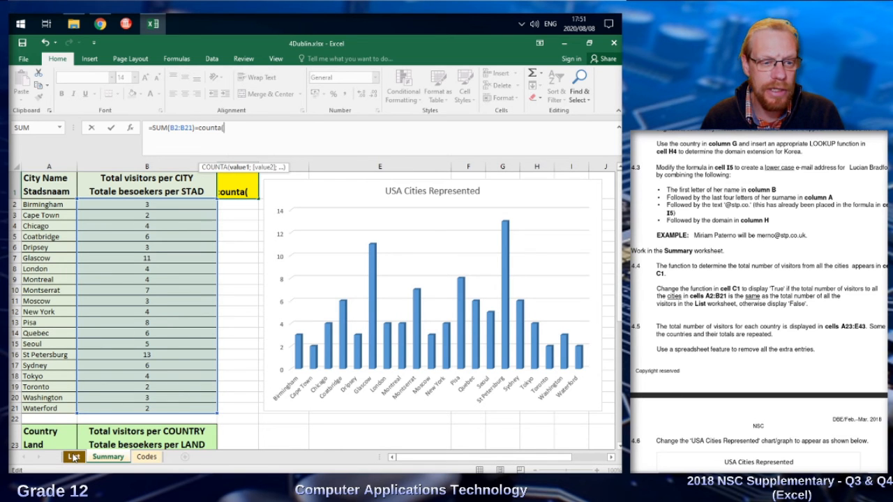
Step: Check the extent of the visitor rows on List and complete the COUNTA argument in C1 as Summary!a3:a102 with a closing bracket
{"action": "left_click", "coordinate": [74, 456]}
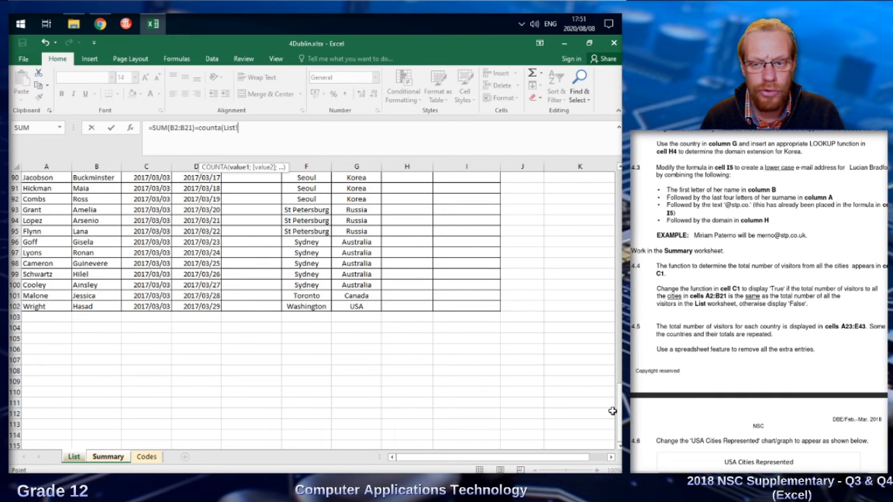
{"action": "left_click_drag", "start_coordinate": [613, 411], "coordinate": [597, 174]}
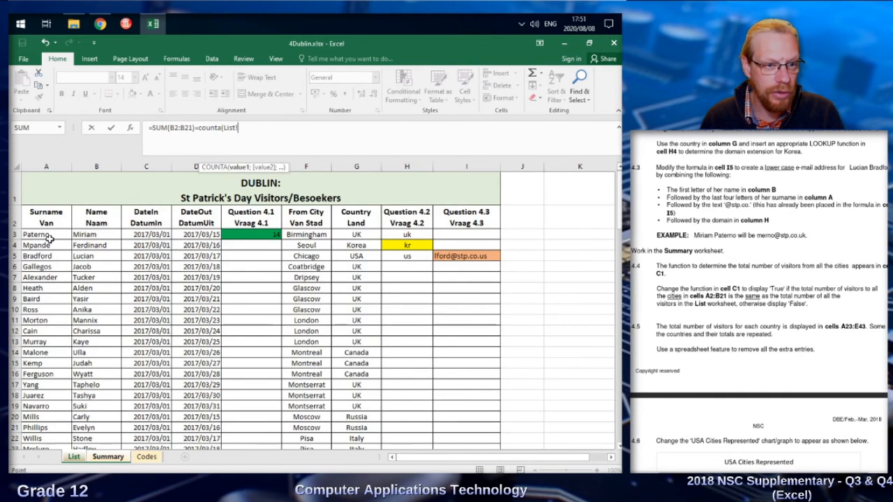
{"action": "left_click", "coordinate": [146, 456]}
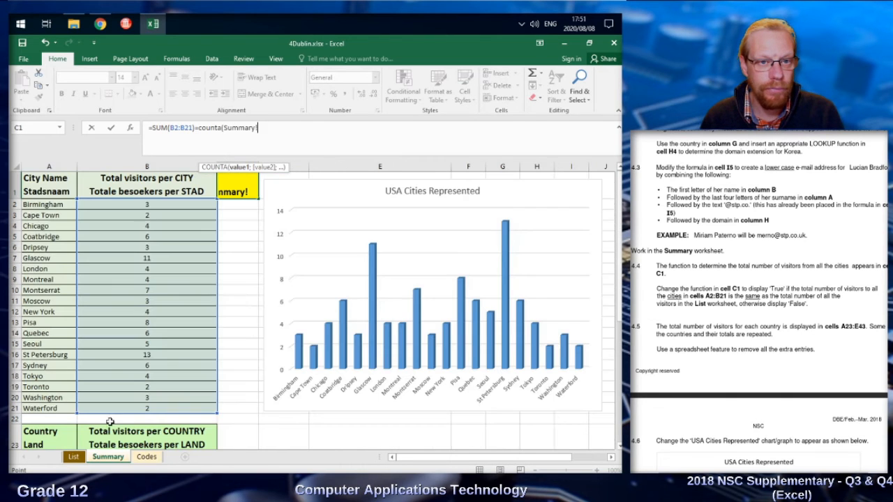
{"action": "left_click", "coordinate": [108, 456]}
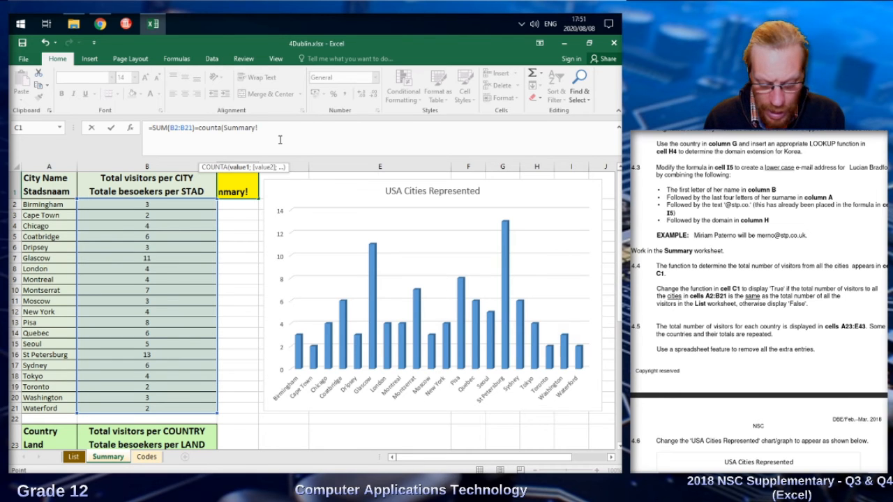
{"action": "type", "text": "a3:"}
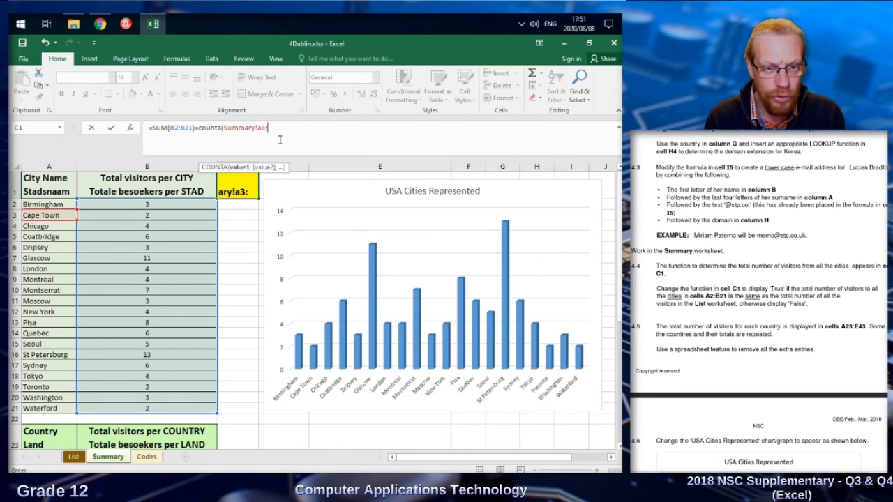
{"action": "type", "text": "a102"}
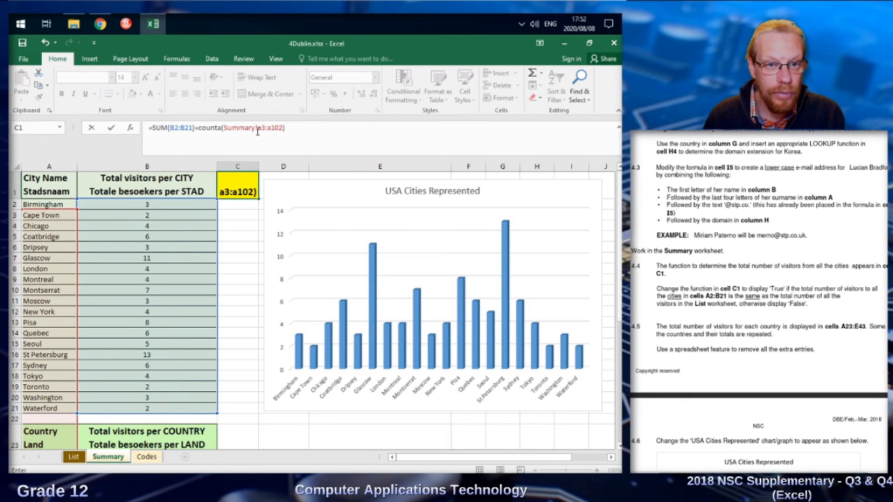
Step: Replace the sheet name Summary in the COUNTA reference of C1 with List and commit the formula
{"action": "left_click_drag", "start_coordinate": [256, 128], "coordinate": [223, 128]}
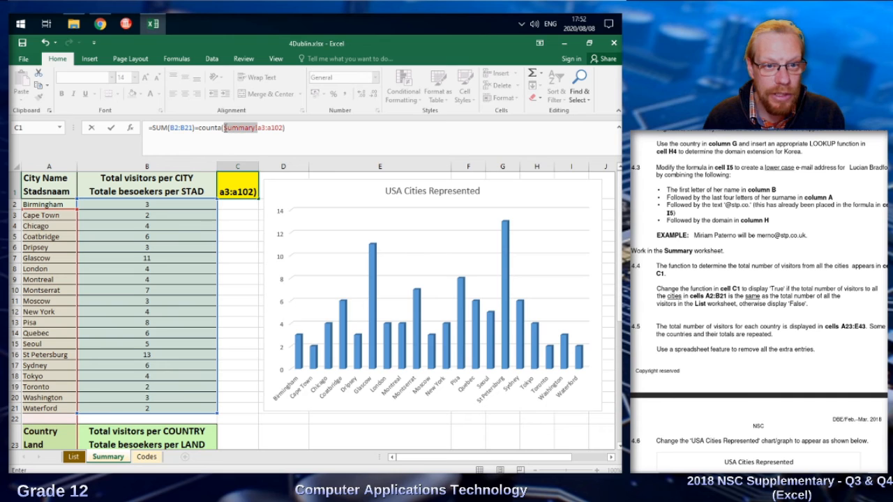
{"action": "left_click", "coordinate": [266, 127]}
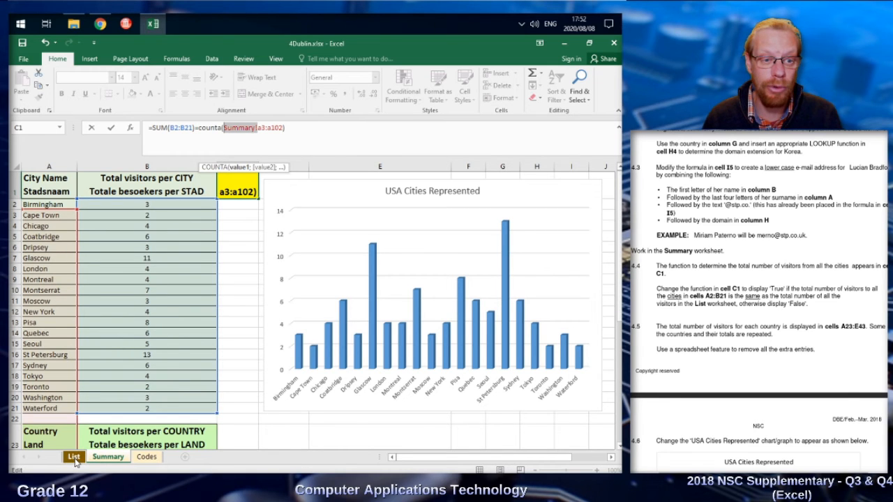
{"action": "left_click_drag", "start_coordinate": [253, 130], "coordinate": [223, 129]}
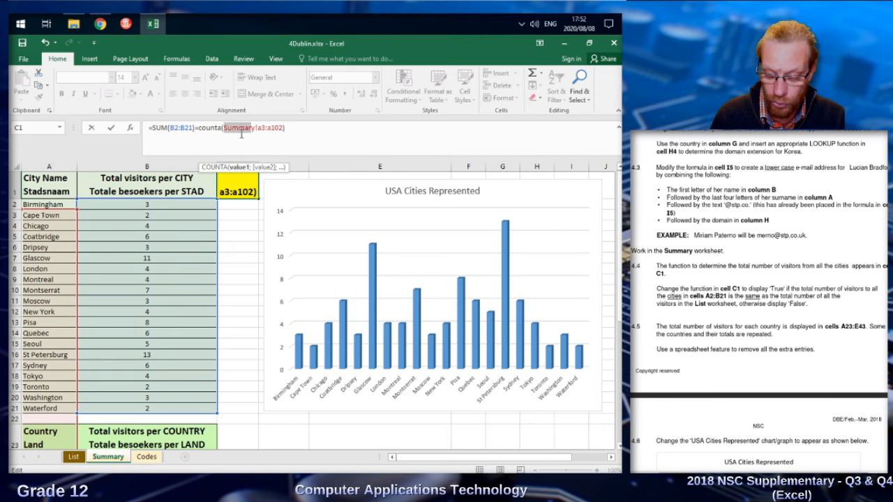
{"action": "key", "text": "BackSpace"}
{"action": "type", "text": "List"}
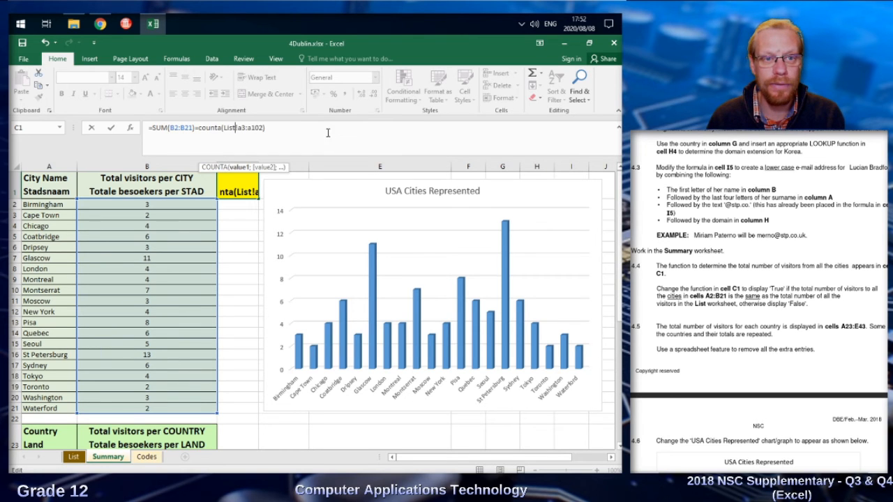
{"action": "key", "text": "Return"}
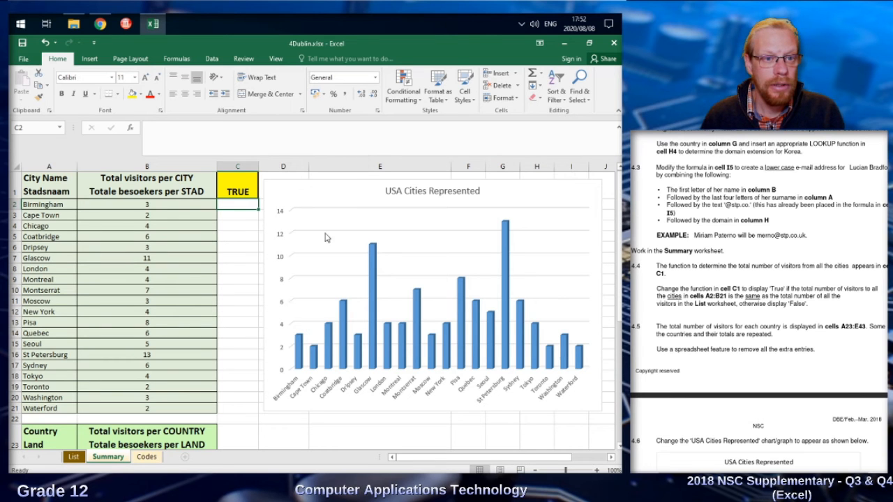
Step: Test the comparison in C1 by changing the Cape Town total in B3 to 3 and restoring it to 2
{"action": "left_click", "coordinate": [175, 216]}
{"action": "type", "text": "3"}
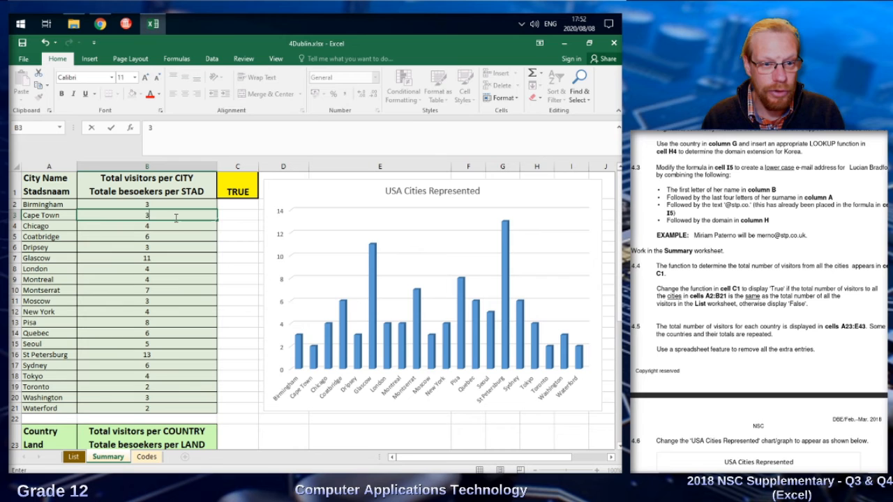
{"action": "key", "text": "Return"}
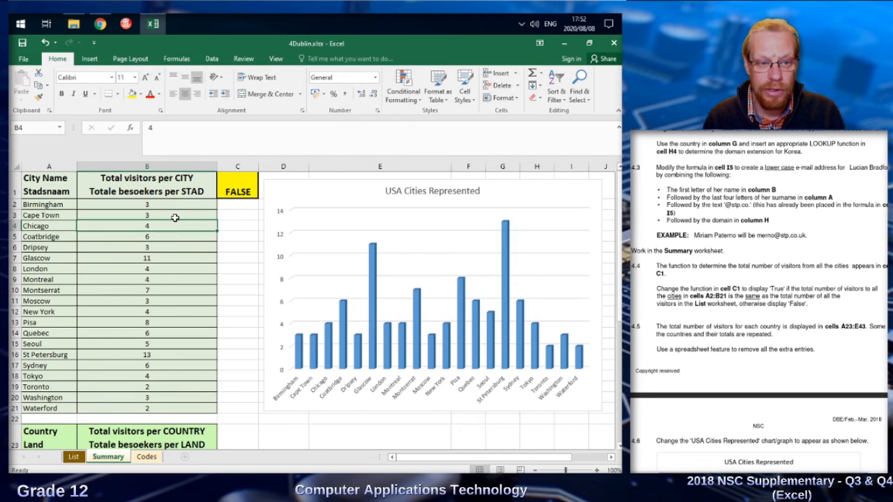
{"action": "left_click", "coordinate": [176, 217]}
{"action": "type", "text": "2"}
{"action": "key", "text": "Return"}
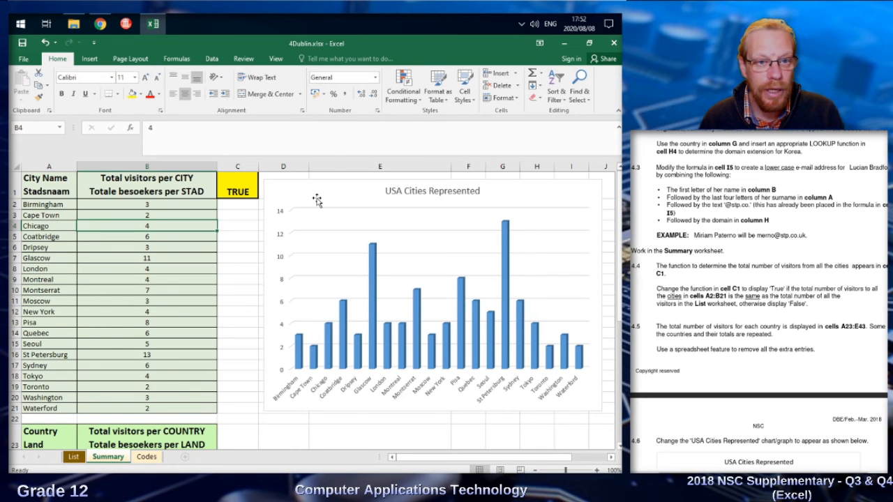
Step: Replace the equals operator between SUM and COUNTA in the formula of C1 with > and commit it
{"action": "left_click", "coordinate": [249, 192]}
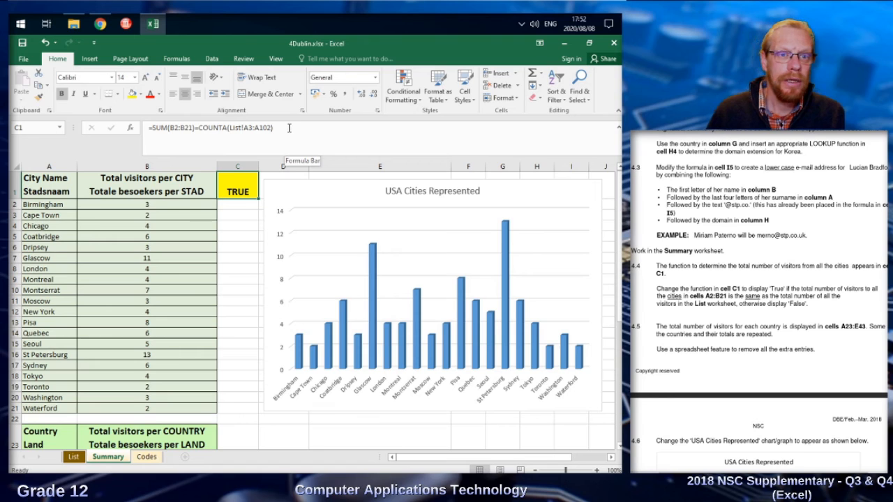
{"action": "left_click", "coordinate": [154, 128]}
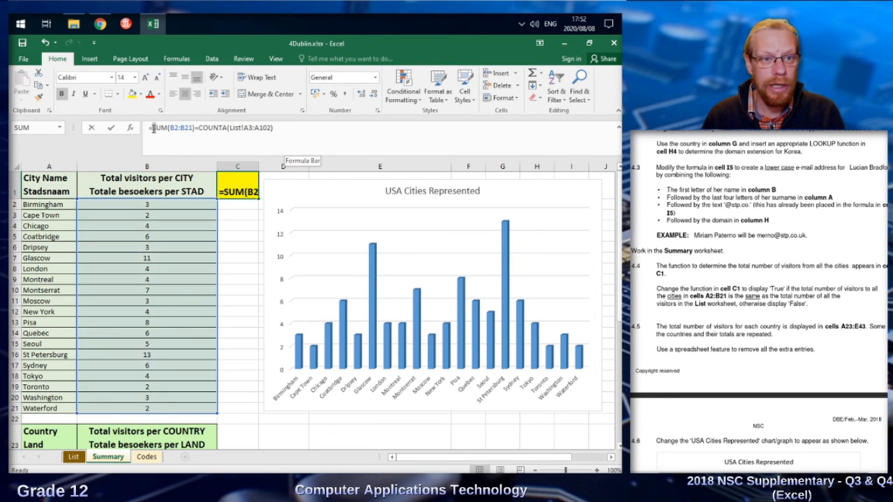
{"action": "left_click", "coordinate": [155, 132]}
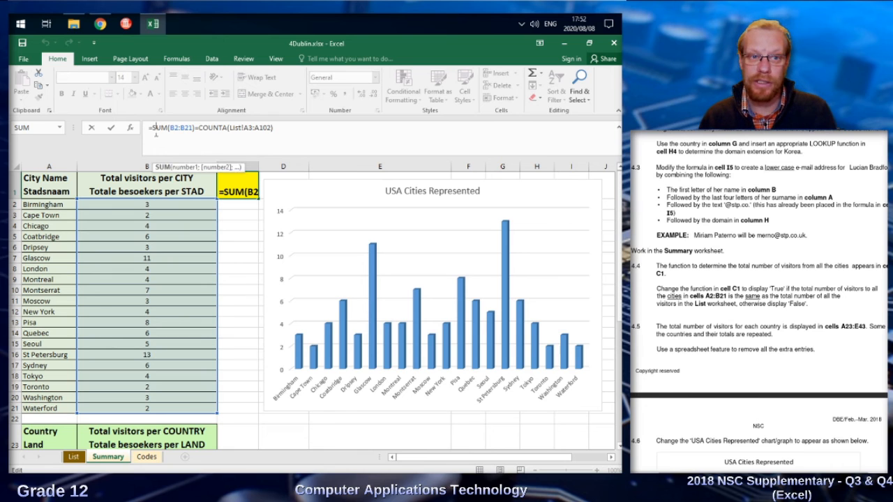
{"action": "left_click", "coordinate": [198, 128]}
{"action": "left_click_drag", "start_coordinate": [272, 128], "coordinate": [157, 127]}
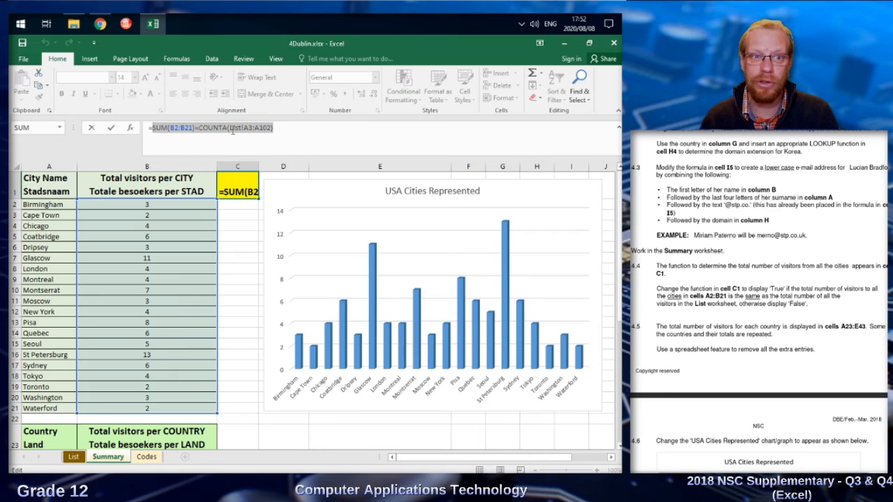
{"action": "left_click", "coordinate": [200, 127]}
{"action": "key", "text": "Left"}
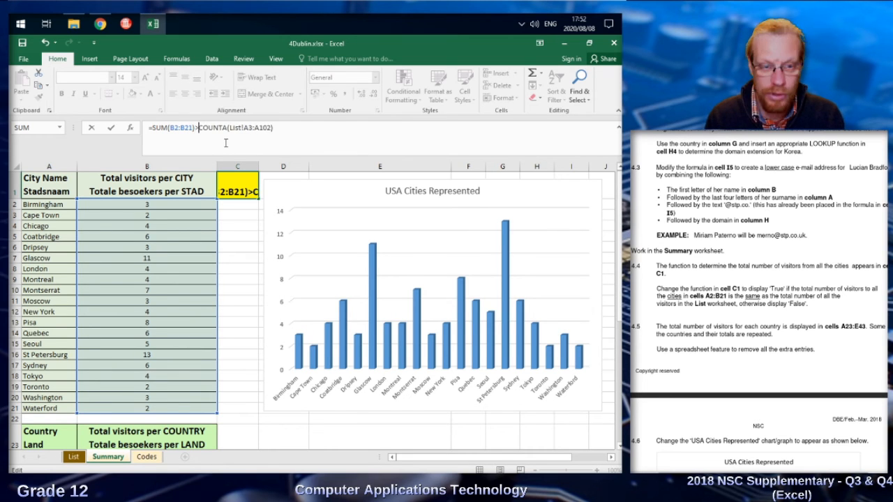
{"action": "key", "text": "Return"}
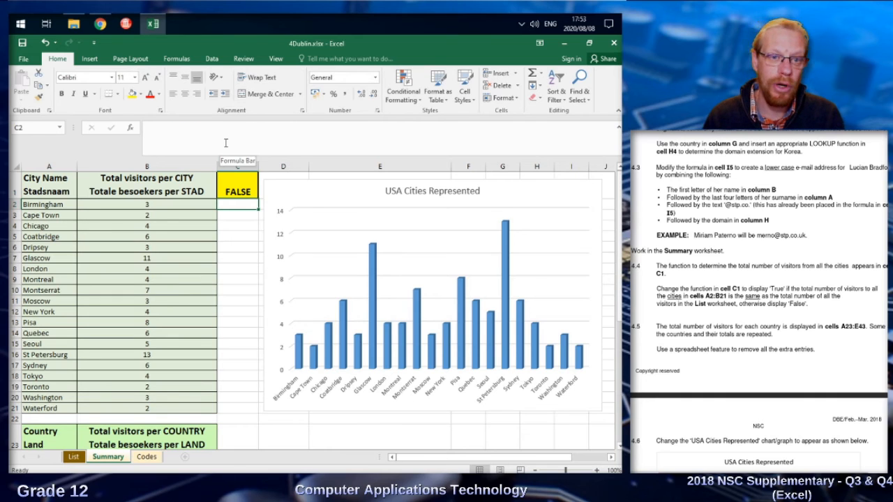
Step: Restore the equals operator between the SUM and COUNTA functions in C1 and commit the formula
{"action": "key", "text": "Up"}
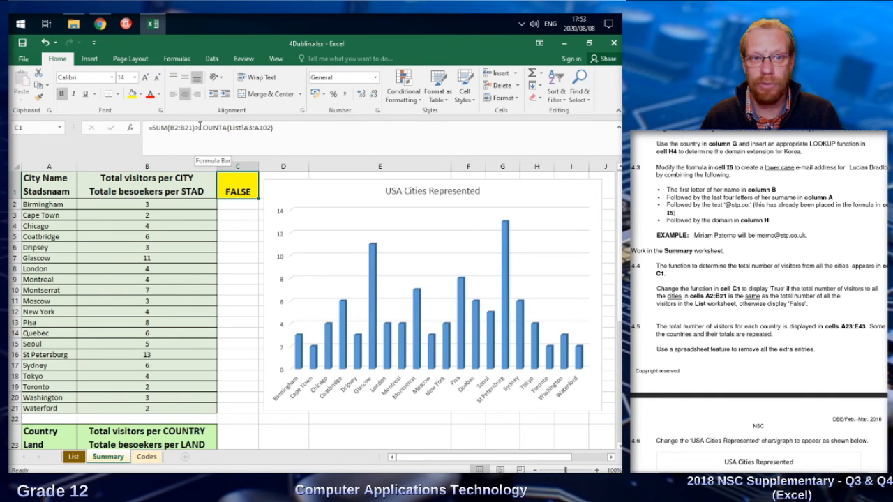
{"action": "left_click", "coordinate": [200, 129]}
{"action": "key", "text": "BackSpace"}
{"action": "type", "text": "="}
{"action": "key", "text": "Return"}
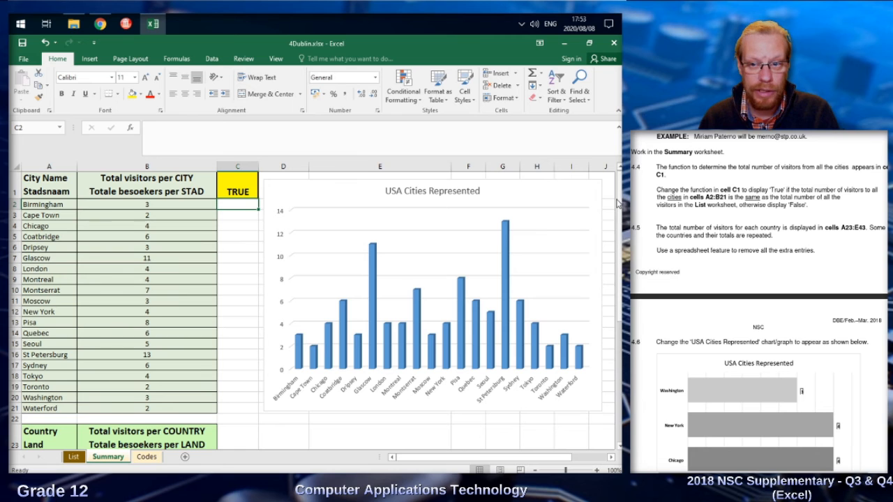
Step: Apply an in-place Advanced Filter to the country totals in A23:B43, keeping unique records only
{"action": "left_click_drag", "start_coordinate": [619, 230], "coordinate": [620, 275]}
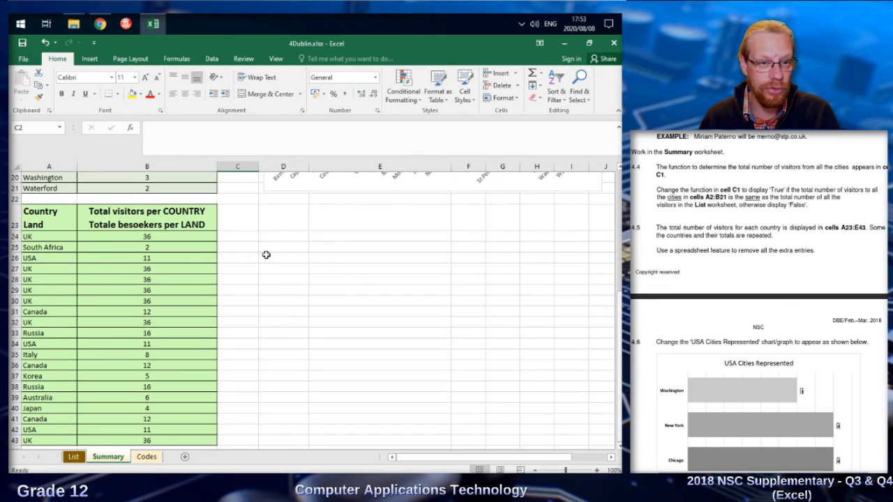
{"action": "left_click", "coordinate": [36, 223]}
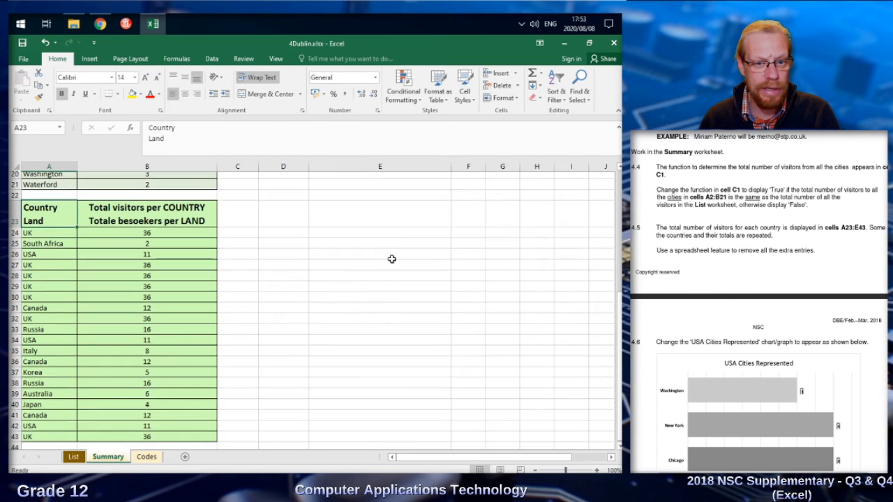
{"action": "scroll", "coordinate": [394, 258], "scroll_direction": "down", "scroll_amount": 8}
{"action": "scroll", "coordinate": [391, 255], "scroll_direction": "up", "scroll_amount": 7}
{"action": "scroll", "coordinate": [388, 256], "scroll_direction": "up", "scroll_amount": 2}
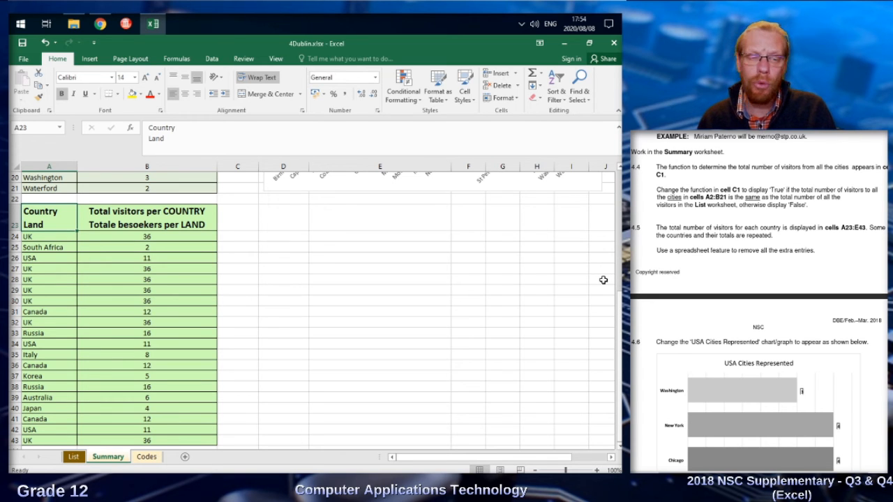
{"action": "scroll", "coordinate": [603, 280], "scroll_direction": "down", "scroll_amount": 1}
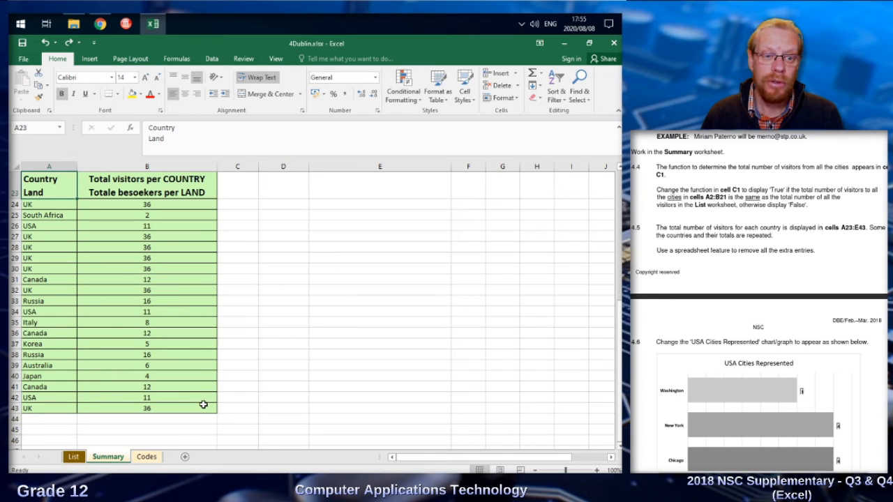
{"action": "left_click_drag", "start_coordinate": [198, 405], "coordinate": [35, 184]}
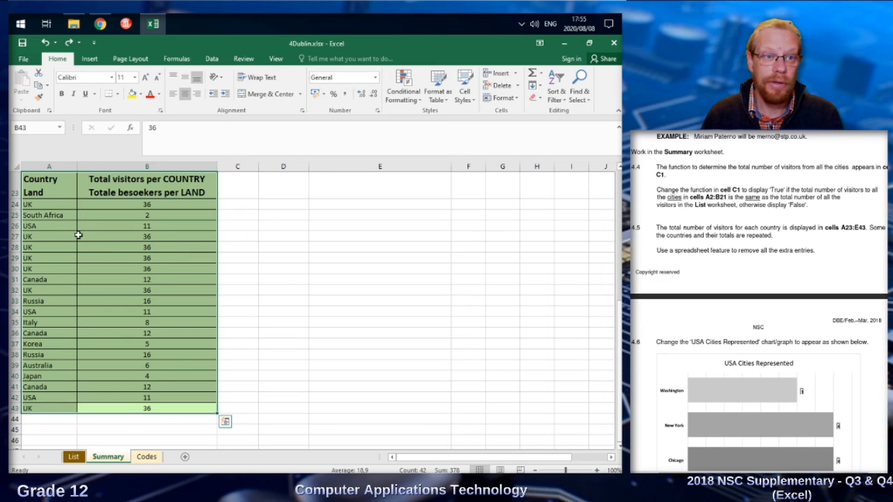
{"action": "left_click", "coordinate": [212, 60]}
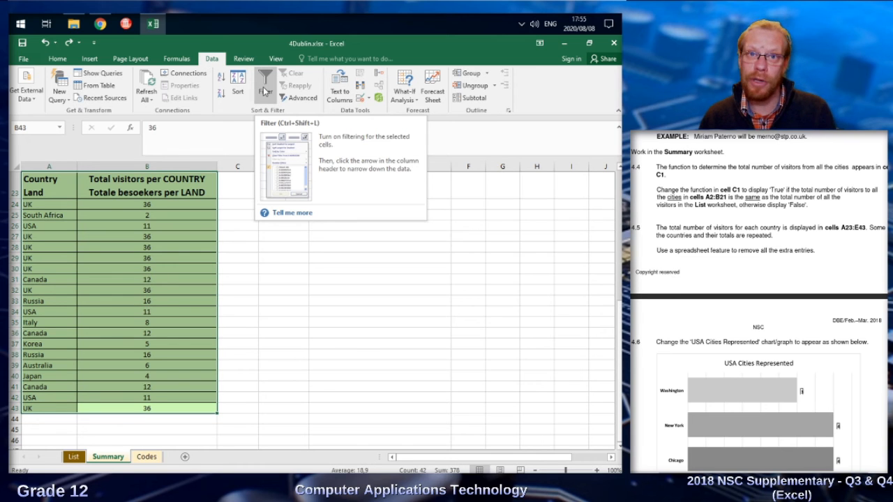
{"action": "left_click", "coordinate": [302, 98]}
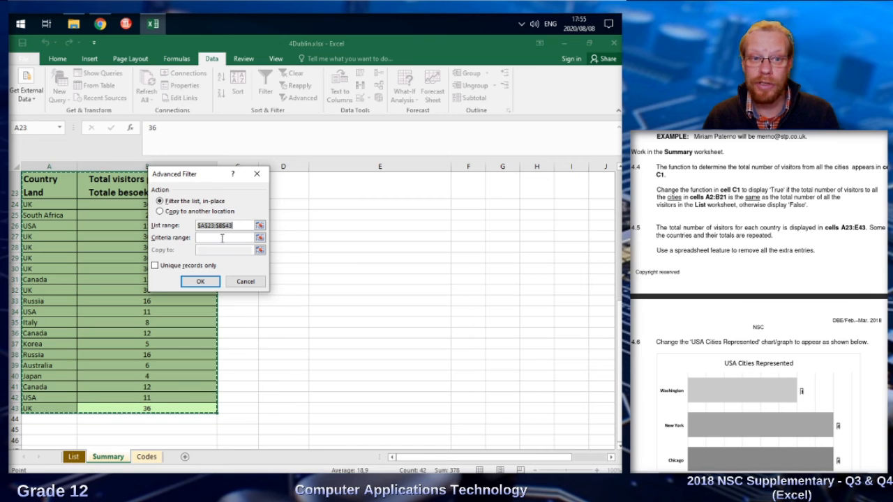
{"action": "left_click", "coordinate": [154, 266]}
{"action": "left_click", "coordinate": [197, 281]}
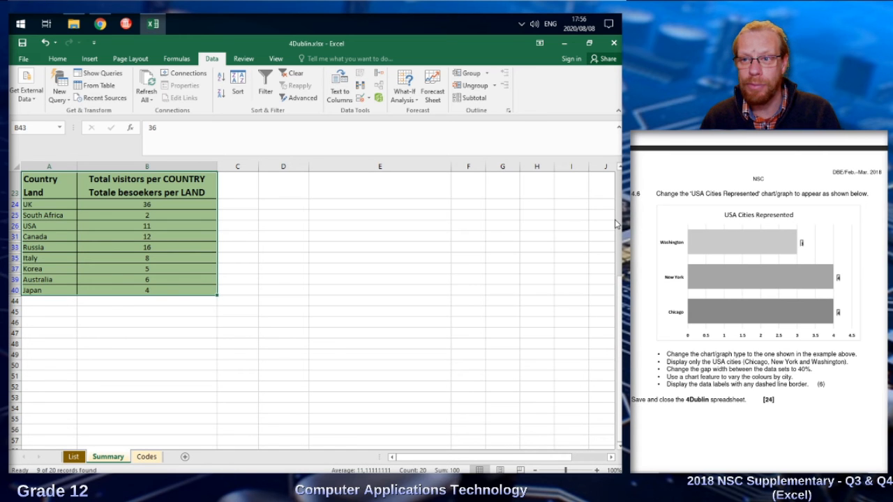
Step: Open the data source of the USA Cities Represented chart and exclude Birmingham, Coatbridge and Dripsey from its categories
{"action": "scroll", "coordinate": [507, 257], "scroll_direction": "up", "scroll_amount": 7}
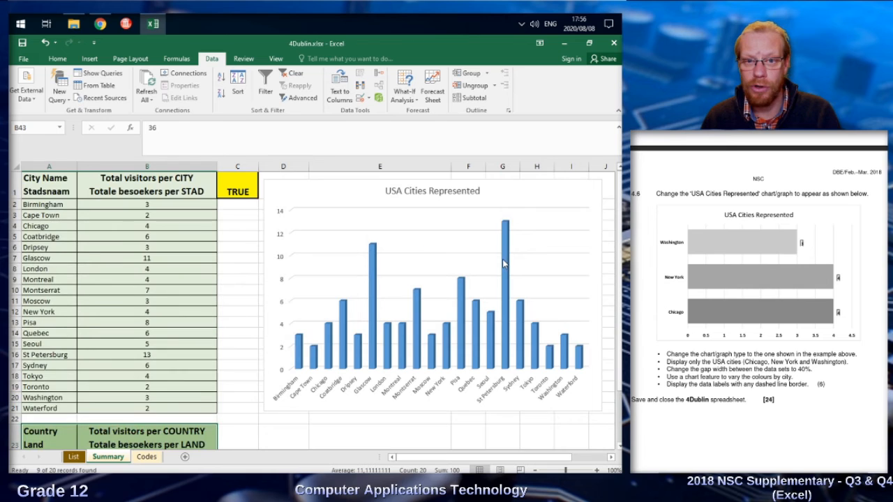
{"action": "scroll", "coordinate": [503, 263], "scroll_direction": "down", "scroll_amount": 1}
{"action": "scroll", "coordinate": [448, 294], "scroll_direction": "up", "scroll_amount": 1}
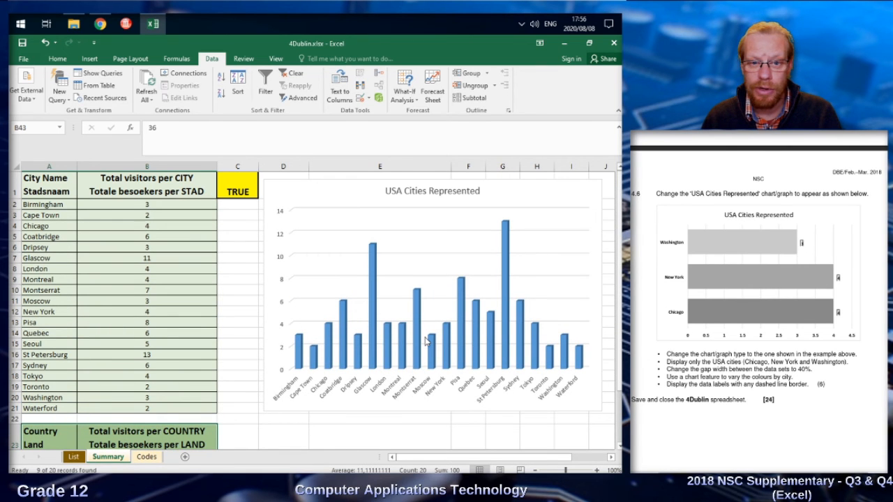
{"action": "left_click", "coordinate": [402, 264]}
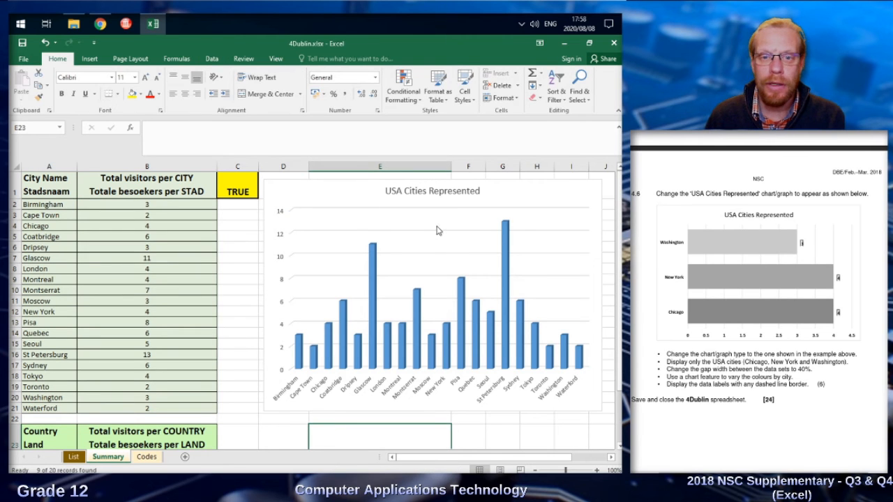
{"action": "right_click", "coordinate": [437, 230]}
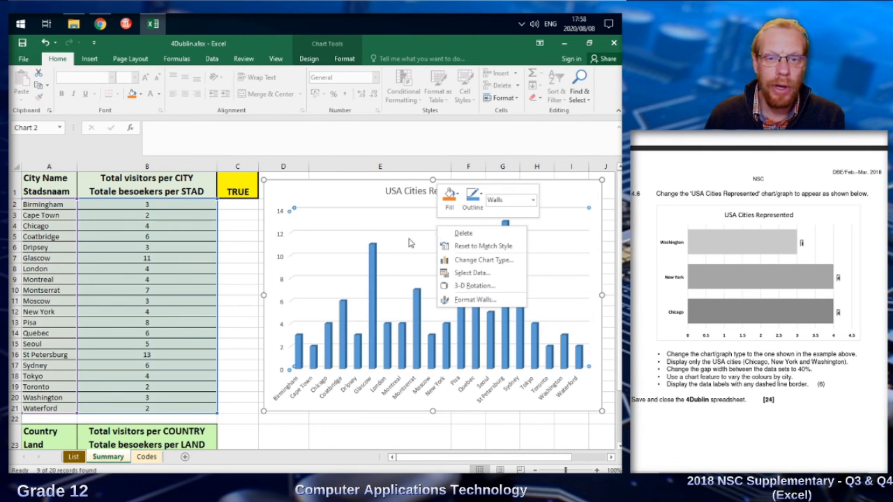
{"action": "left_click", "coordinate": [471, 273]}
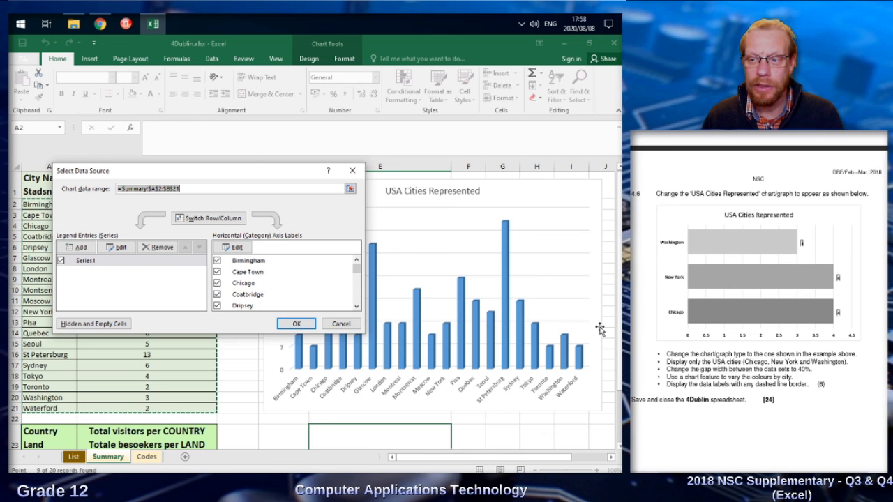
{"action": "left_click", "coordinate": [218, 260]}
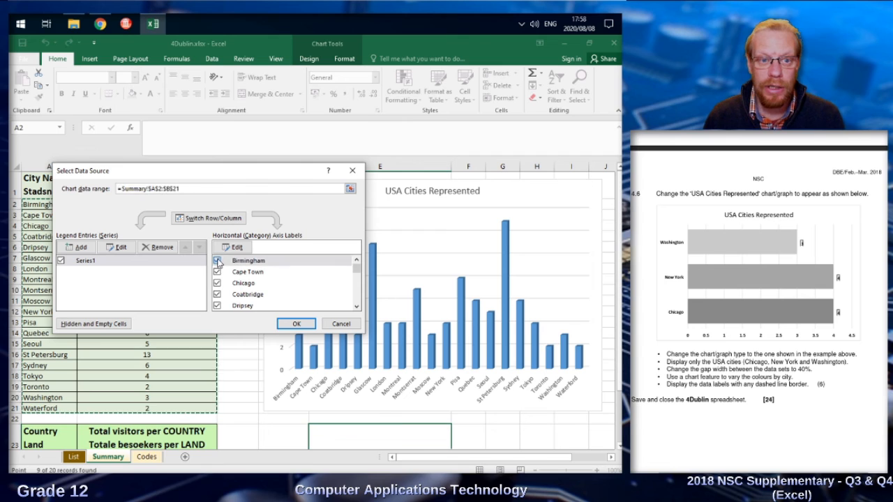
{"action": "left_click", "coordinate": [217, 272]}
{"action": "left_click", "coordinate": [217, 294]}
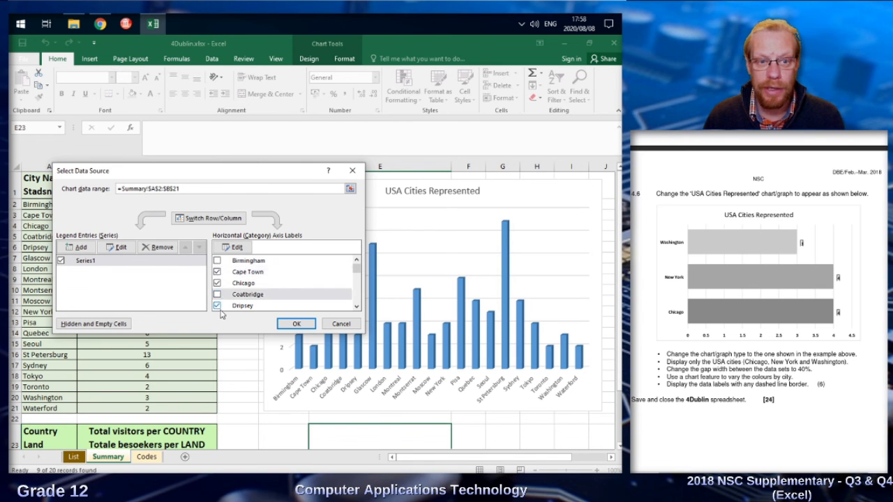
{"action": "left_click", "coordinate": [217, 305]}
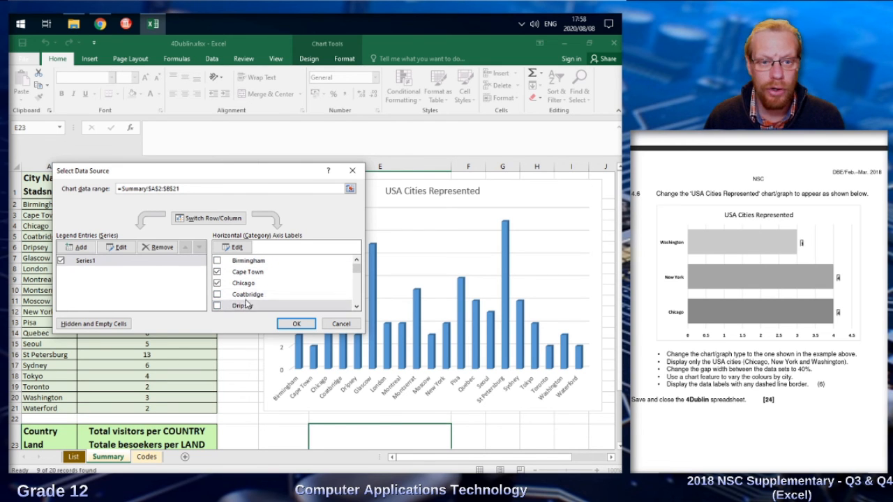
Step: Exclude London, Montreal, Montserrat, Moscow, Pisa and Quebec from the chart's categories
{"action": "scroll", "coordinate": [246, 304], "scroll_direction": "down", "scroll_amount": 2}
{"action": "left_click", "coordinate": [217, 277]}
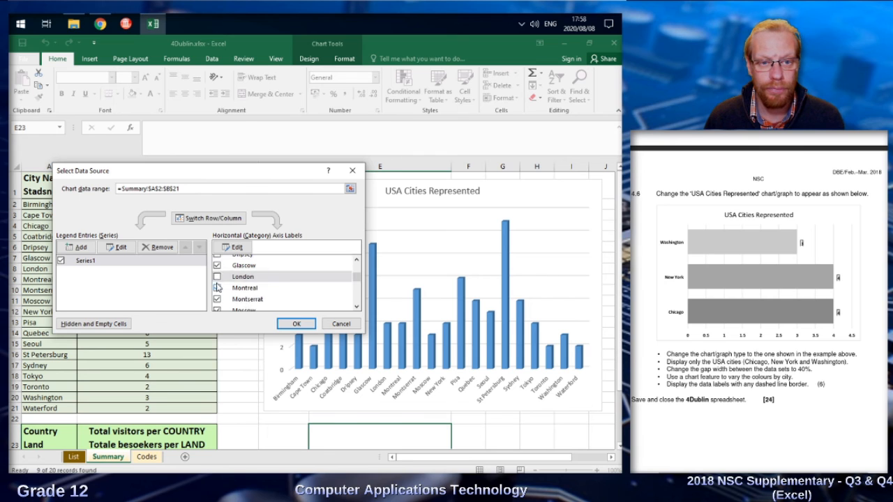
{"action": "left_click", "coordinate": [217, 288]}
{"action": "left_click", "coordinate": [217, 299]}
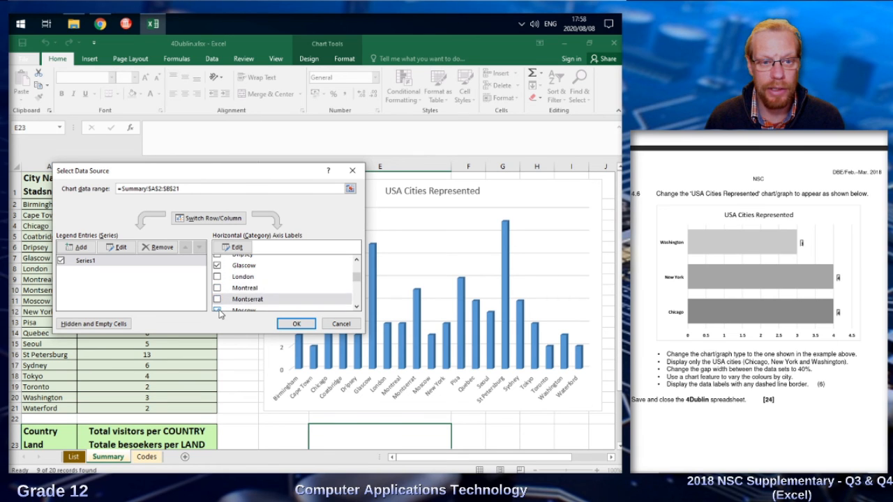
{"action": "left_click", "coordinate": [217, 309]}
{"action": "scroll", "coordinate": [239, 288], "scroll_direction": "down", "scroll_amount": 2}
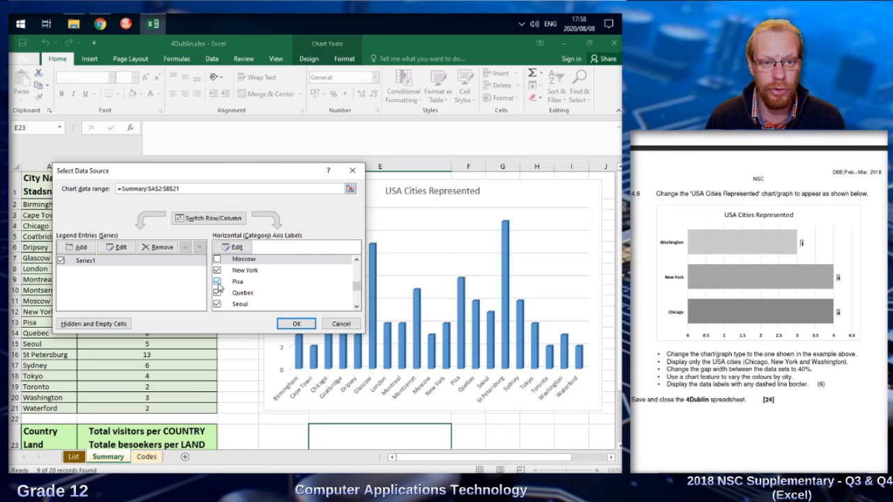
{"action": "left_click", "coordinate": [217, 282]}
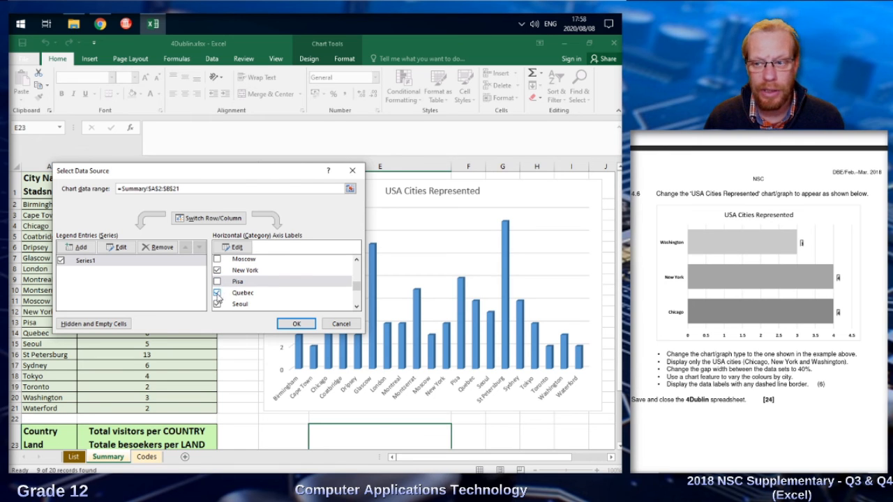
{"action": "left_click", "coordinate": [217, 294]}
Step: Exclude St Petersburg, Sydney, Tokyo, Toronto and Waterford from the chart's categories and apply the data source changes
{"action": "scroll", "coordinate": [223, 287], "scroll_direction": "down", "scroll_amount": 2}
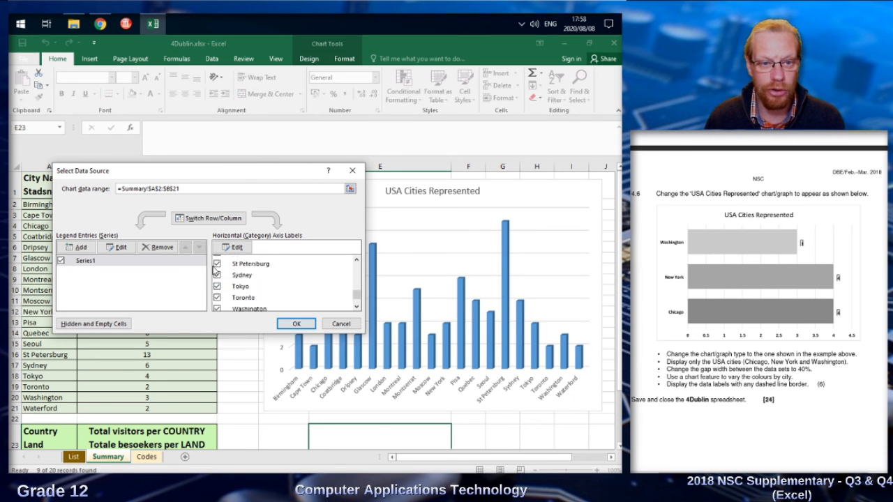
{"action": "left_click", "coordinate": [217, 264]}
{"action": "left_click", "coordinate": [217, 275]}
{"action": "left_click", "coordinate": [216, 286]}
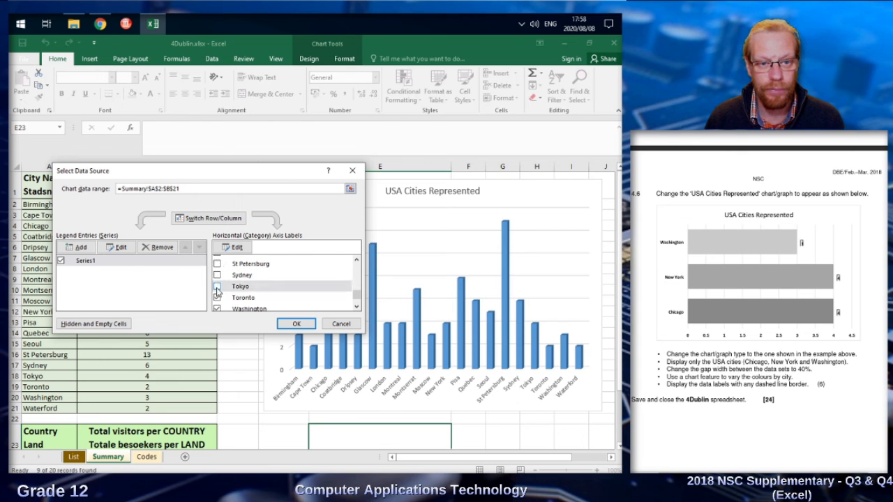
{"action": "left_click", "coordinate": [217, 297]}
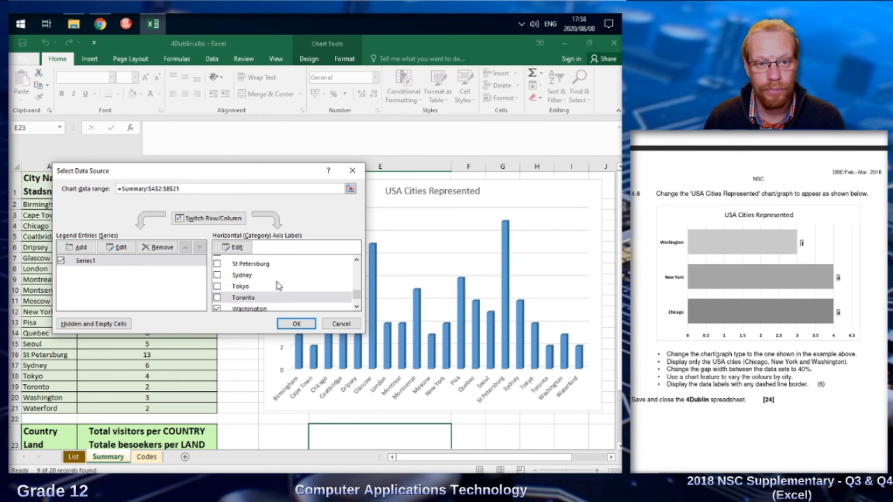
{"action": "scroll", "coordinate": [279, 287], "scroll_direction": "down", "scroll_amount": 1}
{"action": "left_click", "coordinate": [217, 305]}
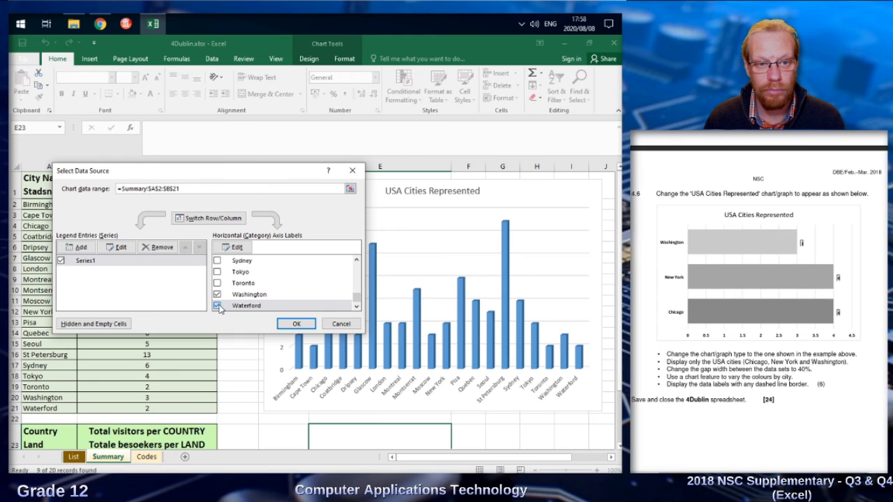
{"action": "left_click", "coordinate": [295, 324]}
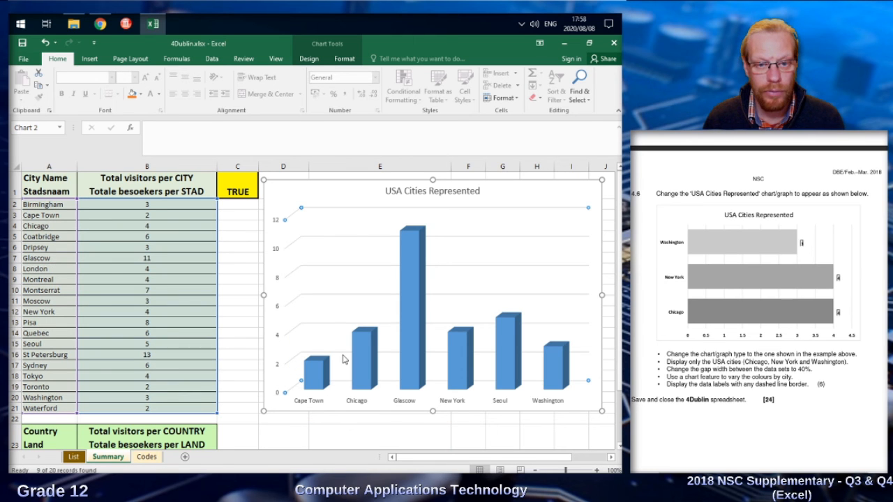
Step: Exclude Cape Town, Glascow and Seoul from the USA Cities Represented chart's categories and apply the data source changes
{"action": "right_click", "coordinate": [408, 320]}
{"action": "left_click", "coordinate": [452, 372]}
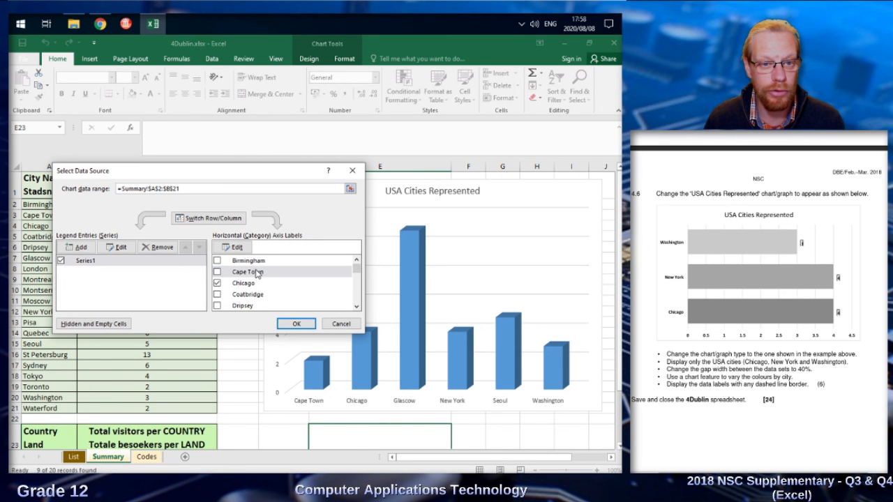
{"action": "scroll", "coordinate": [218, 274], "scroll_direction": "down", "scroll_amount": 2}
{"action": "left_click", "coordinate": [217, 265]}
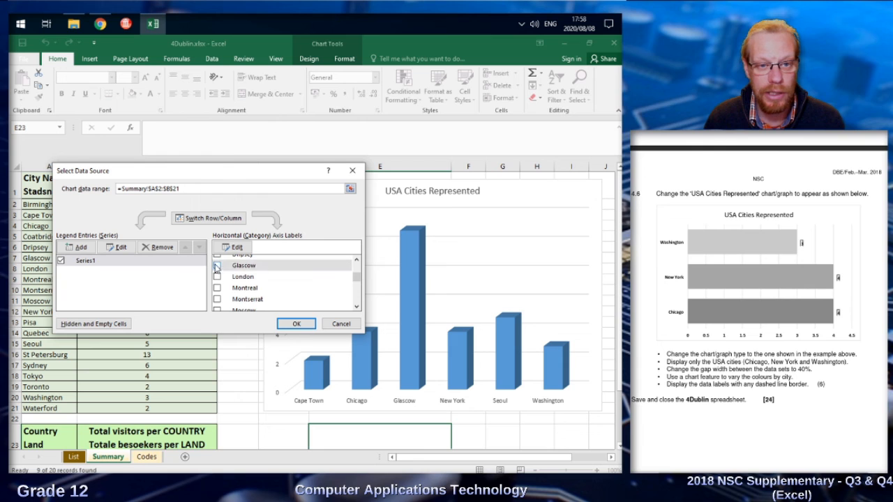
{"action": "scroll", "coordinate": [263, 266], "scroll_direction": "down", "scroll_amount": 1}
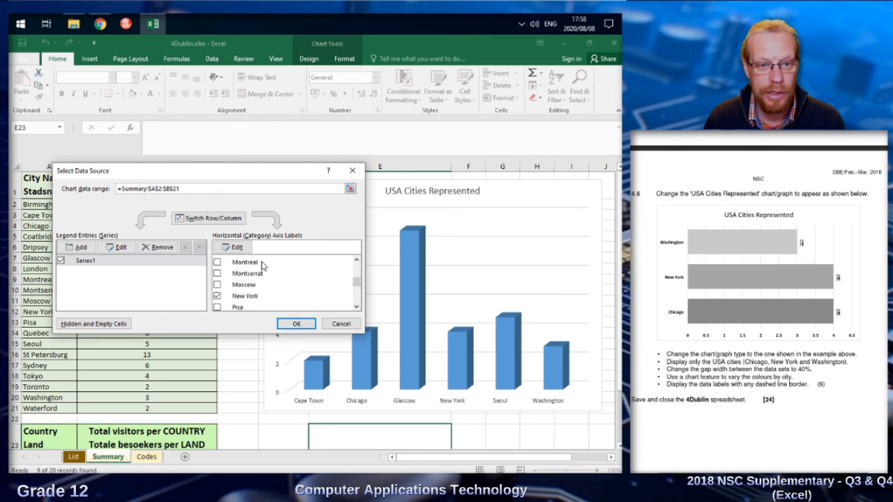
{"action": "scroll", "coordinate": [237, 292], "scroll_direction": "down", "scroll_amount": 1}
{"action": "left_click", "coordinate": [217, 304]}
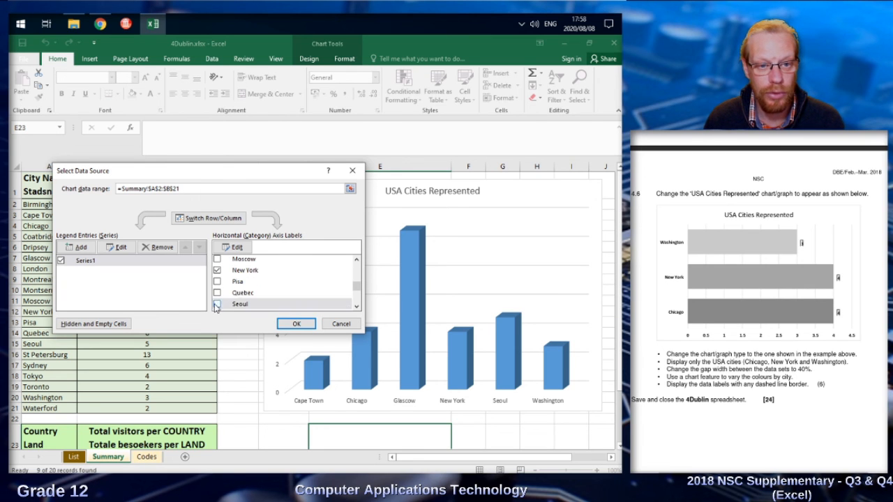
{"action": "left_click", "coordinate": [294, 324]}
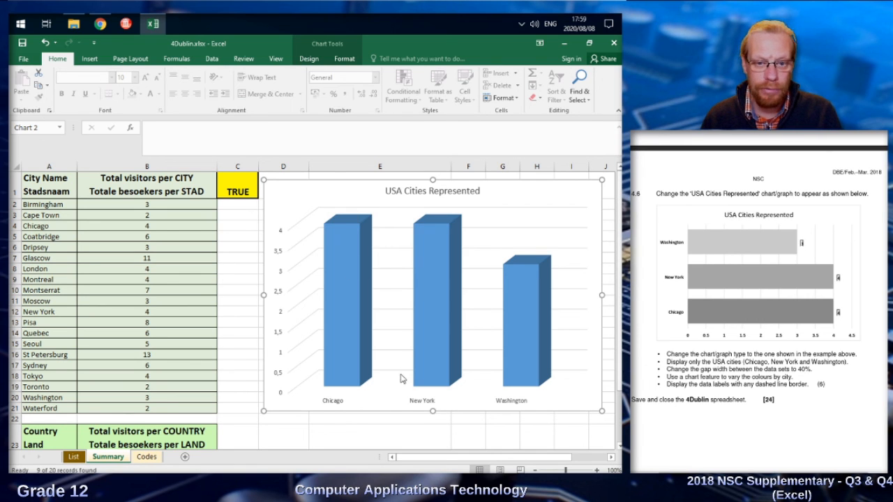
Step: Change the USA Cities Represented chart to a 2-D horizontal bar chart with one bar per city
{"action": "right_click", "coordinate": [505, 212]}
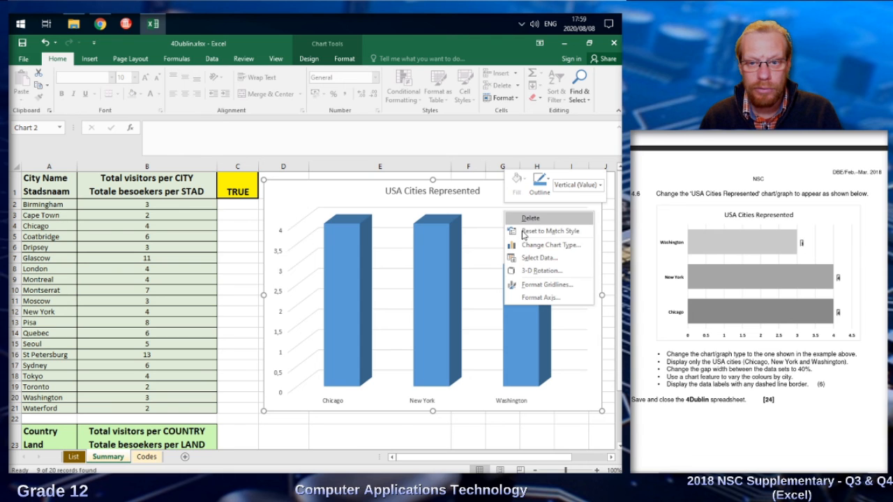
{"action": "left_click", "coordinate": [540, 245]}
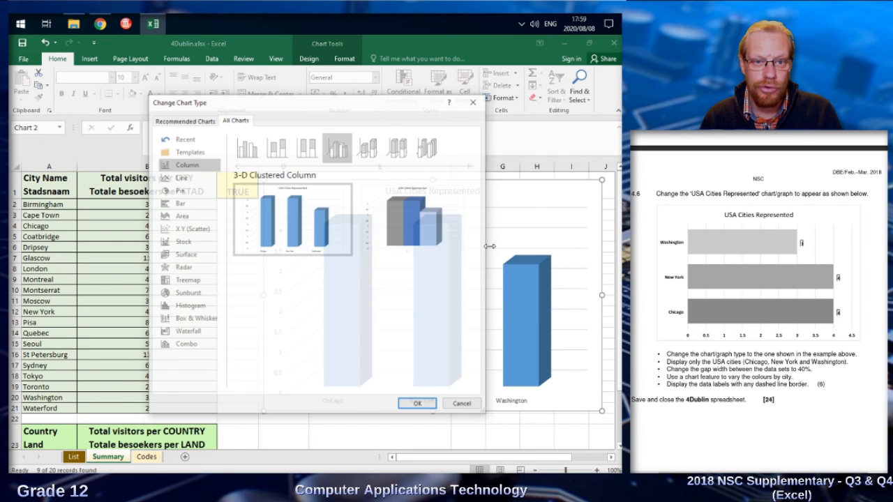
{"action": "left_click", "coordinate": [180, 204]}
{"action": "mouse_move", "coordinate": [302, 224]}
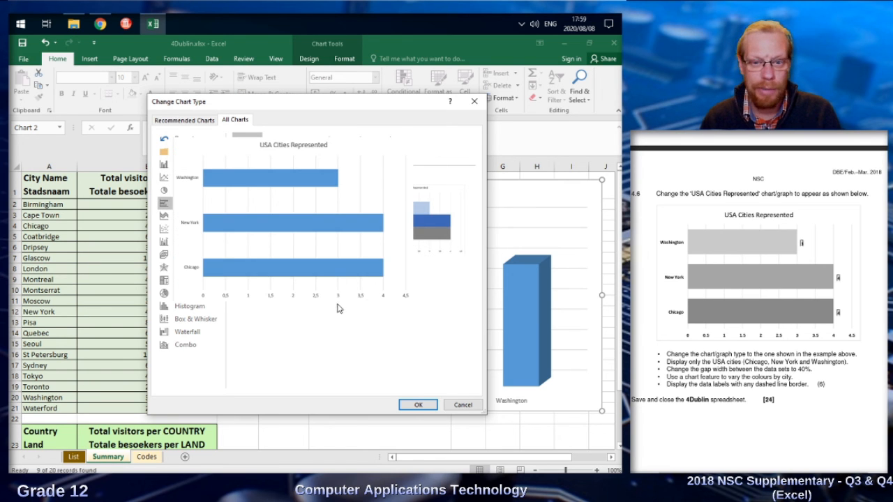
{"action": "left_click", "coordinate": [422, 404]}
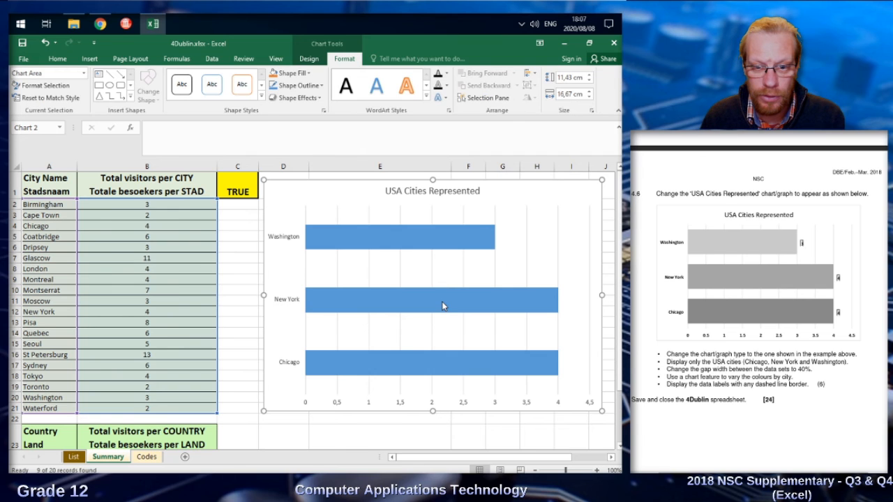
Step: Set the gap width of the chart's data series to 40% and vary its fill colours by point
{"action": "left_click", "coordinate": [441, 301]}
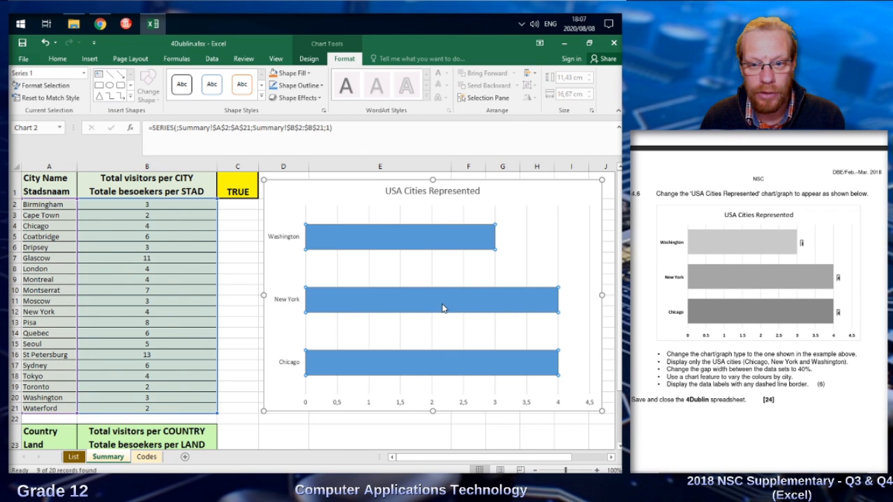
{"action": "right_click", "coordinate": [440, 310]}
{"action": "left_click", "coordinate": [507, 403]}
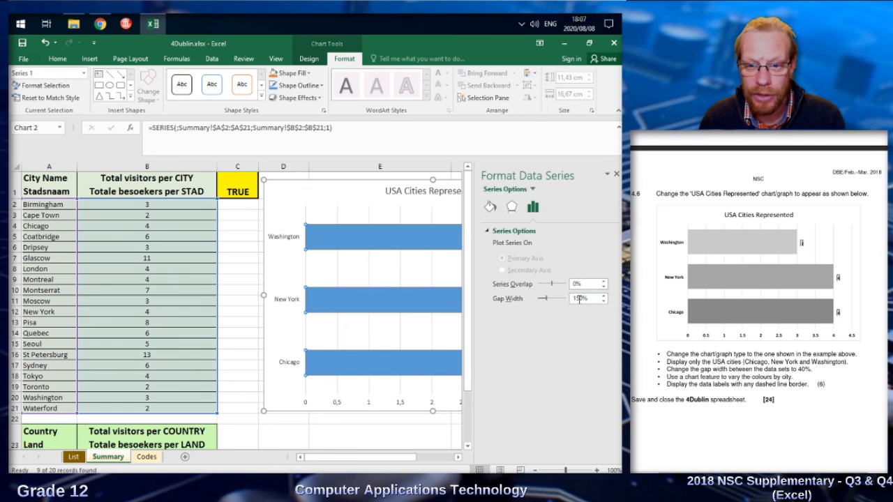
{"action": "left_click_drag", "start_coordinate": [585, 298], "coordinate": [562, 302]}
{"action": "type", "text": "40%"}
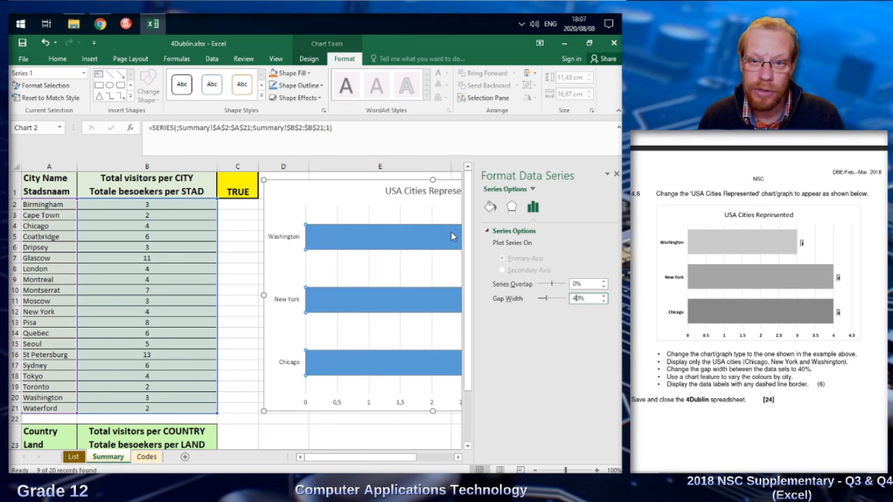
{"action": "left_click", "coordinate": [490, 208]}
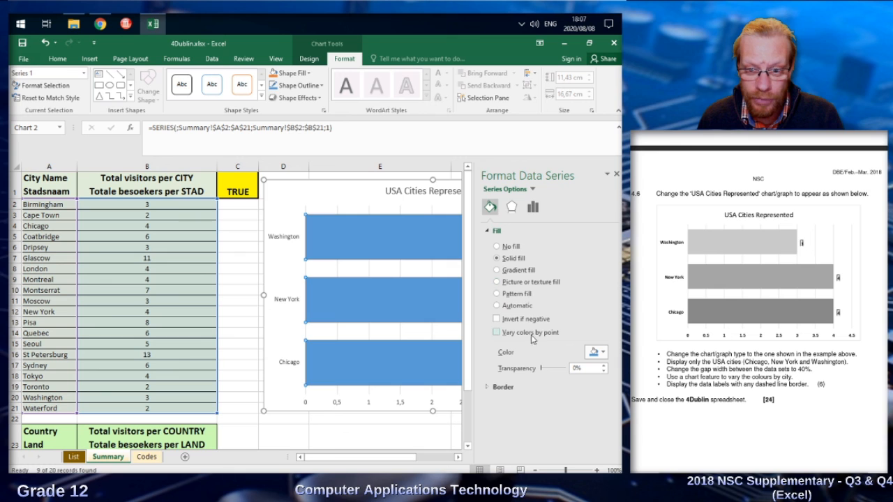
{"action": "left_click", "coordinate": [499, 333]}
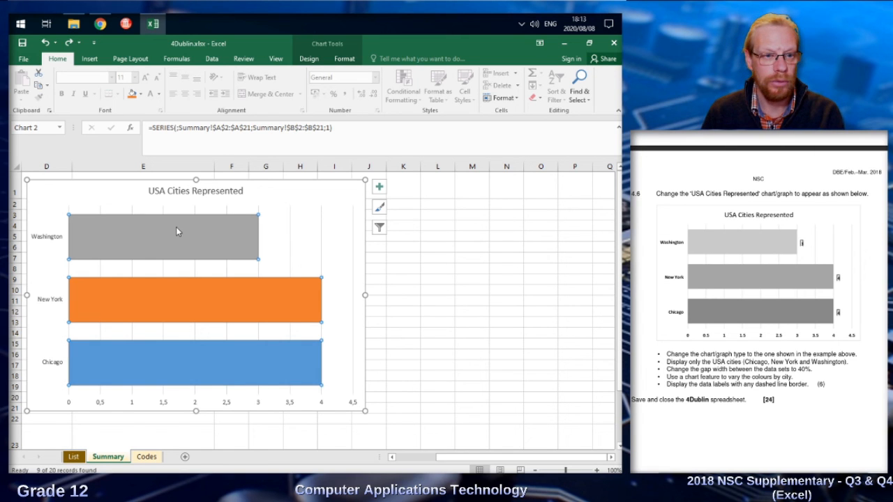
Step: Select the whole data series and add value data labels at the outside end of the bars
{"action": "left_click", "coordinate": [216, 227]}
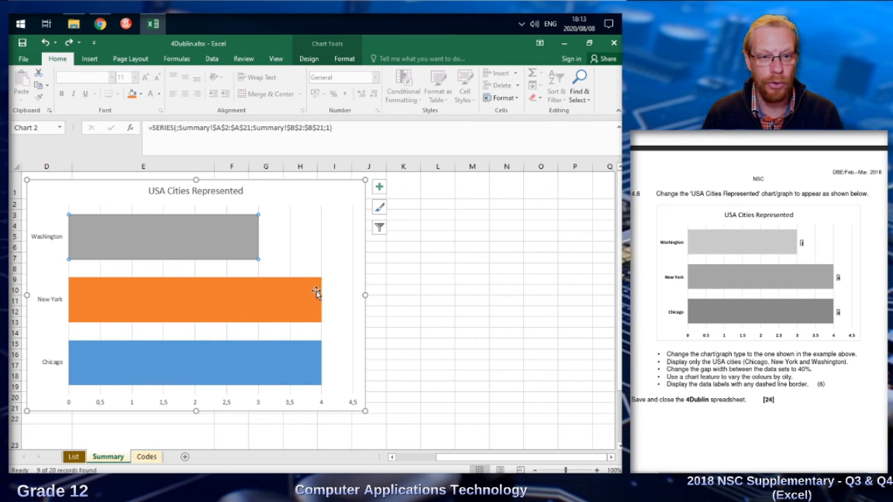
{"action": "left_click", "coordinate": [417, 308]}
{"action": "left_click", "coordinate": [265, 257]}
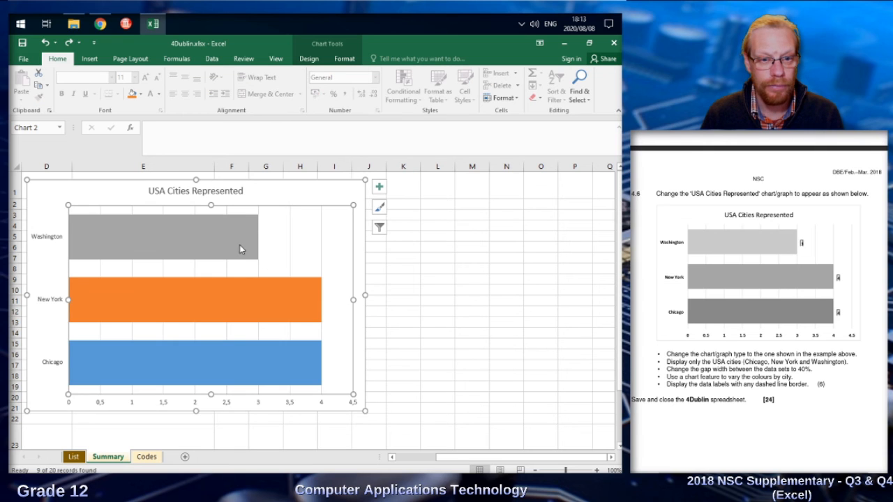
{"action": "left_click", "coordinate": [239, 249]}
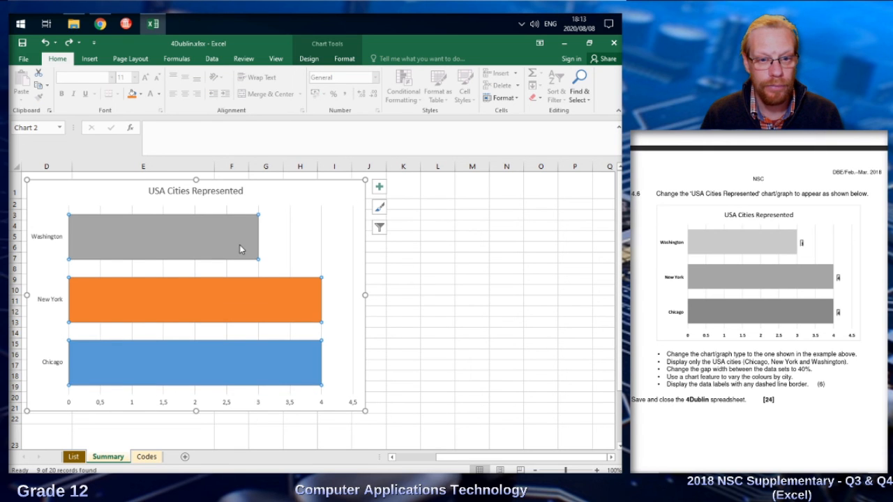
{"action": "left_click", "coordinate": [307, 60]}
{"action": "left_click", "coordinate": [26, 84]}
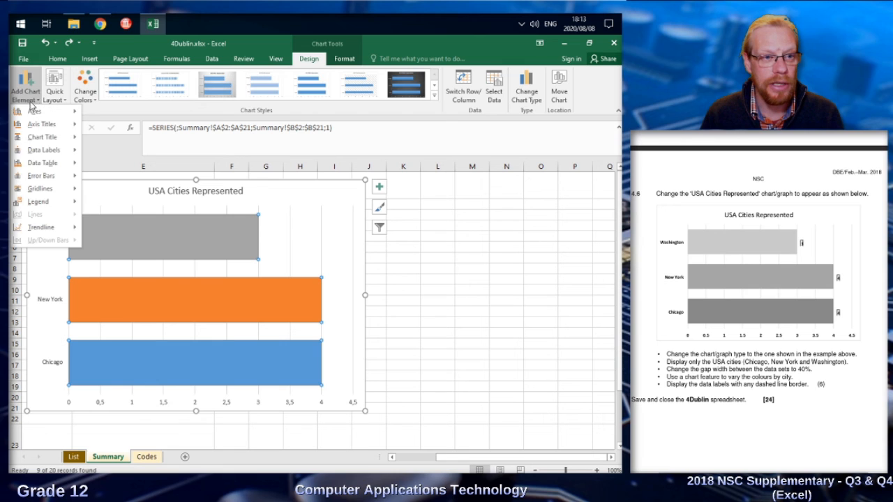
{"action": "mouse_move", "coordinate": [40, 149]}
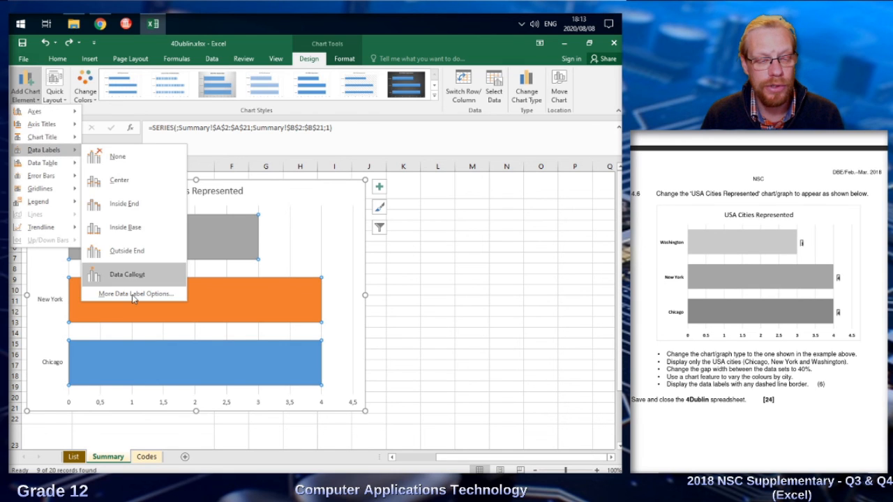
{"action": "left_click", "coordinate": [132, 296]}
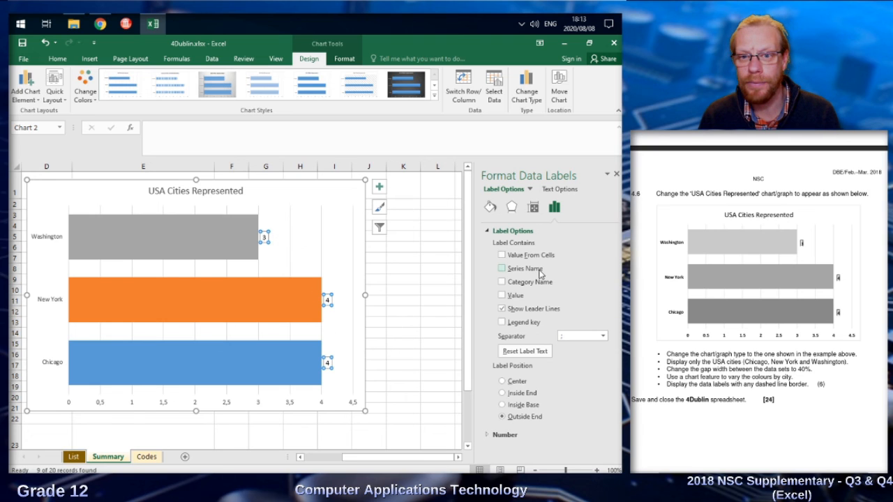
Step: Give the data labels a black solid-line border with a dashed dash type, and deselect the chart
{"action": "left_click", "coordinate": [490, 207]}
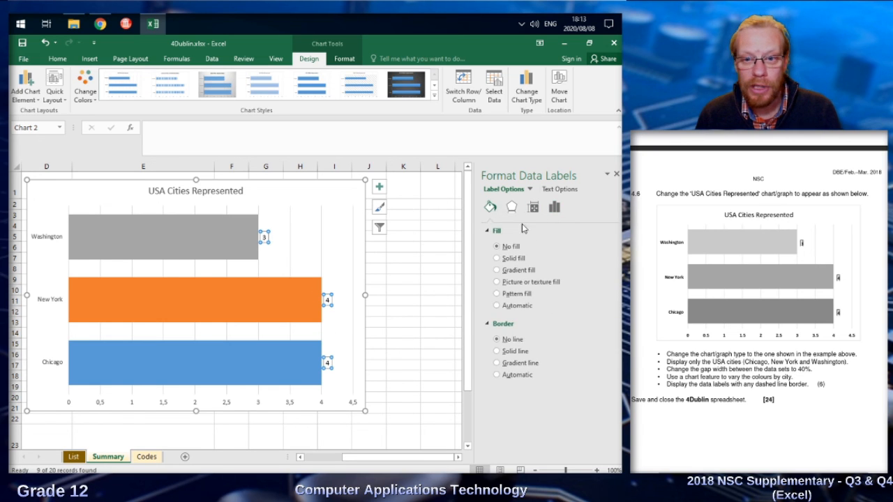
{"action": "left_click", "coordinate": [513, 353]}
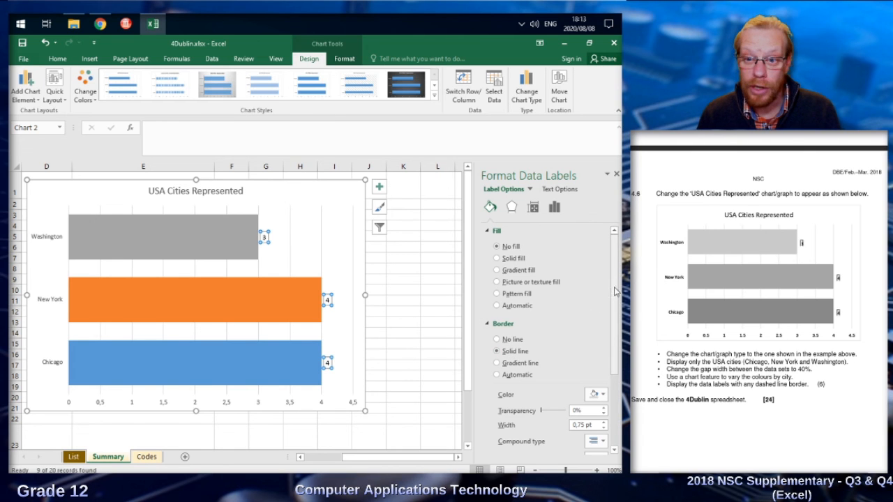
{"action": "scroll", "coordinate": [616, 291], "scroll_direction": "down", "scroll_amount": 3}
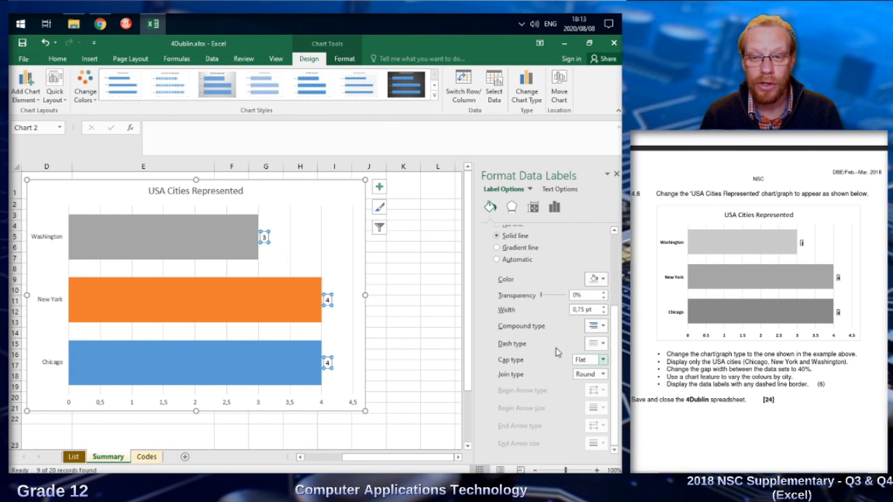
{"action": "left_click", "coordinate": [603, 345]}
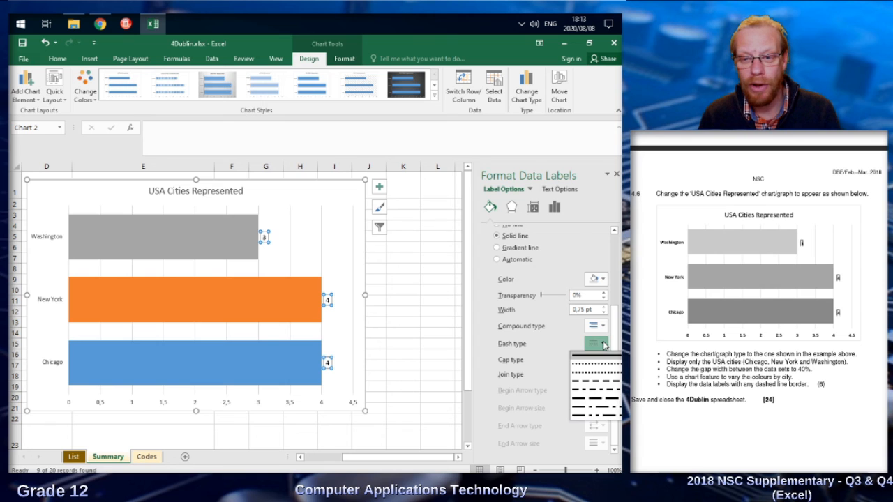
{"action": "left_click", "coordinate": [594, 381]}
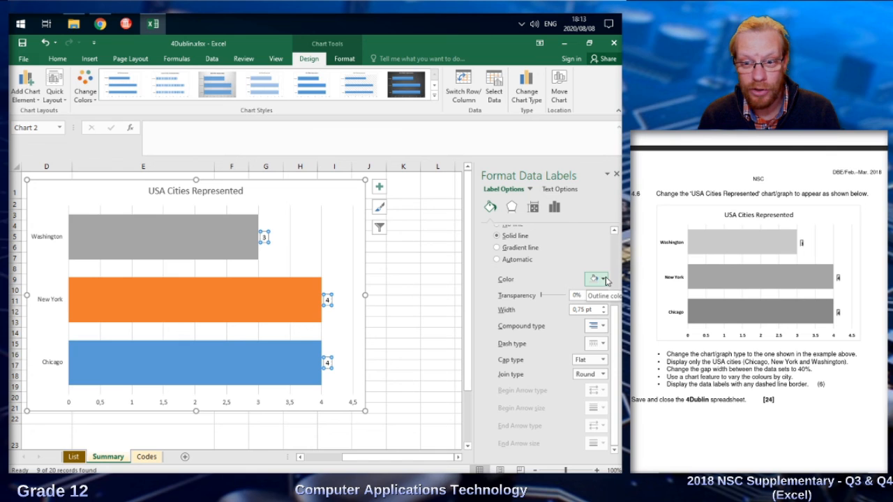
{"action": "left_click", "coordinate": [604, 280]}
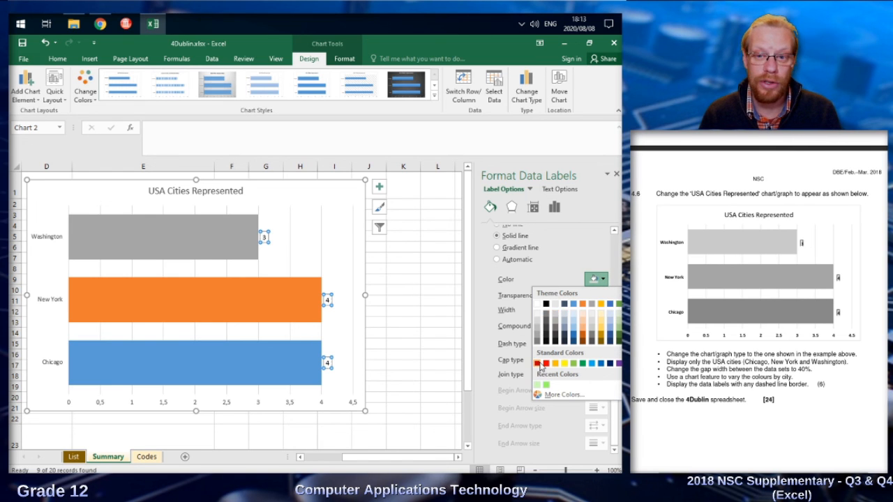
{"action": "left_click", "coordinate": [546, 304]}
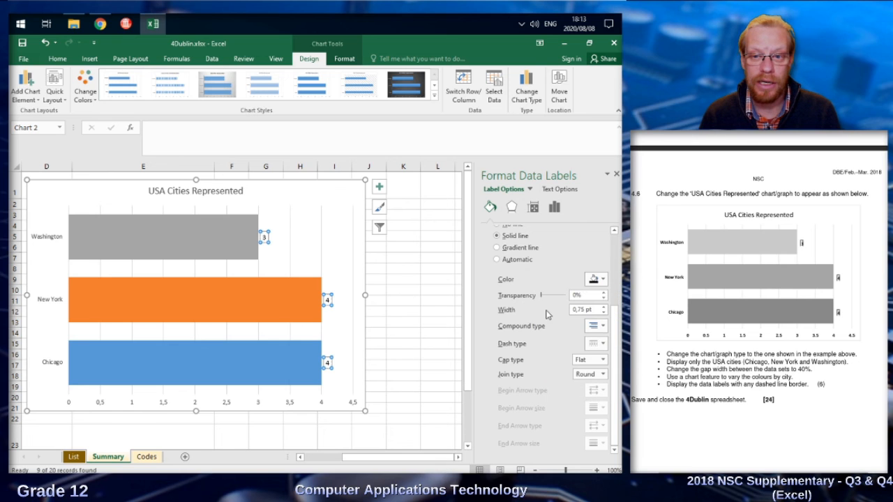
{"action": "left_click", "coordinate": [399, 322]}
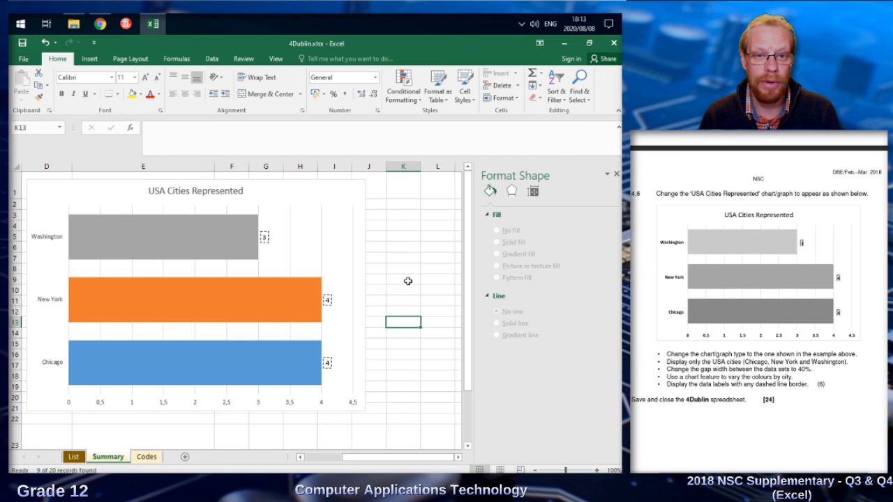